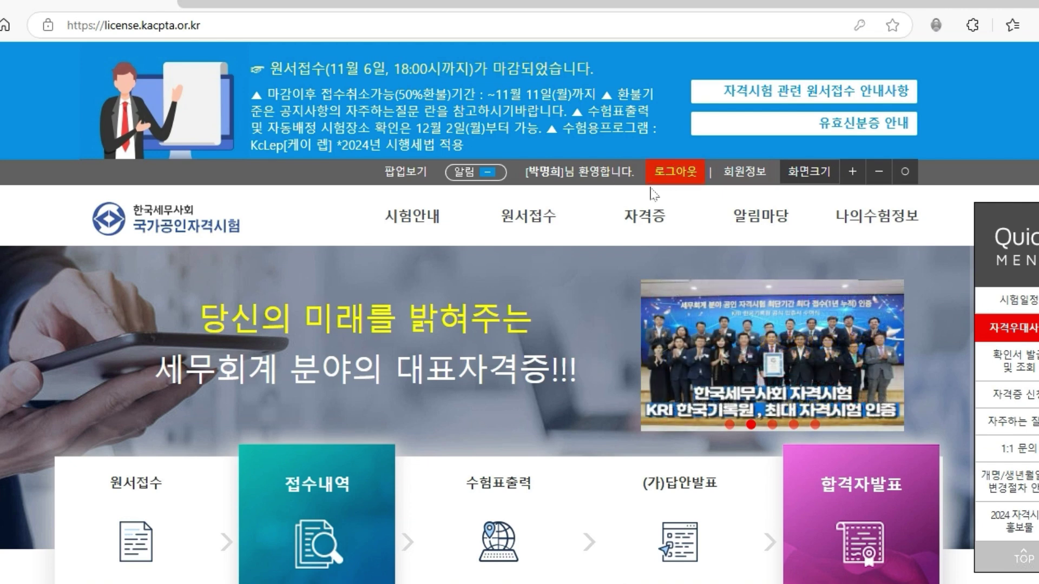
- With the mega menu open, circle the 시험안내 sub-items, underline 개별접수, and handwrite a red note
mouse_move(731, 214)
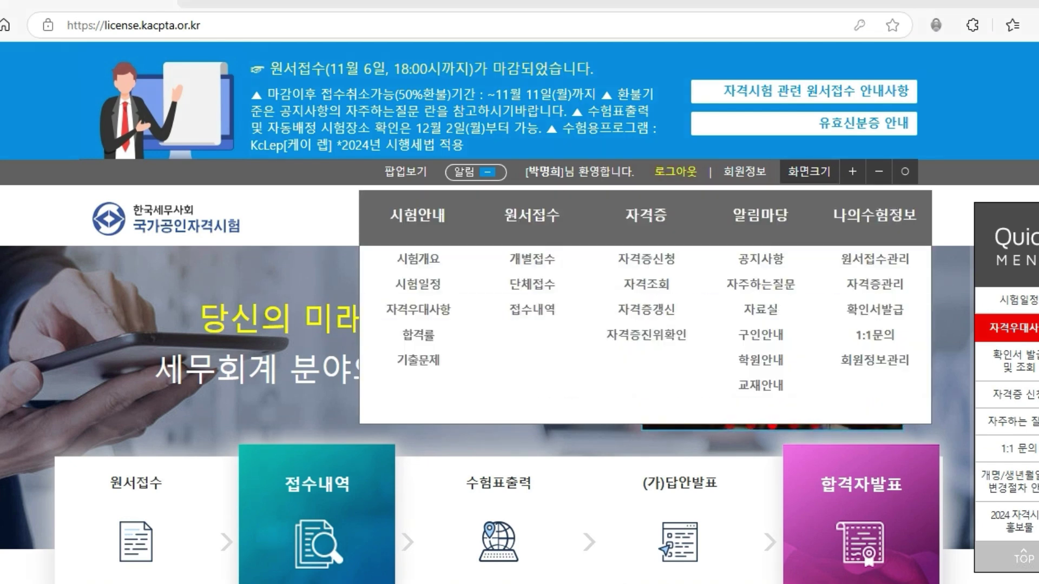
mouse_move(441, 260)
left_mouse_down()
mouse_move(454, 277)
mouse_move(441, 344)
left_mouse_up()
mouse_move(427, 385)
left_mouse_down()
mouse_move(346, 336)
mouse_move(450, 361)
left_mouse_up()
left_click_drag(494, 266, 578, 270)
mouse_move(597, 212)
left_mouse_down()
mouse_move(562, 257)
mouse_move(589, 248)
left_mouse_up()
left_click_drag(671, 194, 656, 186)
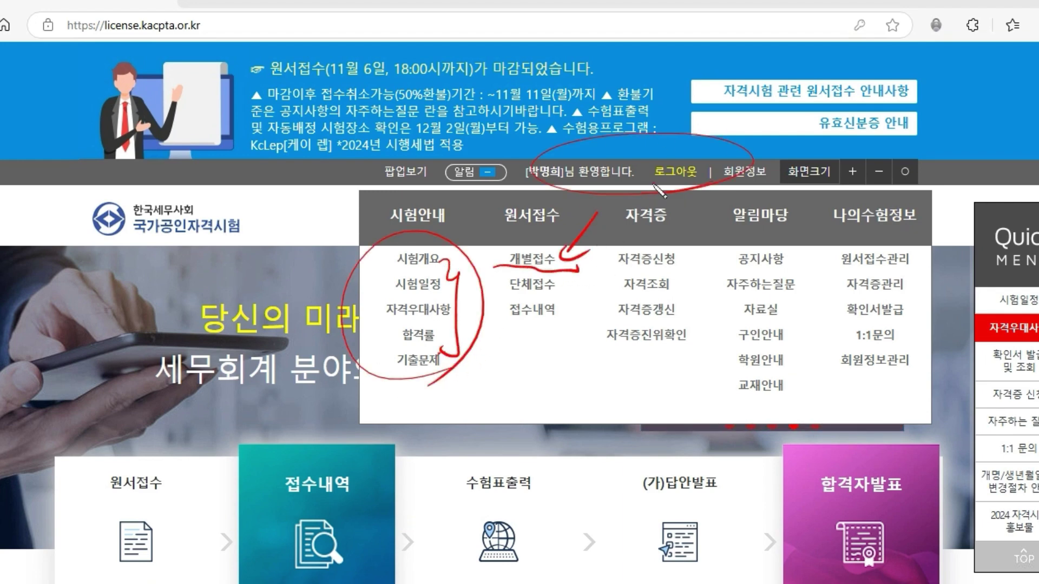
left_click_drag(595, 149, 219, 233)
left_click_drag(70, 277, 36, 305)
left_click_drag(53, 292, 71, 298)
left_click_drag(68, 253, 79, 335)
left_click_drag(81, 287, 103, 300)
- Box the red note, draw a rectangle in the empty menu area, then clear all pen marks
mouse_move(39, 336)
left_mouse_down()
mouse_move(47, 310)
mouse_move(48, 338)
left_mouse_up()
left_click(108, 314)
mouse_move(112, 292)
left_mouse_down()
mouse_move(125, 289)
mouse_move(39, 337)
mouse_move(120, 308)
left_mouse_up()
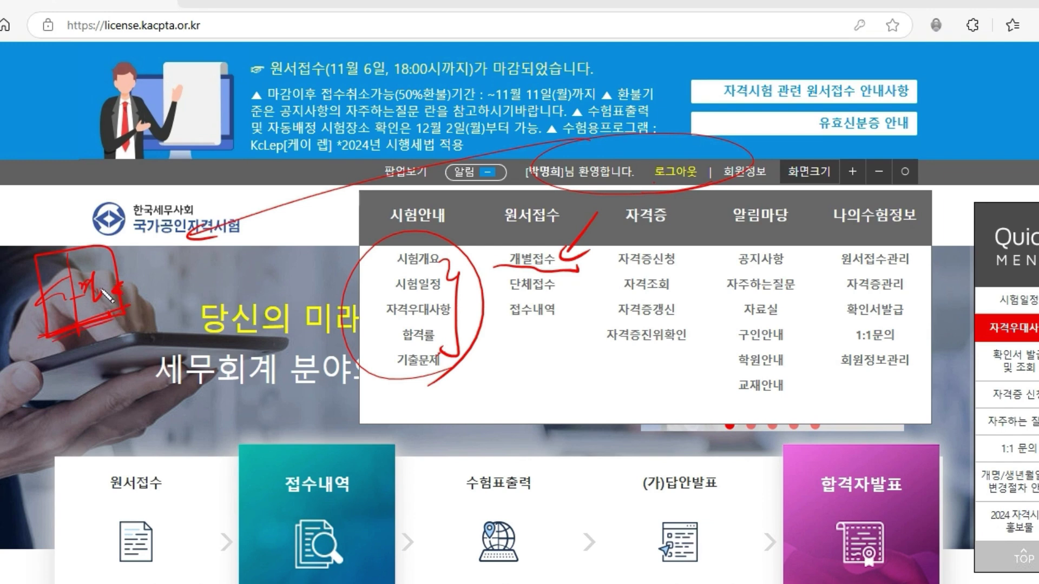
mouse_move(51, 335)
left_mouse_down()
mouse_move(64, 249)
mouse_move(127, 317)
left_mouse_up()
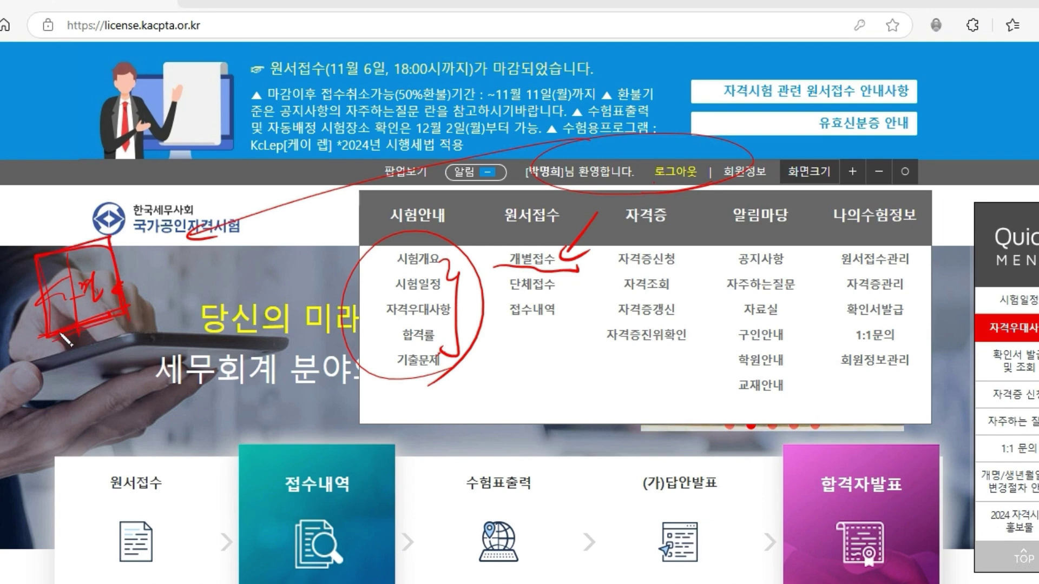
left_click_drag(49, 324, 582, 170)
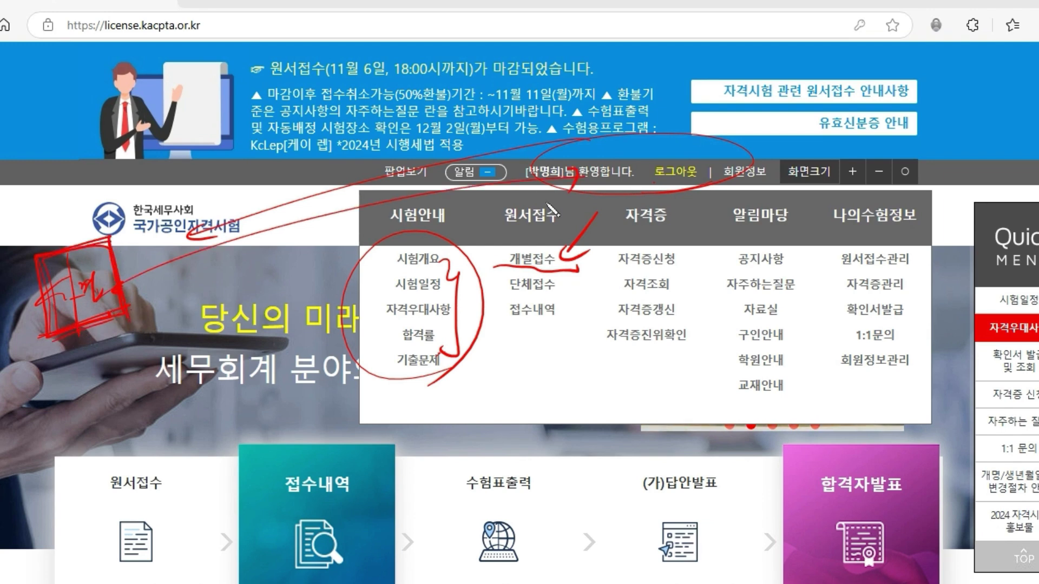
mouse_move(524, 411)
left_mouse_down()
mouse_move(610, 342)
mouse_move(529, 421)
mouse_move(613, 340)
mouse_move(519, 417)
left_mouse_up()
mouse_move(552, 359)
left_mouse_down()
mouse_move(530, 389)
mouse_move(557, 356)
mouse_move(533, 355)
left_mouse_up()
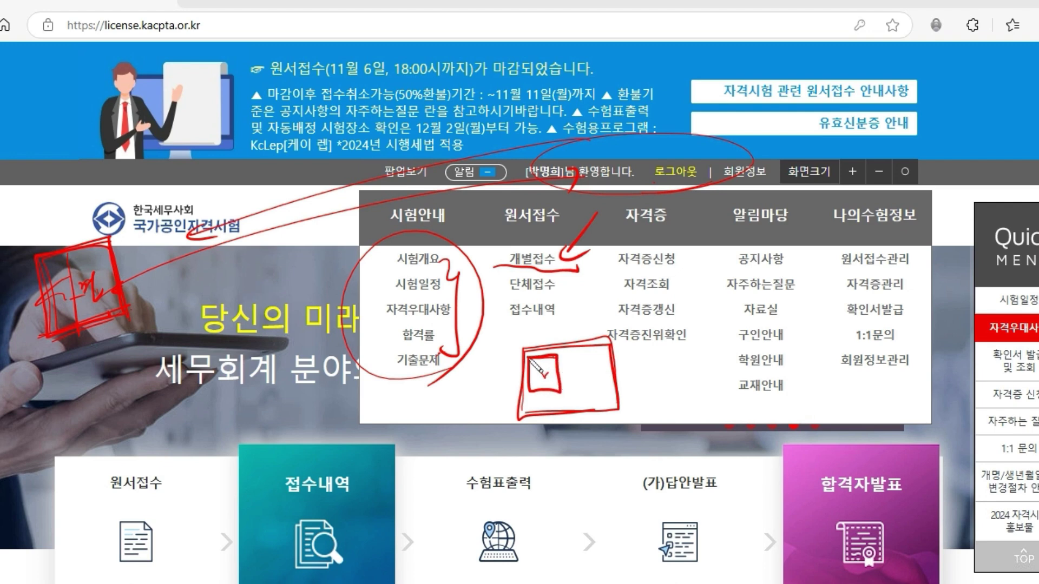
left_click(609, 582)
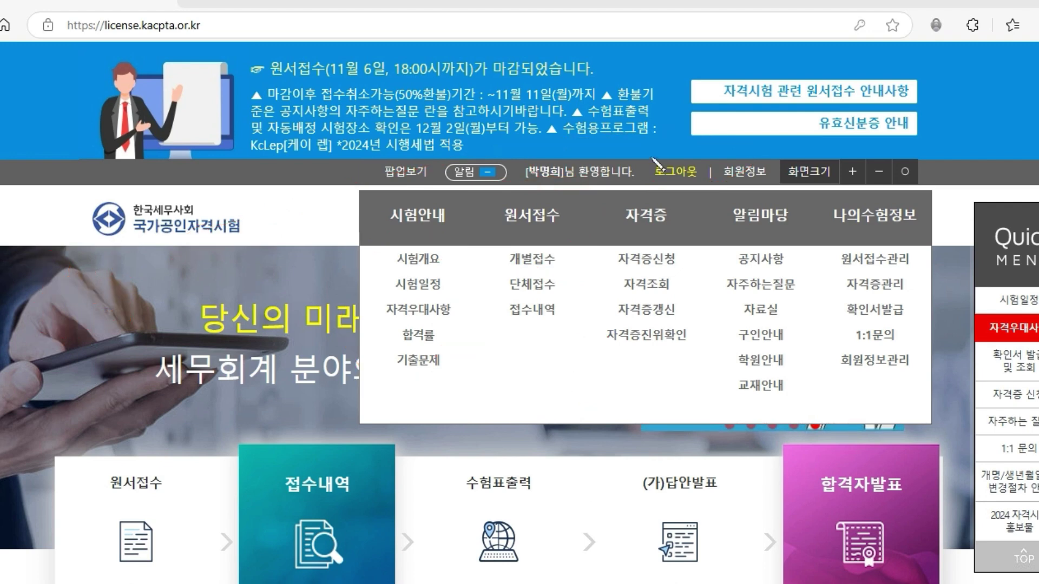
- Mark the logout link, welcome text and 기출문제 in red, erase them, and open 합격률
left_click_drag(646, 145, 667, 124)
mouse_move(671, 187)
left_mouse_down()
mouse_move(522, 171)
mouse_move(668, 210)
left_mouse_up()
mouse_move(453, 346)
left_mouse_down()
mouse_move(382, 347)
mouse_move(475, 349)
left_mouse_up()
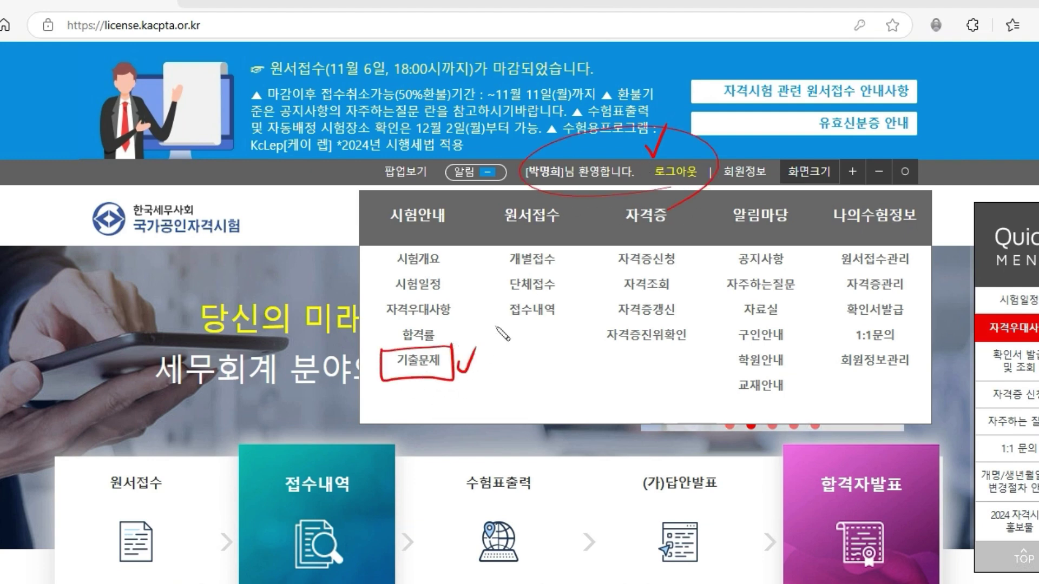
left_click_drag(532, 188, 689, 182)
left_click_drag(624, 133, 504, 211)
left_click_drag(523, 144, 577, 203)
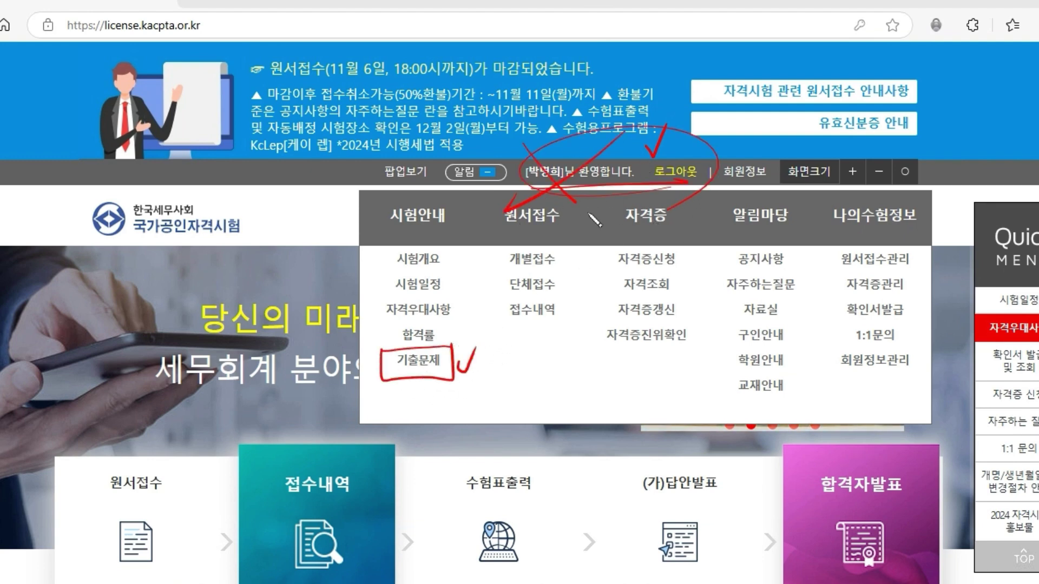
left_click_drag(470, 345, 348, 392)
left_click_drag(377, 329, 467, 390)
key("Escape")
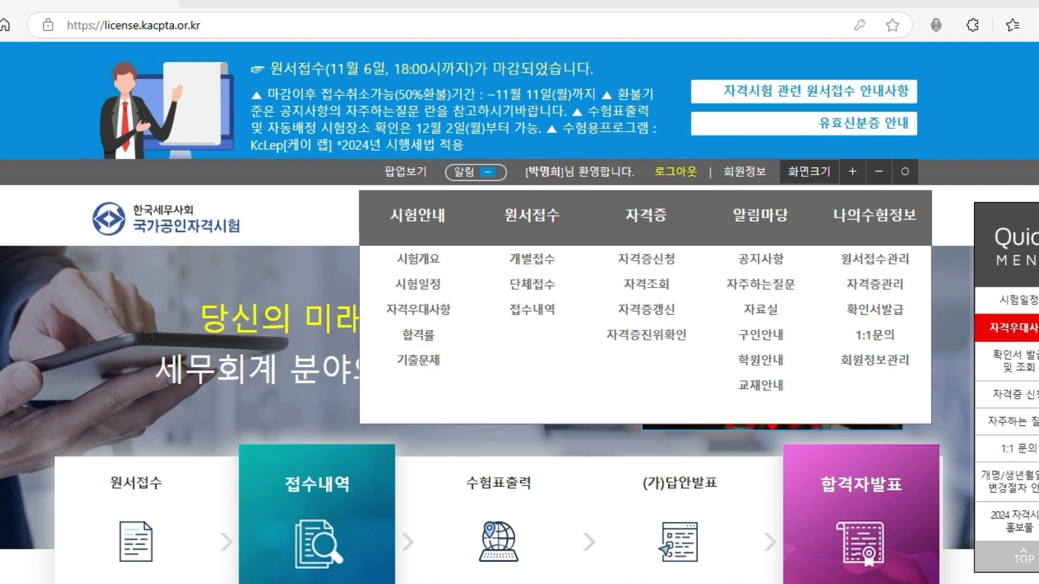
mouse_move(419, 222)
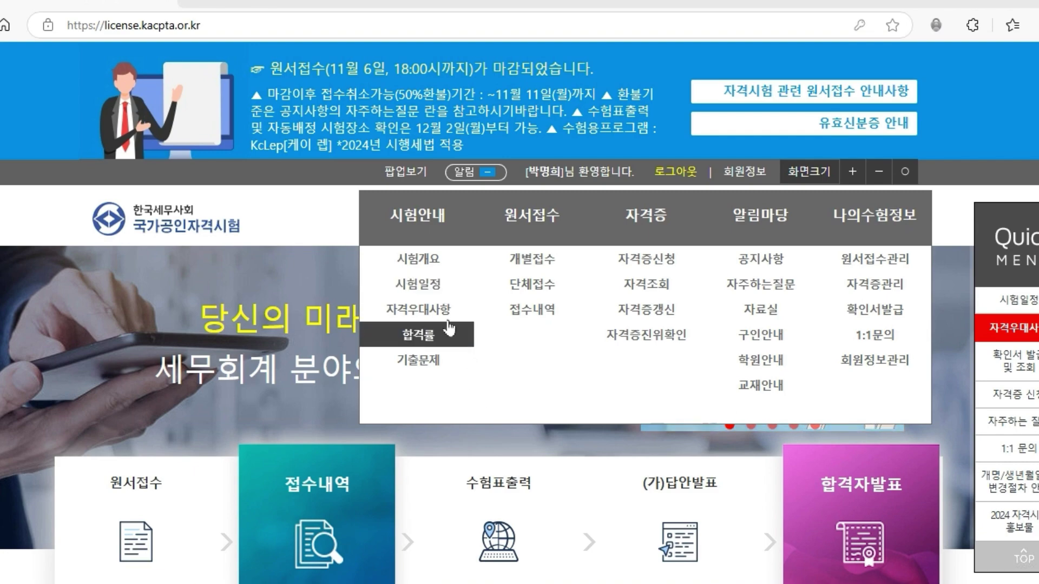
left_click(417, 346)
- Scroll through the 전산세무회계 pass-rate table by round, then return to the site homepage
scroll(662, 315, "down", 4)
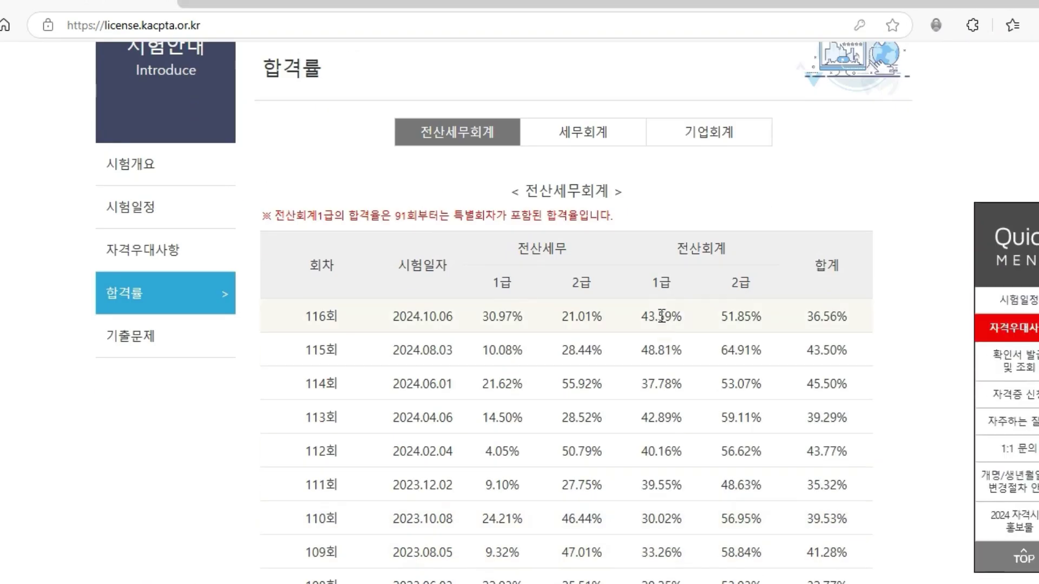
scroll(661, 315, "down", 4)
scroll(640, 449, "up", 2)
scroll(640, 449, "down", 2)
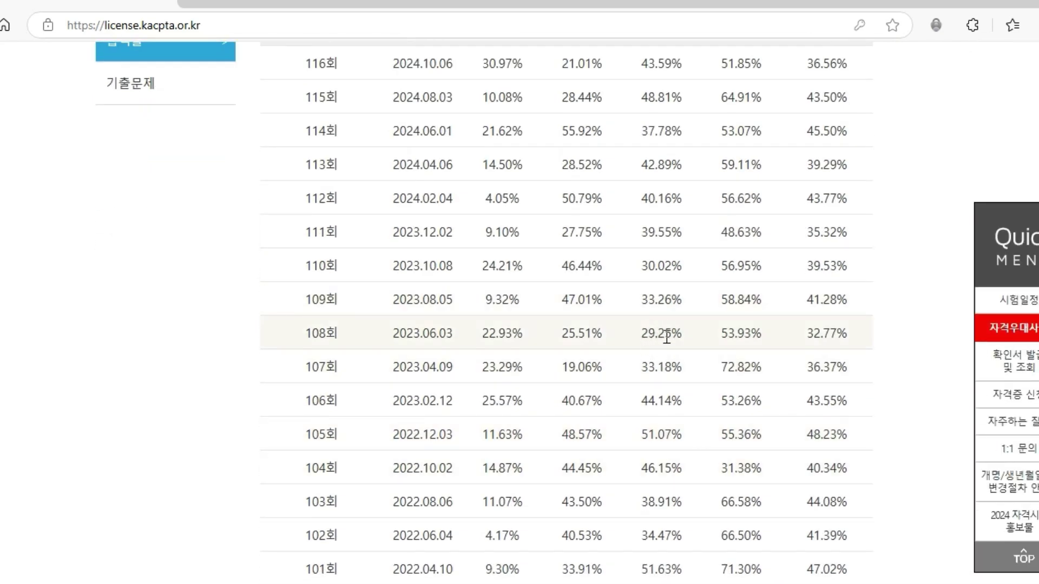
scroll(680, 331, "up", 1)
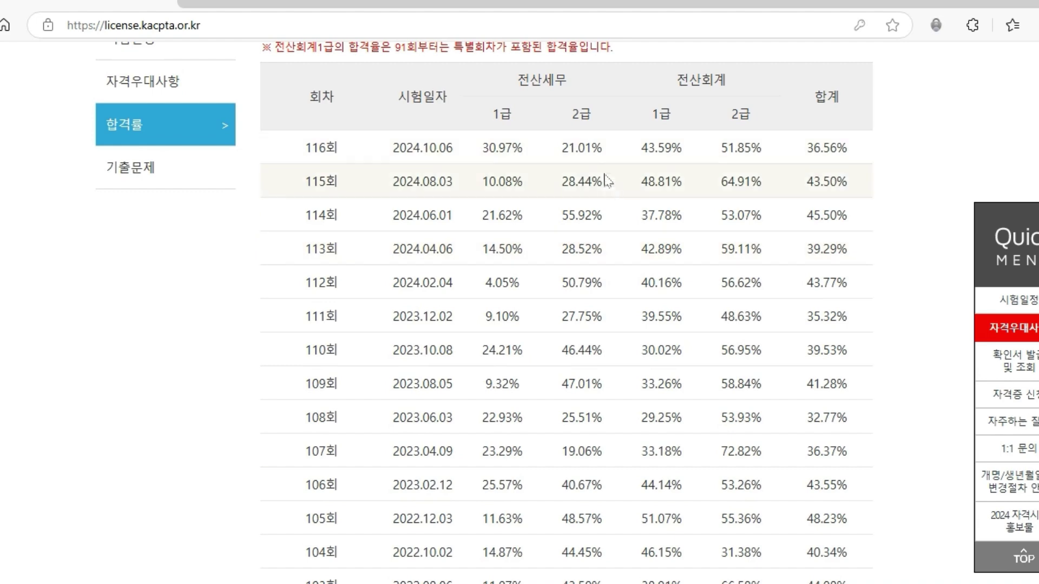
scroll(640, 289, "up", 6)
scroll(640, 289, "up", 2)
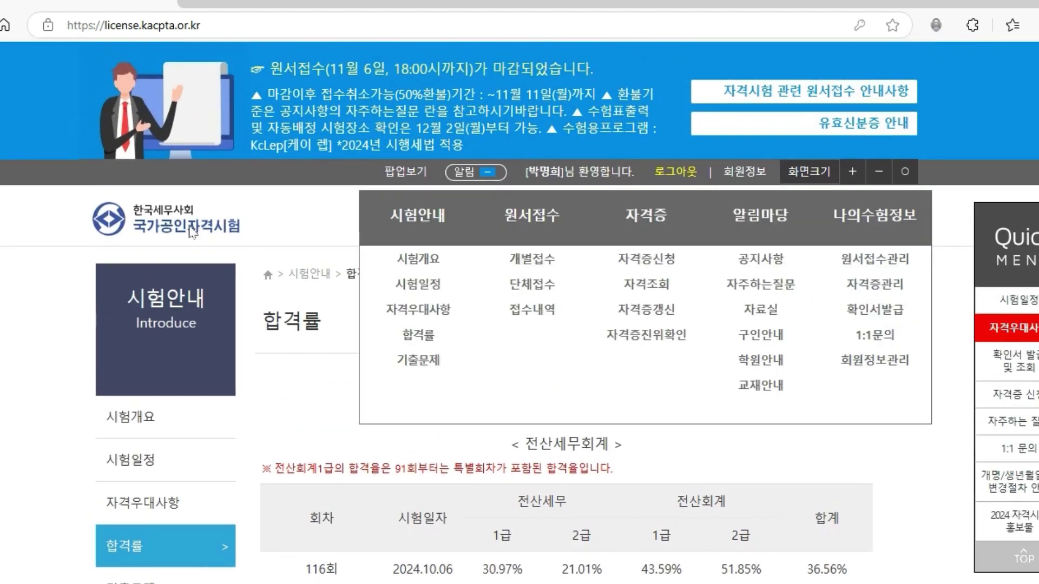
left_click(200, 221)
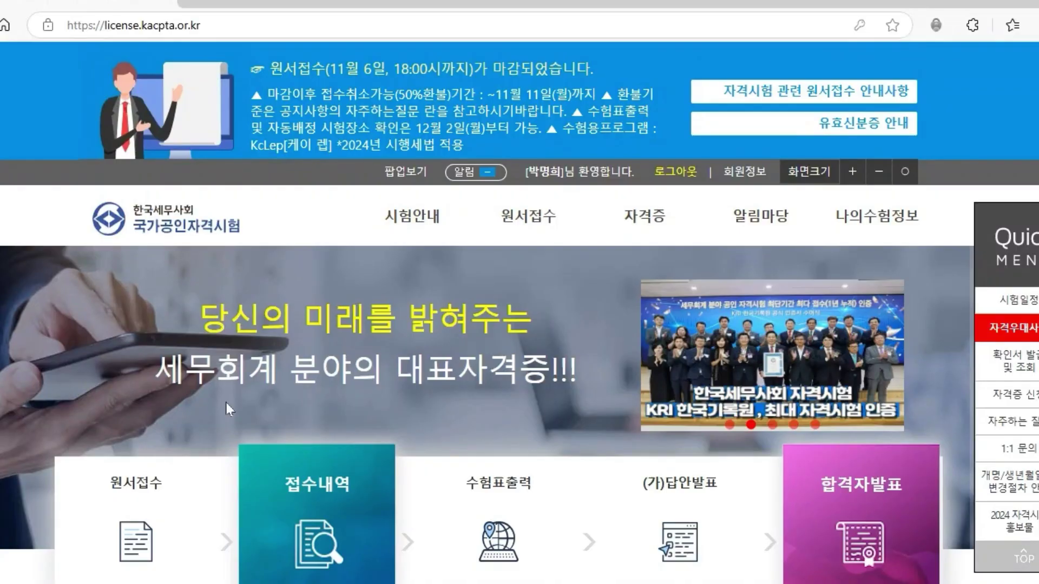
- Scroll to the 케이렙 (수험용) download tile, circle it in red, erase it, and raise the download window
scroll(221, 344, "down", 15)
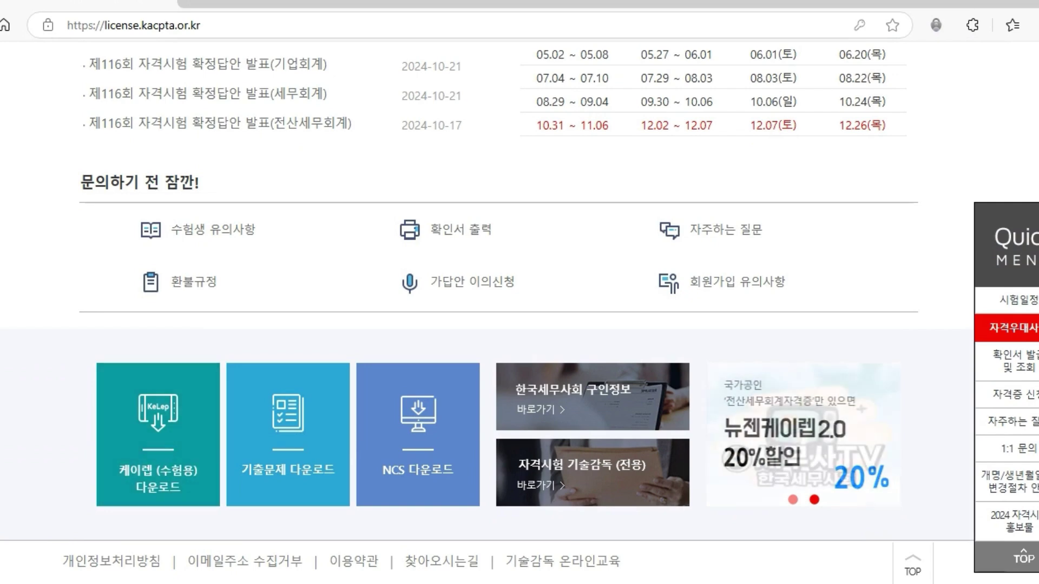
mouse_move(187, 506)
left_mouse_down()
mouse_move(116, 490)
mouse_move(187, 508)
left_mouse_up()
left_click_drag(139, 400, 192, 383)
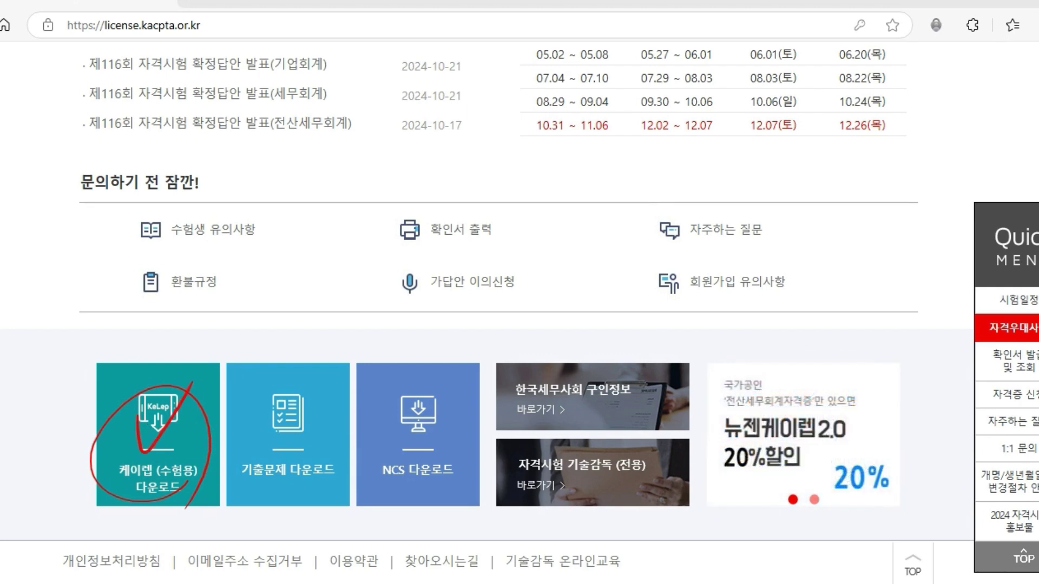
key("Escape")
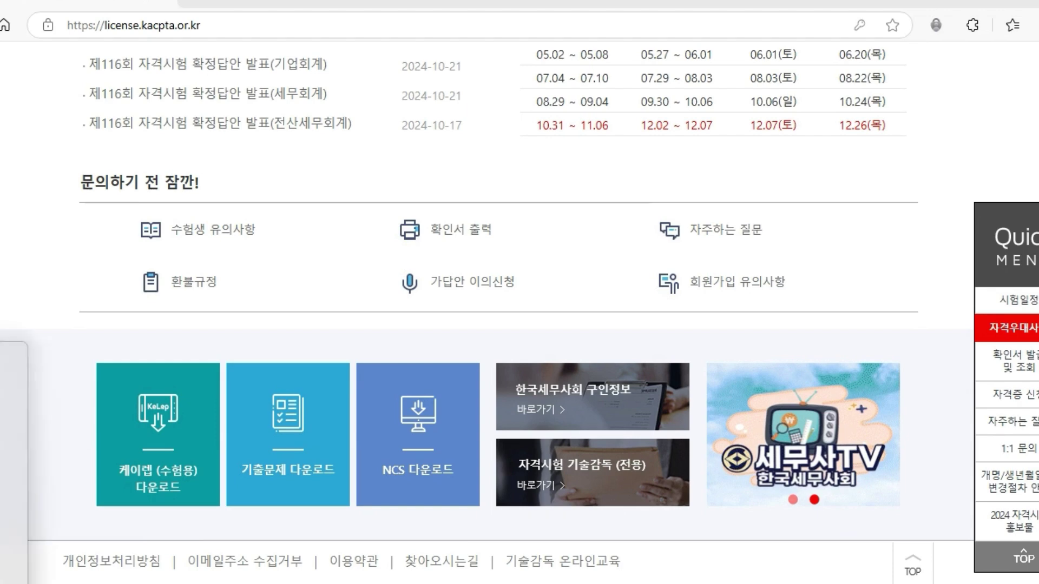
left_click_drag(138, 571, 116, 460)
- Re-request the 케이렙 (수험용) download, dismiss the browser downloads list, and reposition the download window
left_click(130, 460)
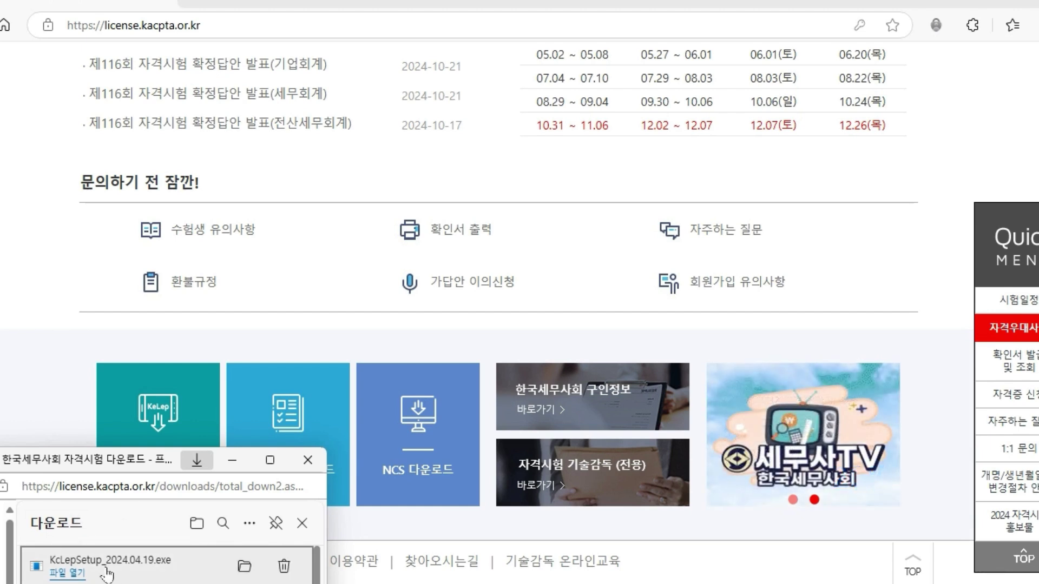
left_click_drag(146, 463, 156, 514)
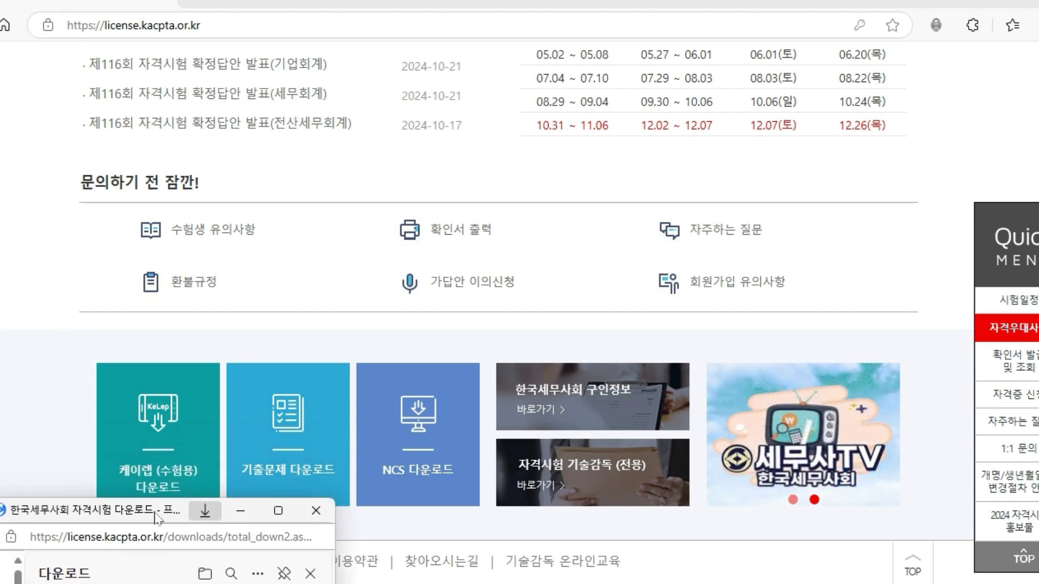
left_click(157, 426)
left_click_drag(143, 516, 147, 458)
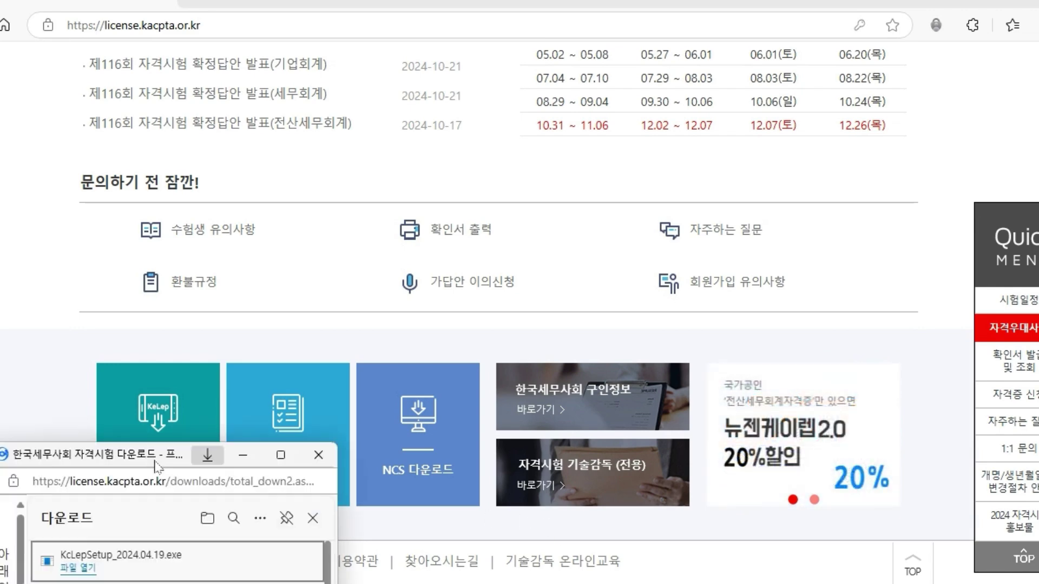
left_click(319, 448)
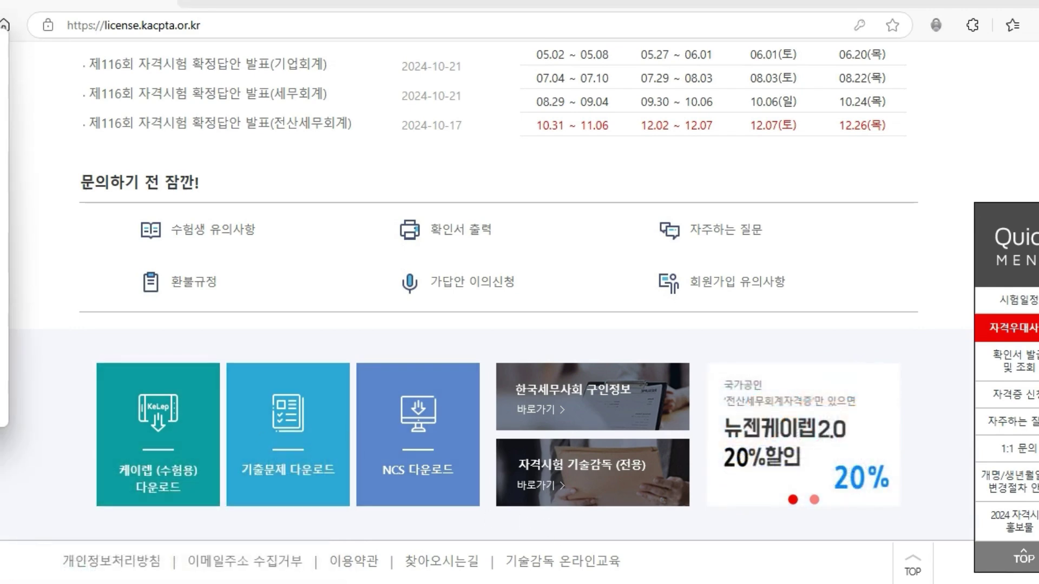
left_click_drag(5, 49, 359, 157)
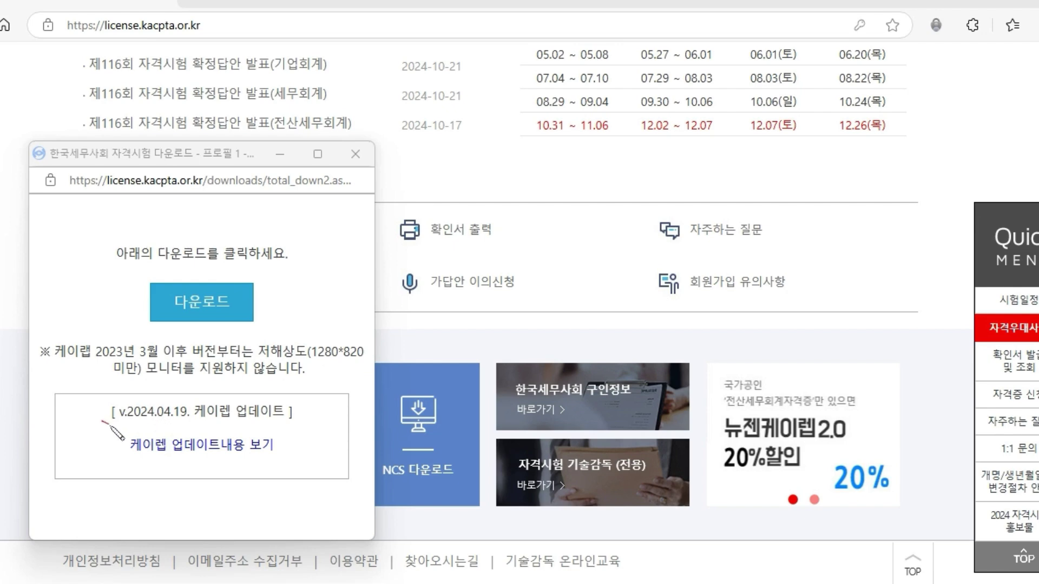
mouse_move(103, 420)
left_mouse_down()
mouse_move(329, 431)
mouse_move(307, 439)
left_mouse_up()
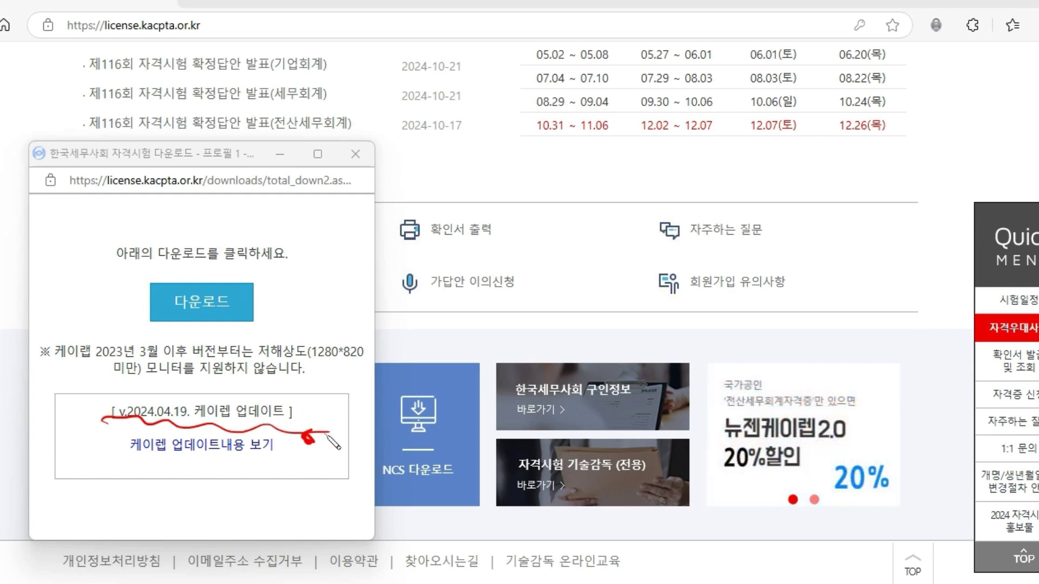
mouse_move(307, 258)
left_mouse_down()
mouse_move(309, 277)
mouse_move(335, 279)
mouse_move(292, 284)
left_mouse_up()
mouse_move(245, 254)
left_mouse_down()
mouse_move(322, 332)
mouse_move(357, 288)
mouse_move(355, 314)
left_mouse_up()
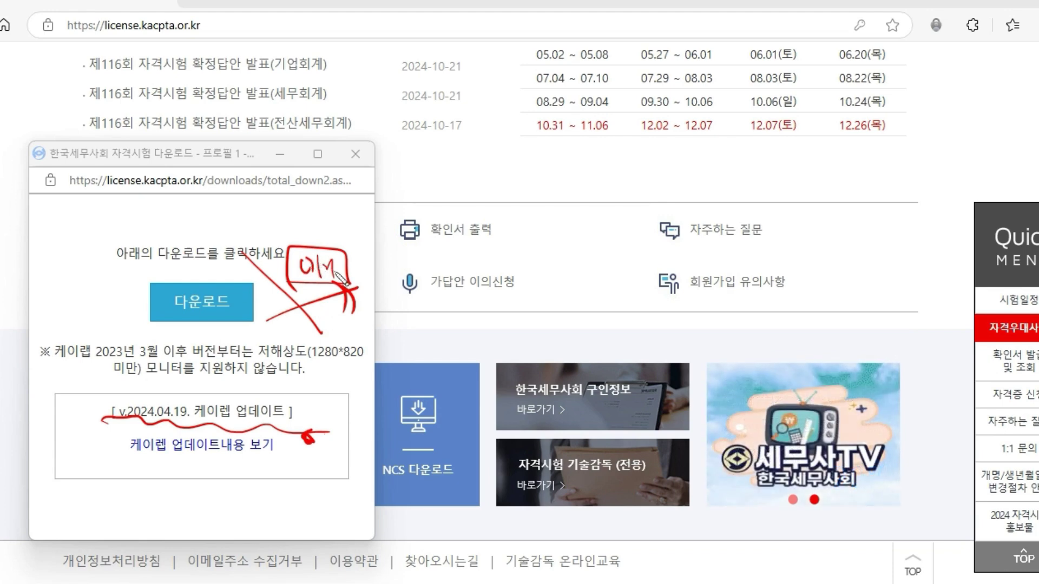
mouse_move(91, 432)
left_mouse_down()
mouse_move(196, 429)
mouse_move(306, 387)
mouse_move(100, 446)
mouse_move(154, 436)
left_mouse_up()
mouse_move(295, 430)
left_mouse_down()
mouse_move(338, 382)
mouse_move(314, 418)
left_mouse_up()
left_click_drag(340, 370, 283, 438)
left_click_drag(321, 401, 289, 466)
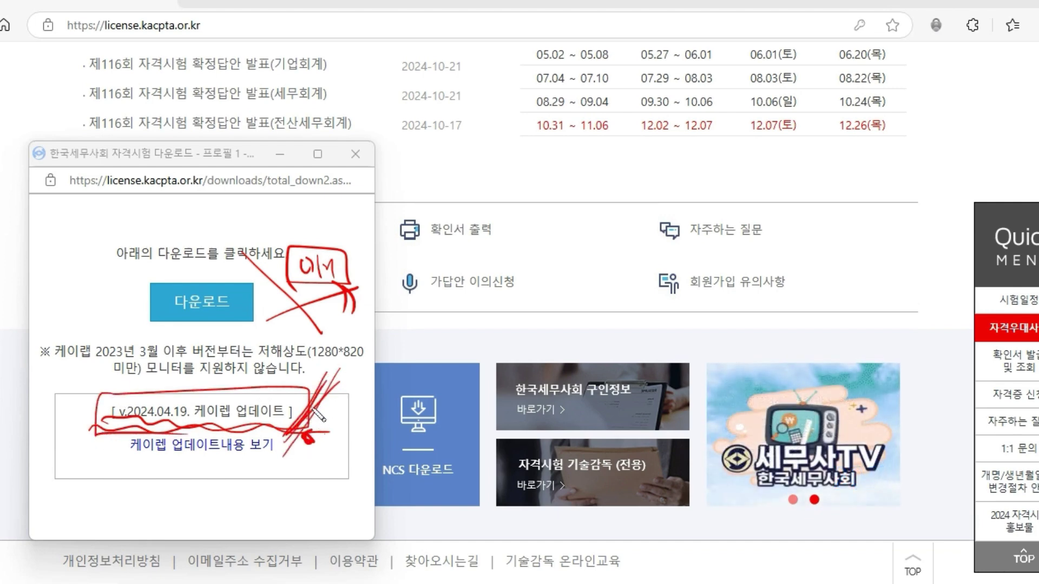
mouse_move(212, 400)
left_mouse_down()
mouse_move(212, 320)
mouse_move(227, 340)
left_mouse_up()
key("e")
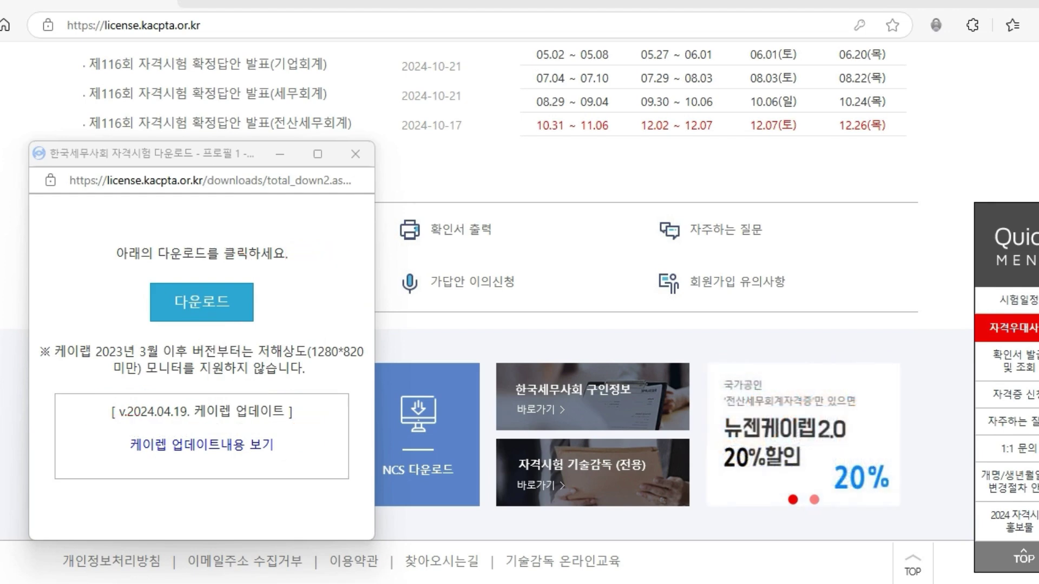
mouse_move(554, 277)
left_mouse_down()
mouse_move(528, 305)
mouse_move(573, 303)
mouse_move(582, 334)
left_mouse_up()
mouse_move(492, 293)
left_mouse_down()
mouse_move(605, 342)
mouse_move(617, 322)
left_mouse_up()
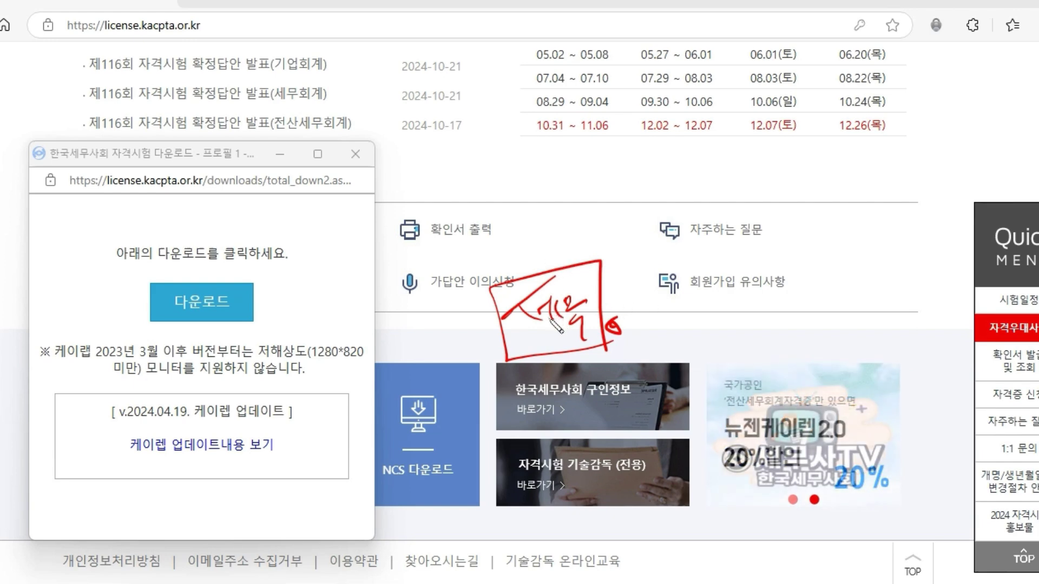
mouse_move(292, 447)
left_mouse_down()
mouse_move(168, 278)
mouse_move(219, 486)
left_mouse_up()
mouse_move(397, 324)
left_mouse_down()
mouse_move(398, 360)
mouse_move(430, 348)
left_mouse_up()
left_click_drag(437, 341, 441, 346)
left_click_drag(381, 365, 475, 344)
left_click_drag(382, 371, 487, 347)
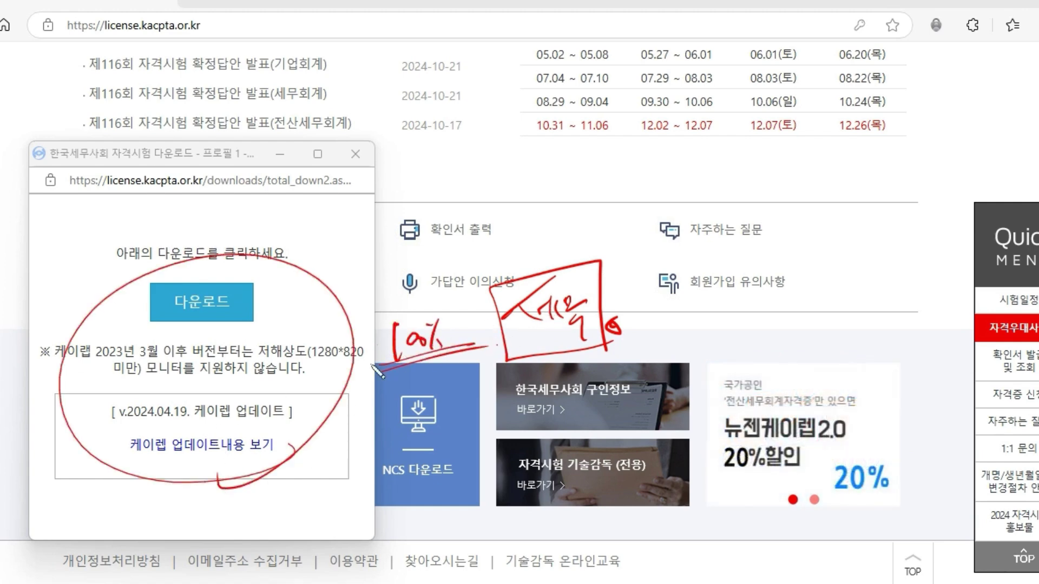
left_click_drag(373, 349, 367, 373)
left_click_drag(234, 386, 387, 346)
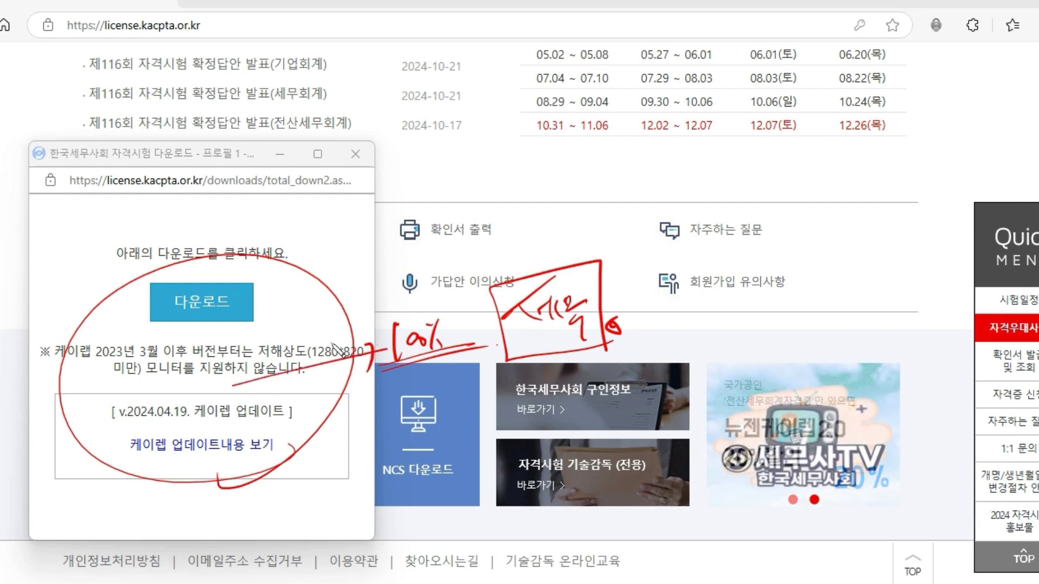
mouse_move(273, 468)
left_mouse_down()
mouse_move(286, 243)
mouse_move(323, 470)
mouse_move(335, 441)
left_mouse_up()
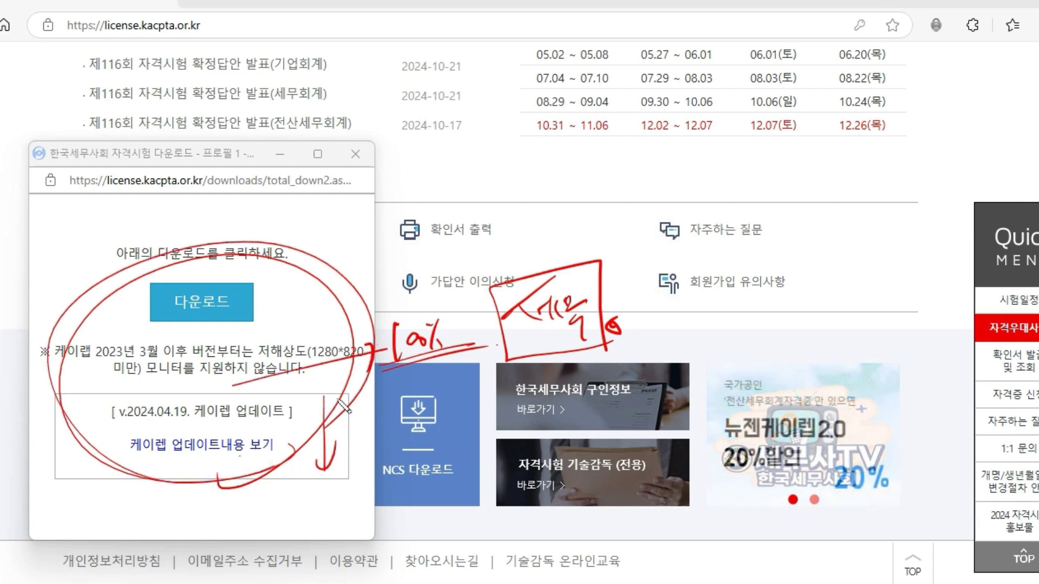
mouse_move(679, 533)
left_mouse_down()
mouse_move(683, 556)
mouse_move(714, 544)
mouse_move(707, 555)
left_mouse_up()
mouse_move(752, 560)
left_mouse_down()
mouse_move(644, 569)
mouse_move(755, 518)
mouse_move(751, 563)
left_mouse_up()
mouse_move(782, 541)
left_mouse_down()
mouse_move(768, 552)
mouse_move(780, 552)
left_mouse_up()
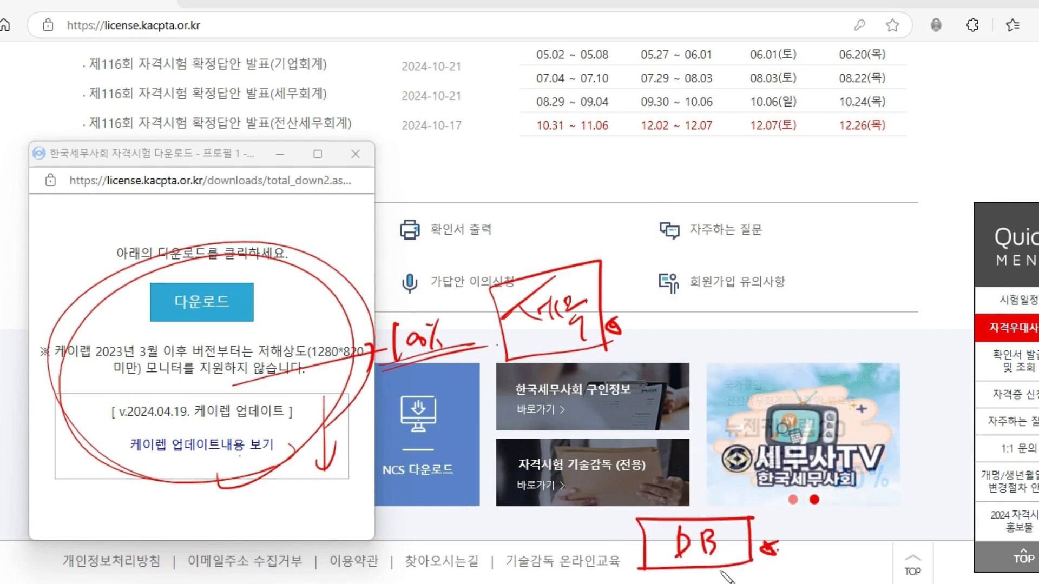
left_click_drag(512, 537, 559, 547)
left_click_drag(563, 533, 592, 562)
mouse_move(490, 569)
left_mouse_down()
mouse_move(631, 557)
mouse_move(637, 539)
left_mouse_up()
mouse_move(628, 533)
left_mouse_down()
mouse_move(636, 552)
mouse_move(492, 517)
mouse_move(643, 577)
left_mouse_up()
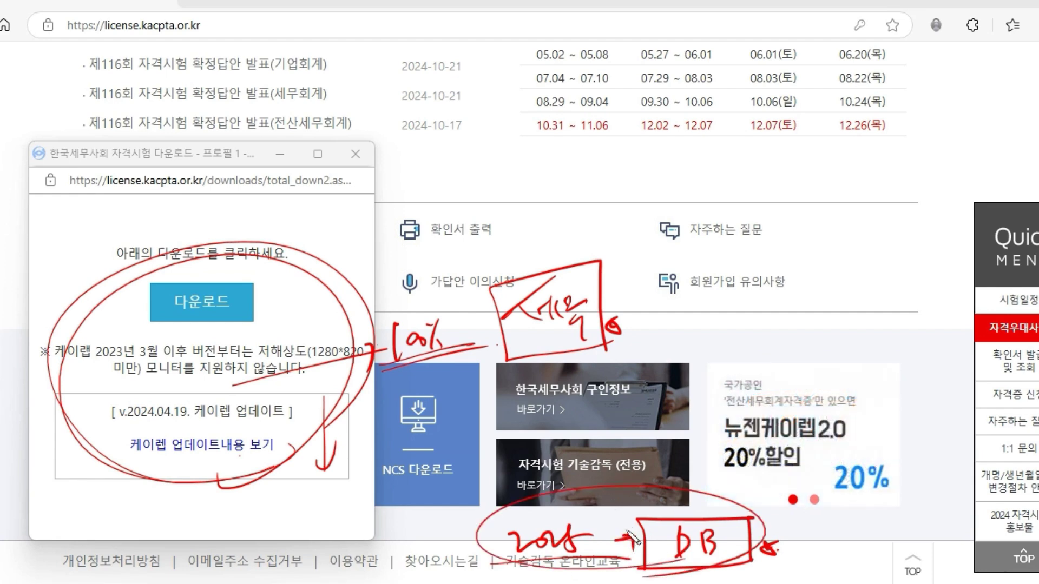
mouse_move(257, 474)
left_mouse_down()
mouse_move(179, 482)
mouse_move(352, 325)
mouse_move(331, 427)
left_mouse_up()
left_click_drag(276, 284, 428, 205)
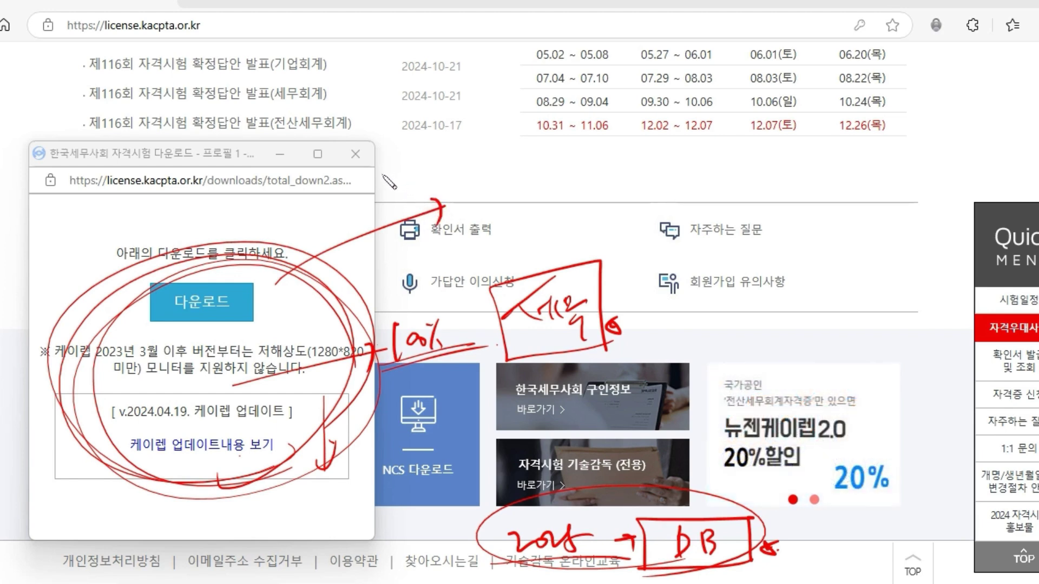
left_click_drag(430, 153, 273, 253)
mouse_move(275, 242)
left_mouse_down()
mouse_move(259, 266)
mouse_move(295, 262)
left_mouse_up()
left_click_drag(290, 435, 208, 492)
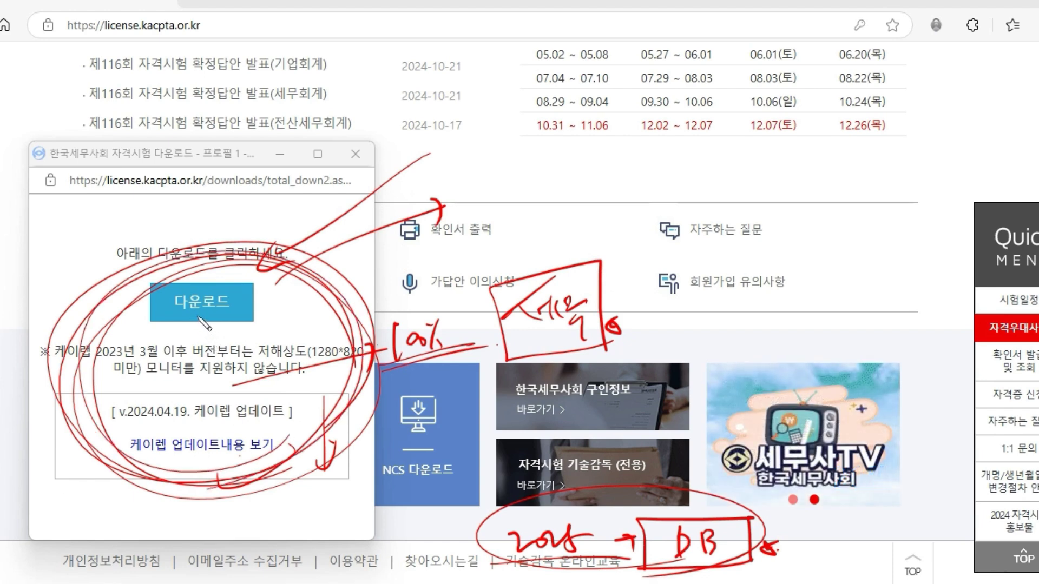
left_click_drag(216, 286, 308, 180)
key("Escape")
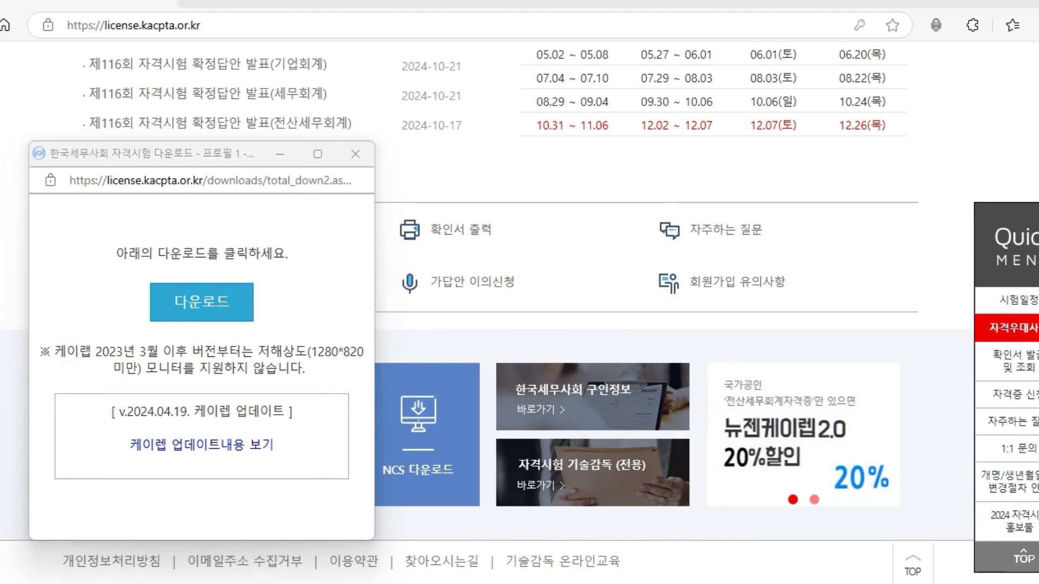
- Close the KcLep download popup to reveal the downloaded installer on the desktop
left_click(355, 154)
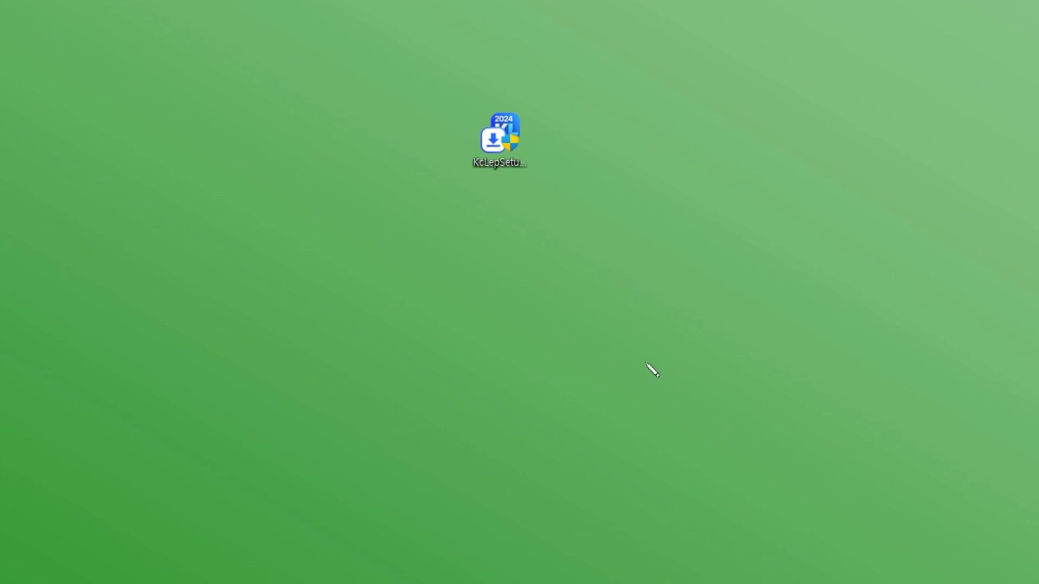
- Write a boxed DW1 note, circle the KcLep installer with an arrow to it, then clear the ink
mouse_move(721, 350)
left_mouse_down()
mouse_move(746, 362)
mouse_move(712, 381)
mouse_move(735, 376)
mouse_move(749, 434)
mouse_move(773, 437)
left_mouse_up()
left_click_drag(729, 445, 771, 443)
mouse_move(546, 182)
left_mouse_down()
mouse_move(581, 162)
mouse_move(528, 222)
left_mouse_up()
mouse_move(500, 182)
left_mouse_down()
mouse_move(733, 297)
mouse_move(759, 281)
left_mouse_up()
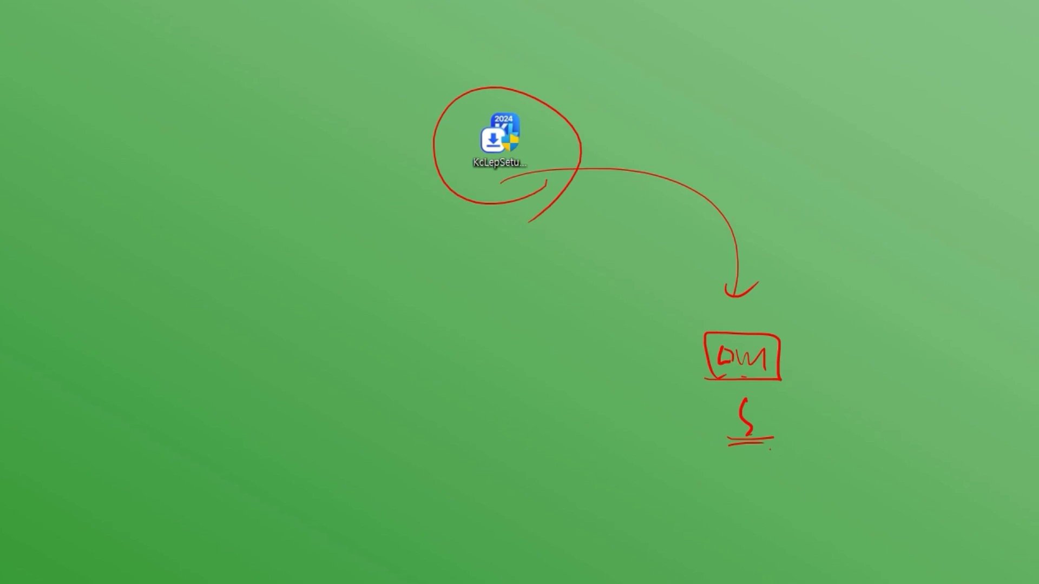
key("e")
- Re-annotate the installer with arrows and notes, place the KcLep교육용 세무사랑Pro shortcut on the desktop, clear the ink
mouse_move(547, 189)
left_mouse_down()
mouse_move(558, 99)
mouse_move(512, 239)
mouse_move(526, 227)
left_mouse_up()
mouse_move(490, 274)
left_mouse_down()
mouse_move(517, 295)
mouse_move(513, 312)
mouse_move(555, 313)
left_mouse_up()
mouse_move(486, 323)
left_mouse_down()
mouse_move(557, 319)
mouse_move(626, 294)
mouse_move(833, 291)
mouse_move(802, 317)
left_mouse_up()
mouse_move(625, 248)
left_mouse_down()
mouse_move(688, 287)
mouse_move(771, 213)
left_mouse_up()
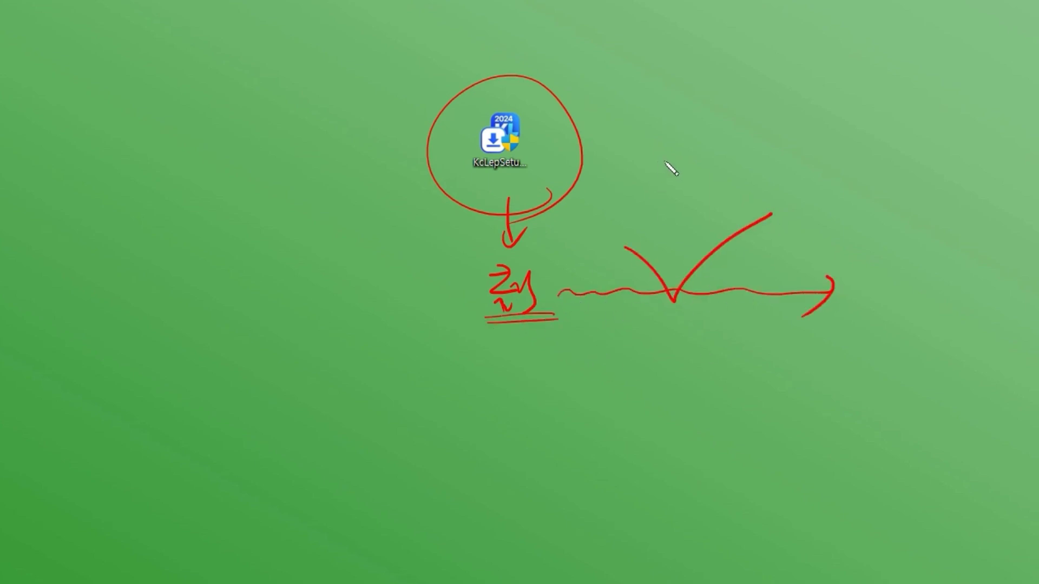
mouse_move(656, 156)
left_mouse_down()
mouse_move(673, 158)
mouse_move(679, 174)
mouse_move(653, 213)
left_mouse_up()
left_click_drag(665, 205, 712, 222)
mouse_move(671, 178)
left_mouse_down()
mouse_move(691, 197)
mouse_move(635, 227)
left_mouse_up()
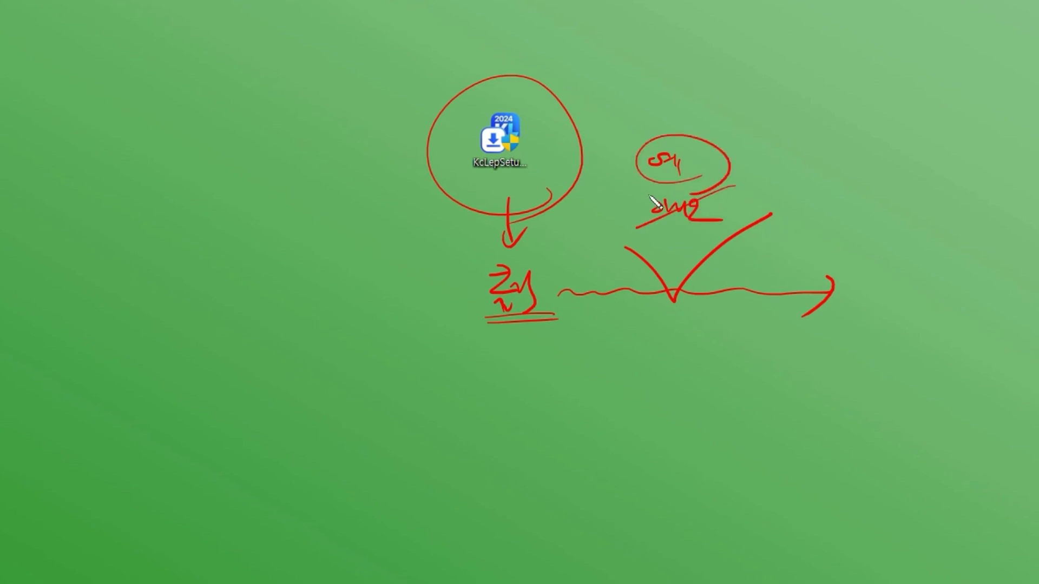
mouse_move(562, 289)
left_mouse_down()
mouse_move(656, 274)
mouse_move(728, 219)
mouse_move(897, 295)
mouse_move(890, 333)
left_mouse_up()
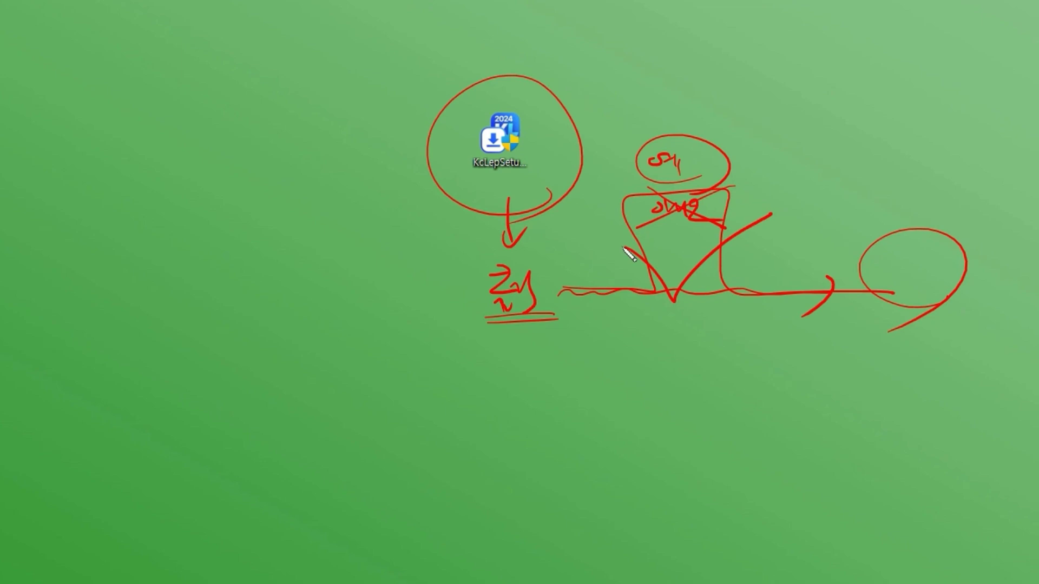
mouse_move(867, 223)
left_mouse_down()
mouse_move(965, 254)
mouse_move(858, 220)
left_mouse_up()
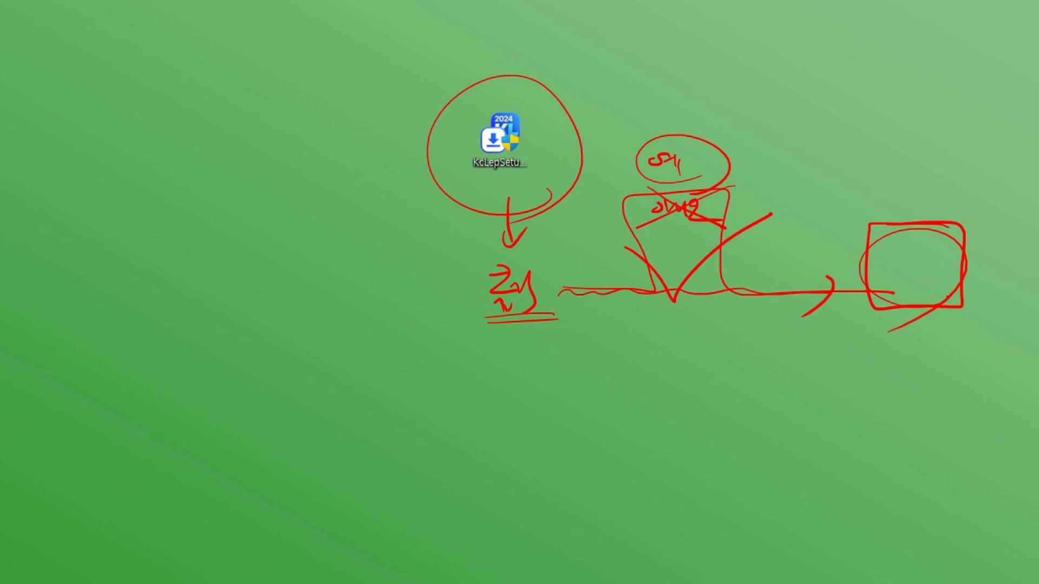
left_click_drag(1038, 157, 941, 259)
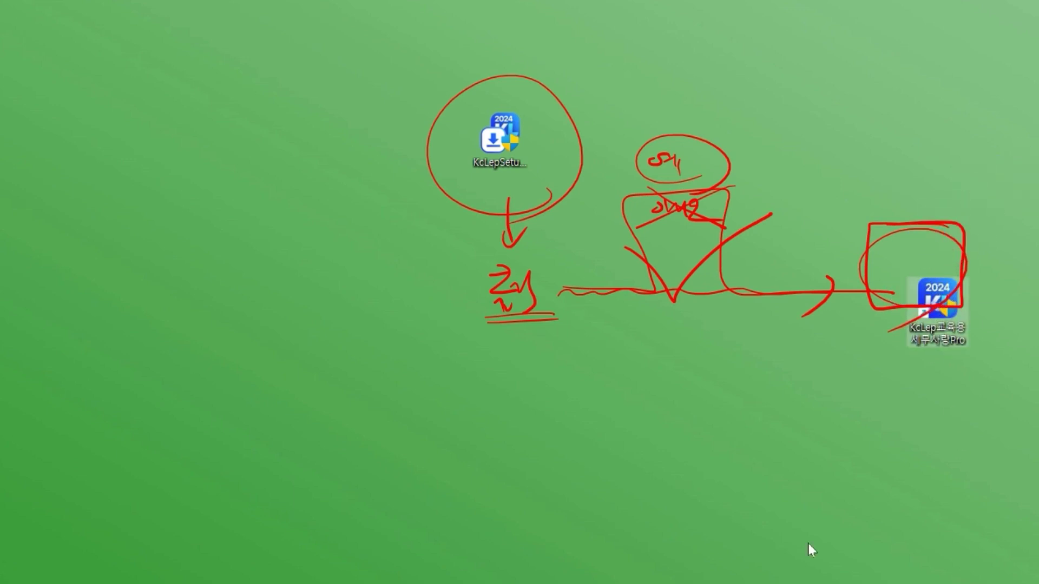
key("Escape")
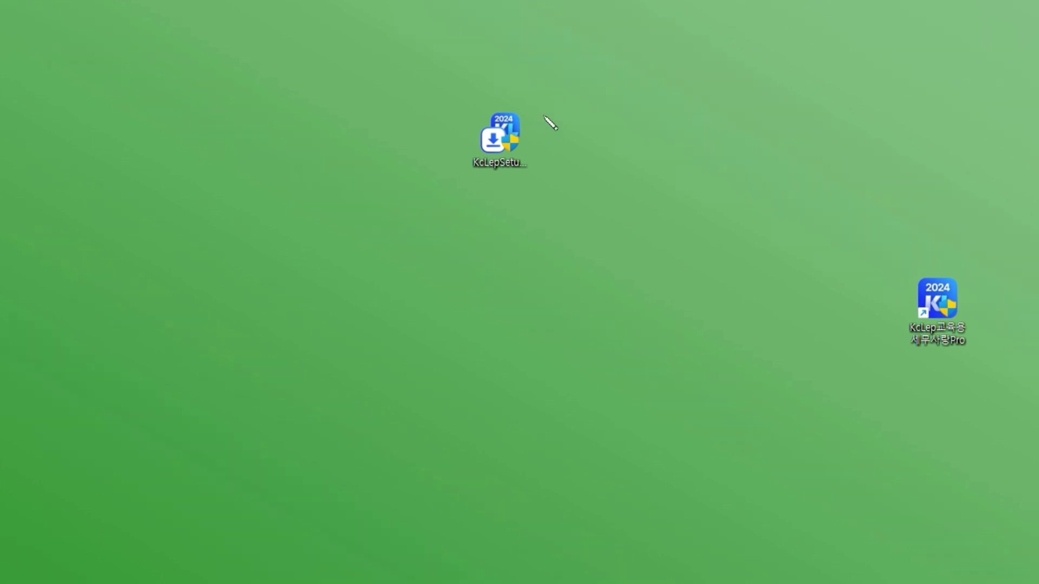
mouse_move(545, 191)
left_mouse_down()
mouse_move(539, 226)
mouse_move(622, 303)
mouse_move(849, 307)
mouse_move(815, 338)
left_mouse_up()
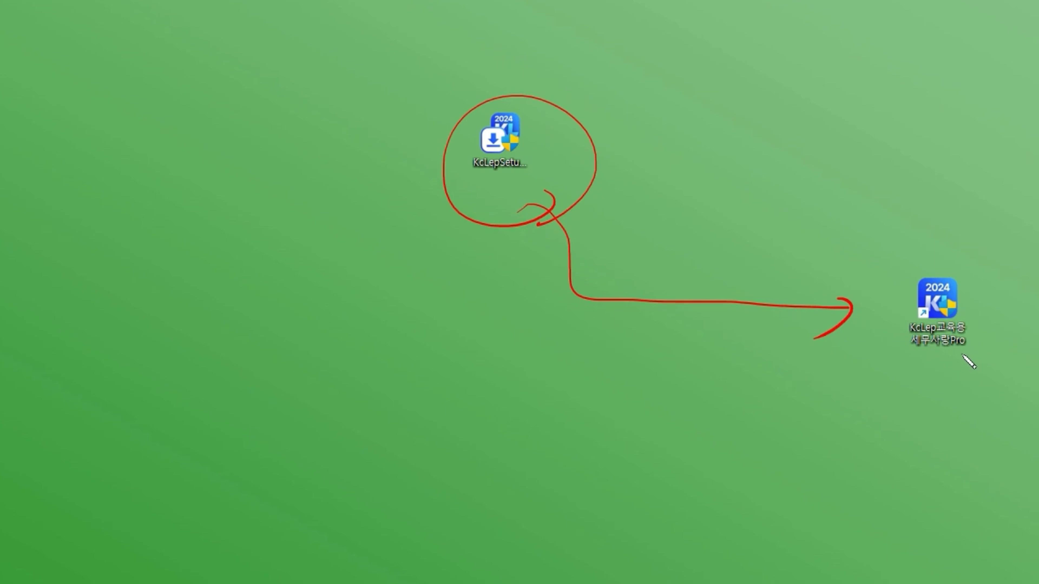
mouse_move(951, 382)
left_mouse_down()
mouse_move(877, 353)
mouse_move(939, 394)
left_mouse_up()
left_click_drag(919, 332, 978, 335)
left_click_drag(908, 351, 981, 349)
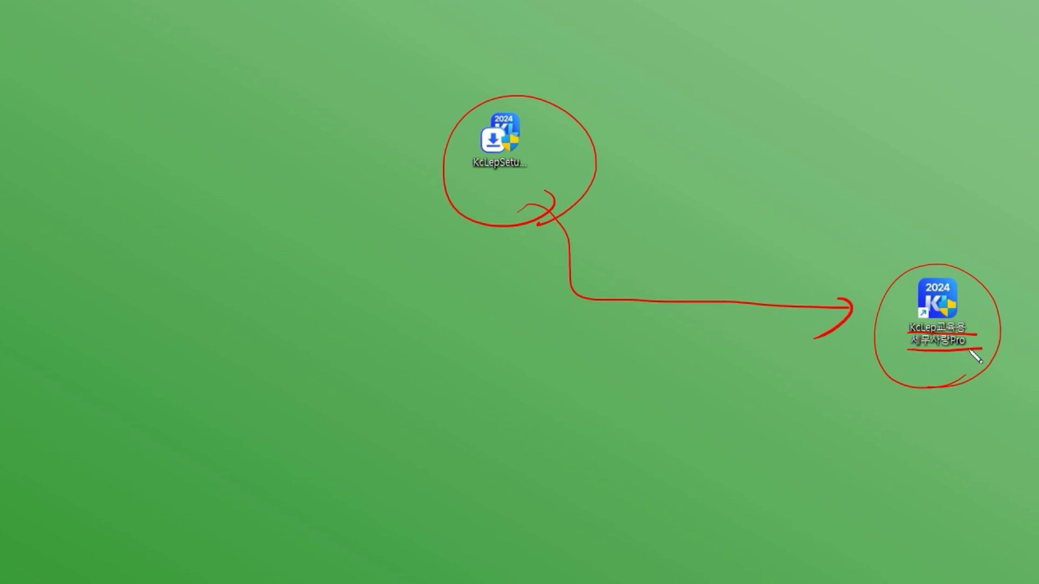
mouse_move(965, 270)
left_mouse_down()
mouse_move(895, 292)
mouse_move(974, 357)
mouse_move(980, 263)
mouse_move(893, 355)
mouse_move(982, 351)
left_mouse_up()
mouse_move(936, 179)
left_mouse_down()
mouse_move(936, 265)
mouse_move(951, 230)
left_mouse_up()
mouse_move(912, 100)
left_mouse_down()
mouse_move(916, 146)
mouse_move(927, 130)
left_mouse_up()
left_click_drag(956, 92, 904, 167)
left_click_drag(953, 147, 951, 178)
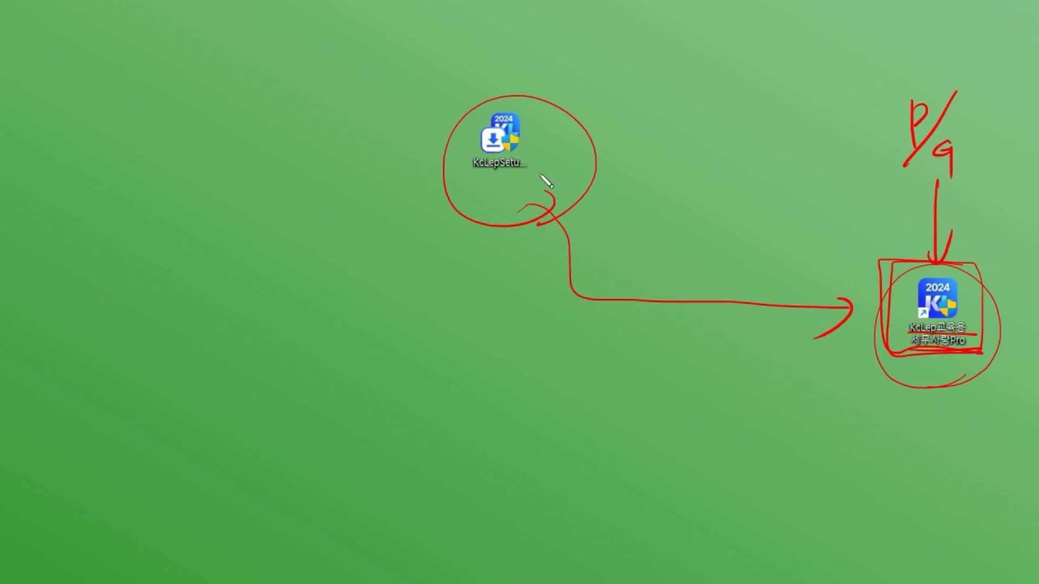
left_click_drag(443, 200, 506, 230)
left_click_drag(1000, 362, 857, 352)
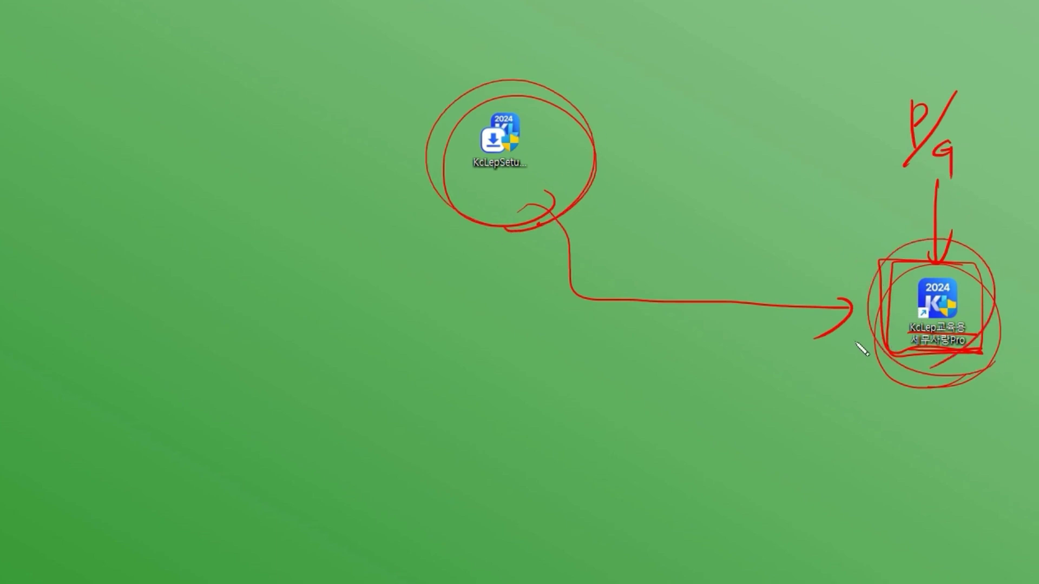
mouse_move(945, 354)
left_mouse_down()
mouse_move(968, 260)
mouse_move(1004, 294)
mouse_move(882, 331)
left_mouse_up()
mouse_move(478, 184)
left_mouse_down()
mouse_move(550, 180)
mouse_move(733, 322)
mouse_move(795, 318)
left_mouse_up()
left_click_drag(809, 297, 798, 337)
left_click_drag(826, 298, 815, 335)
left_click_drag(679, 284, 701, 307)
mouse_move(704, 283)
left_mouse_down()
mouse_move(717, 307)
mouse_move(747, 316)
mouse_move(759, 297)
left_mouse_up()
left_click_drag(774, 255, 674, 323)
left_click_drag(677, 248, 782, 316)
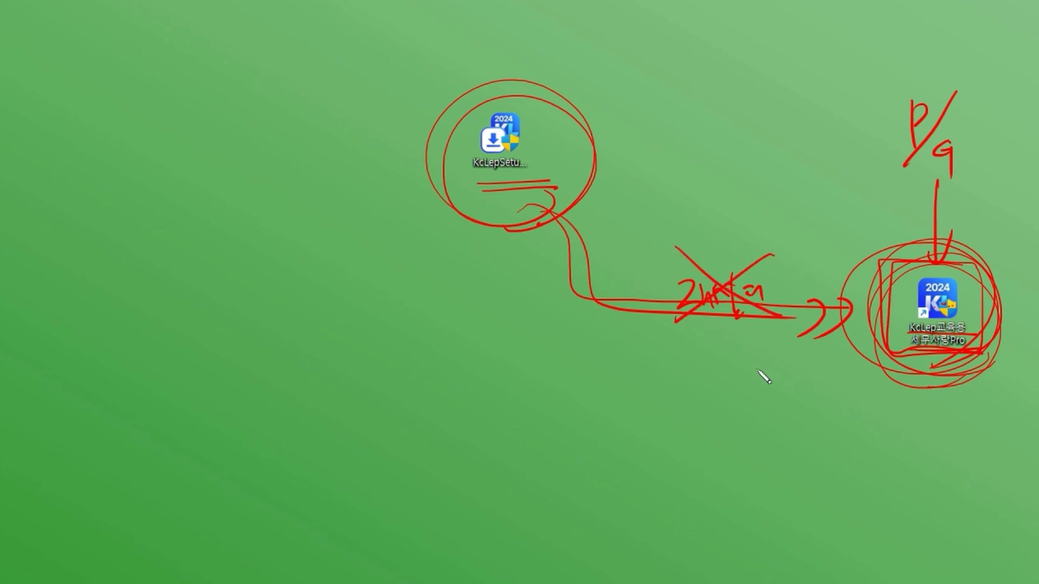
key("e")
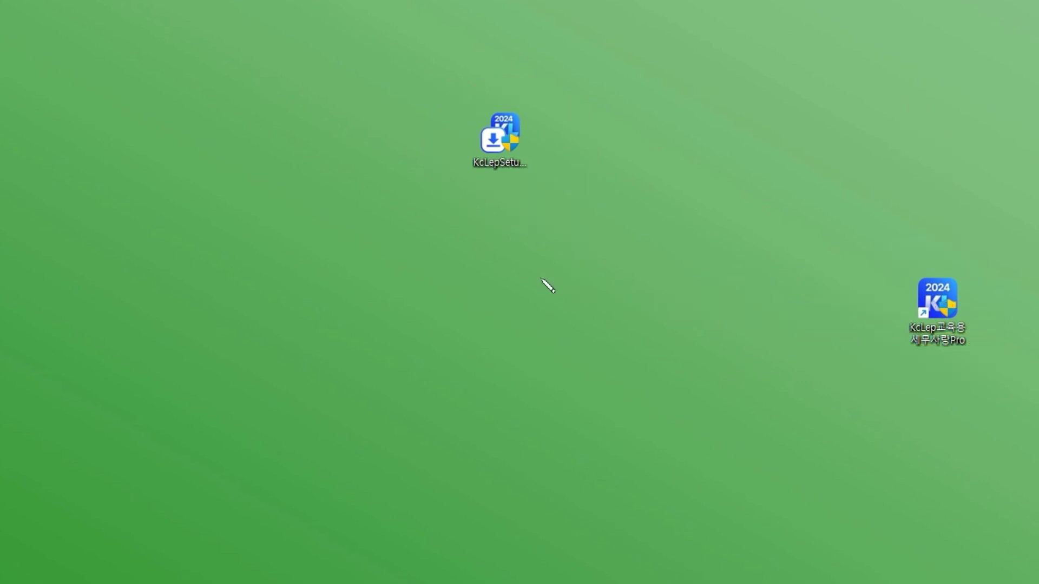
left_click_drag(573, 74, 436, 189)
left_click_drag(444, 82, 559, 195)
mouse_move(508, 143)
left_mouse_down()
mouse_move(877, 278)
mouse_move(862, 303)
left_mouse_up()
left_click_drag(979, 353, 922, 374)
mouse_move(930, 272)
left_mouse_down()
mouse_move(955, 269)
mouse_move(963, 245)
left_mouse_up()
mouse_move(964, 367)
left_mouse_down()
mouse_move(993, 370)
mouse_move(997, 343)
left_mouse_up()
left_click_drag(496, 127, 496, 232)
mouse_move(487, 253)
left_mouse_down()
mouse_move(464, 269)
mouse_move(503, 287)
mouse_move(509, 317)
mouse_move(543, 301)
mouse_move(465, 322)
mouse_move(584, 300)
left_mouse_up()
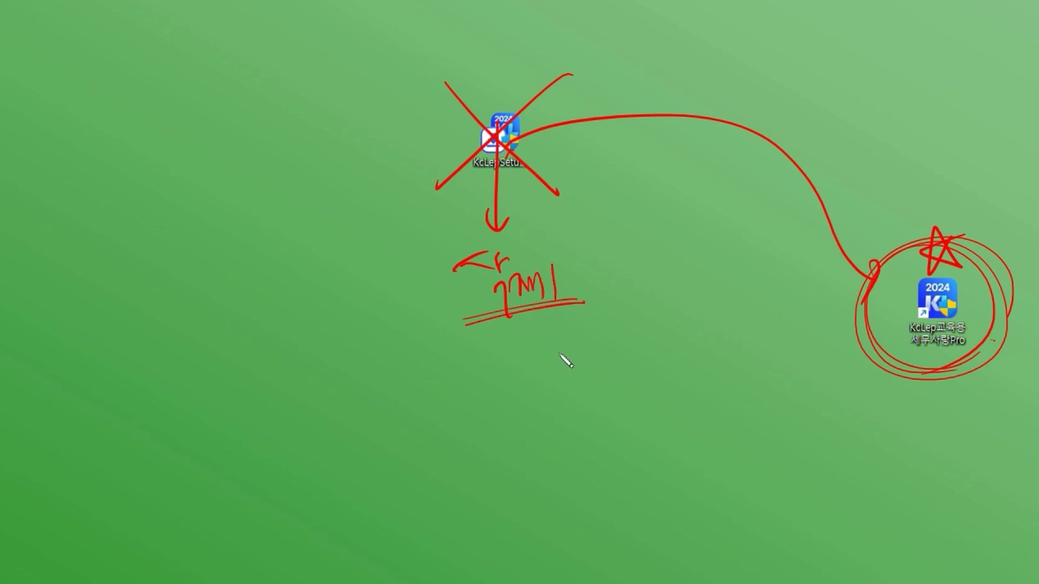
key("e")
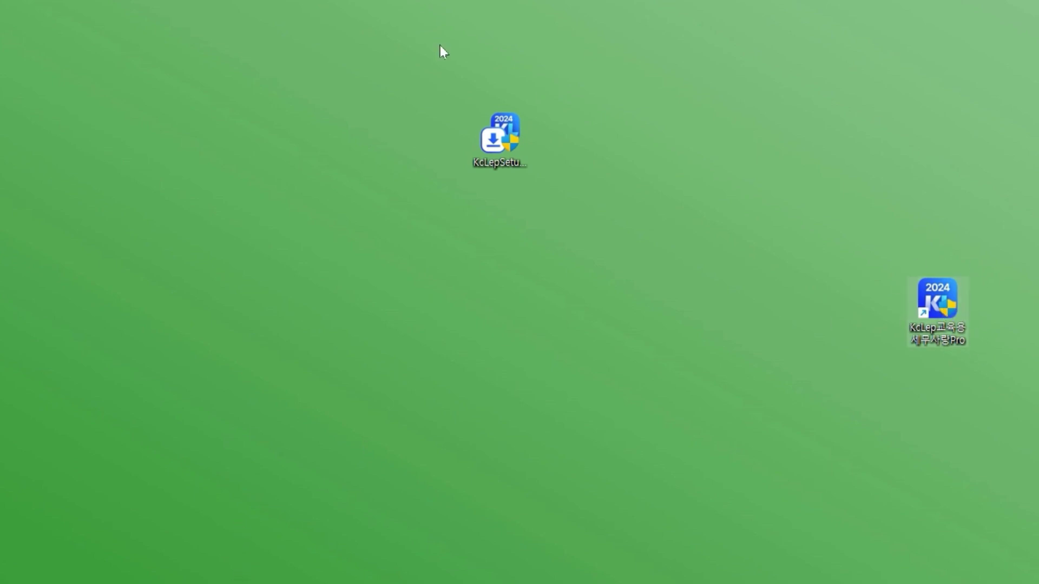
left_click_drag(515, 143, 203, 142)
- Move the KcLep shortcut to the desktop centre and delete KcLepSetup_2024.04.19.exe
left_click_drag(951, 313, 516, 146)
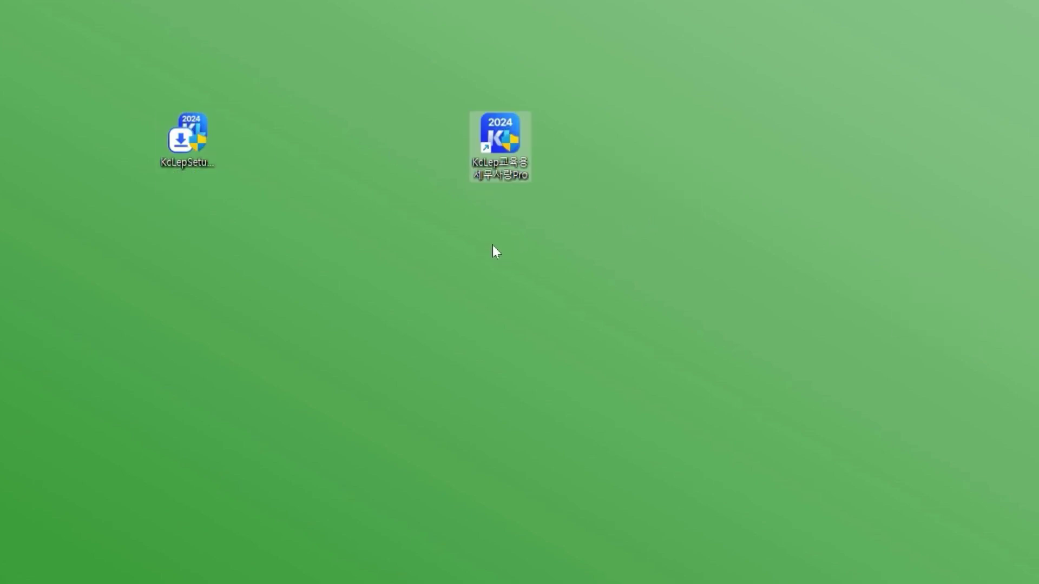
left_click(439, 268)
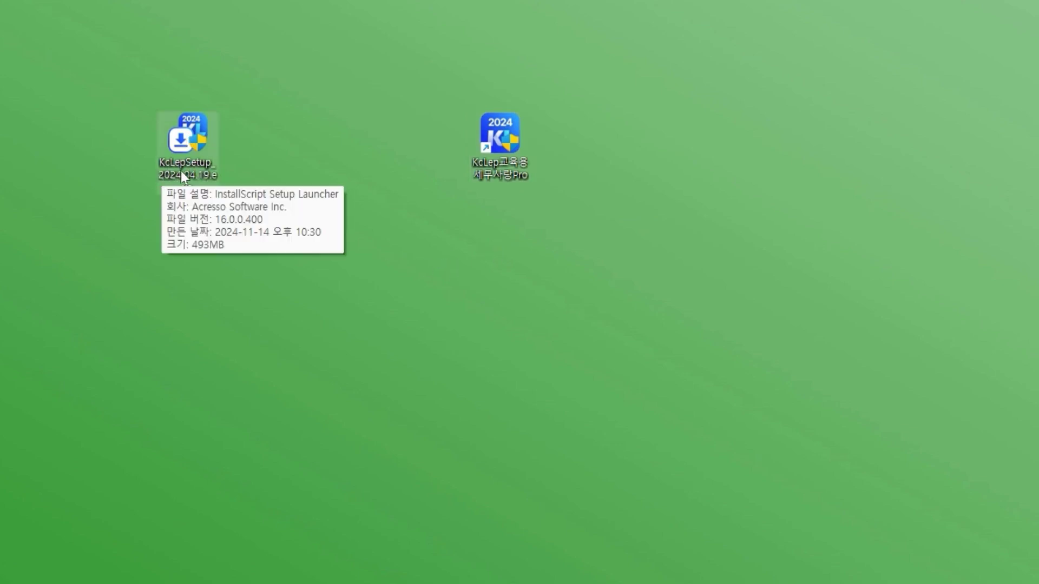
left_click(200, 132)
key("Delete")
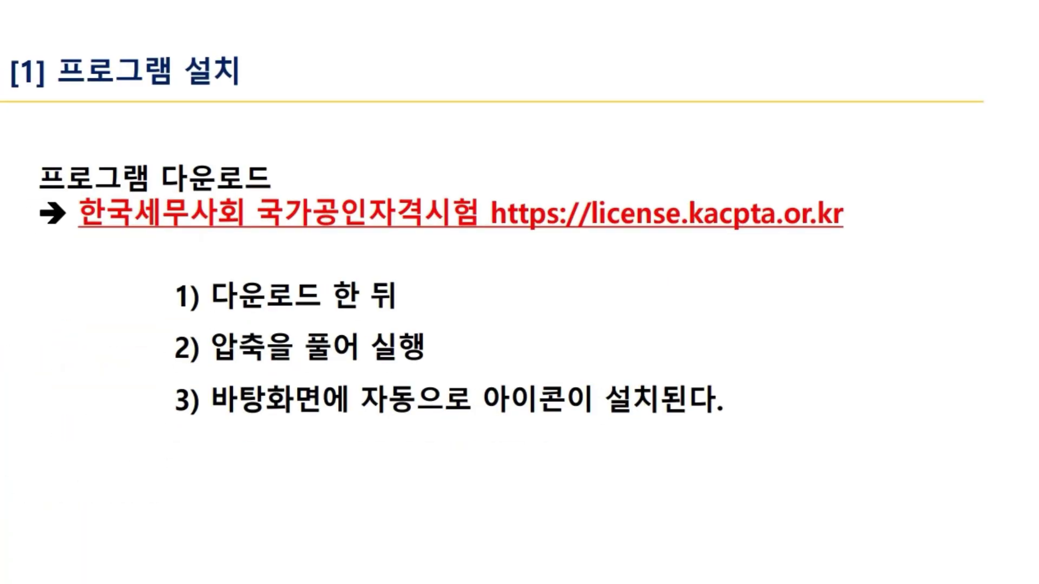
- Mark up 압축, 바탕화면에 and 자동 in red, clear the ink, and advance to the 실기 70점 배점 slide
left_click_drag(203, 307, 418, 297)
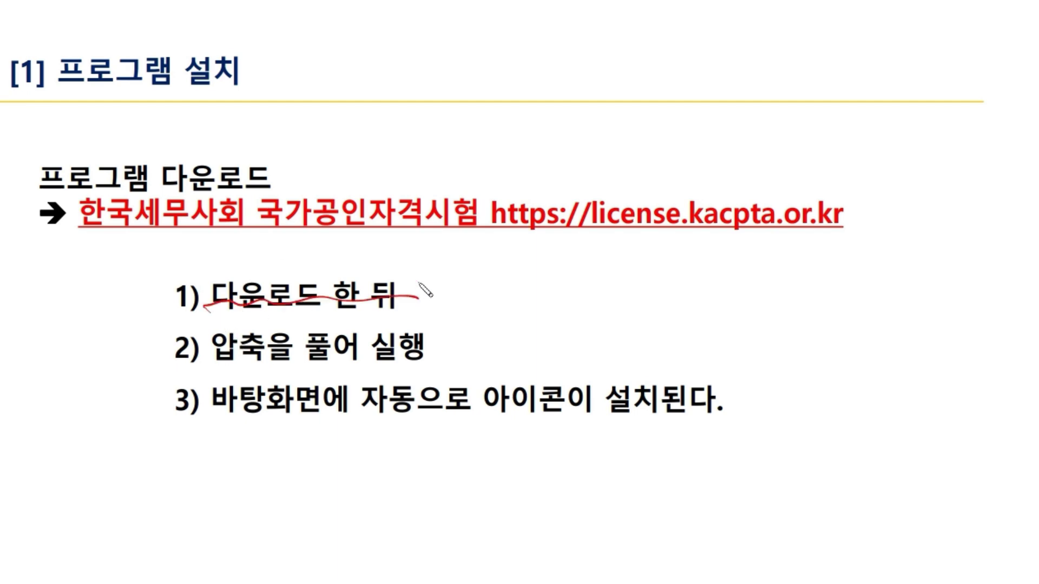
mouse_move(214, 367)
left_mouse_down()
mouse_move(310, 374)
mouse_move(435, 358)
left_mouse_up()
left_click_drag(209, 420, 349, 425)
mouse_move(410, 326)
left_mouse_down()
mouse_move(410, 373)
mouse_move(419, 372)
left_mouse_up()
left_click_drag(216, 420, 349, 418)
mouse_move(419, 414)
left_mouse_down()
mouse_move(379, 432)
mouse_move(436, 430)
left_mouse_up()
mouse_move(483, 357)
left_mouse_down()
mouse_move(485, 439)
mouse_move(572, 458)
mouse_move(478, 354)
mouse_move(571, 459)
mouse_move(573, 358)
mouse_move(574, 443)
left_mouse_up()
left_click_drag(577, 350, 600, 331)
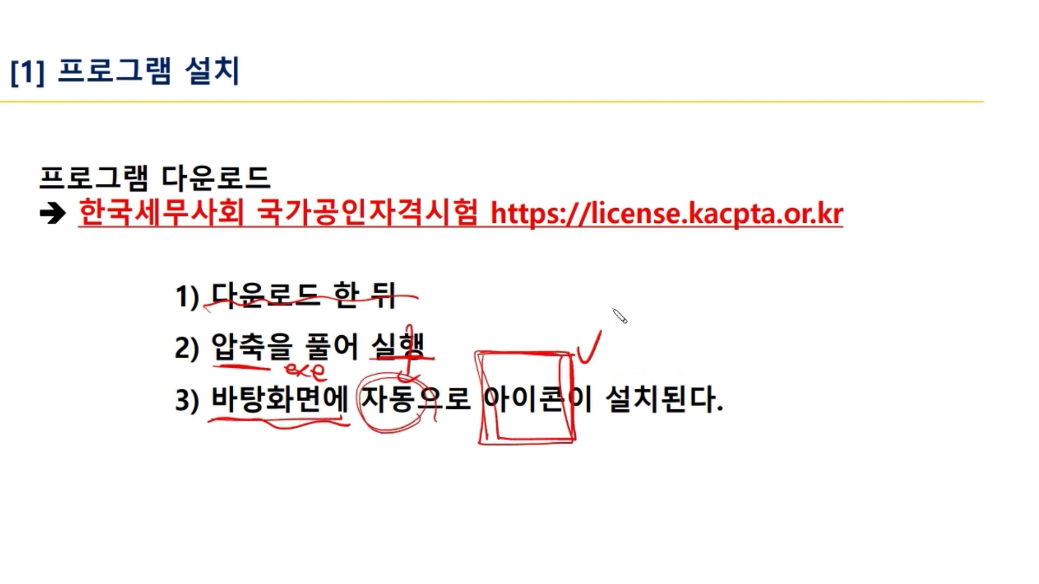
left_click_drag(708, 381, 763, 377)
key("e")
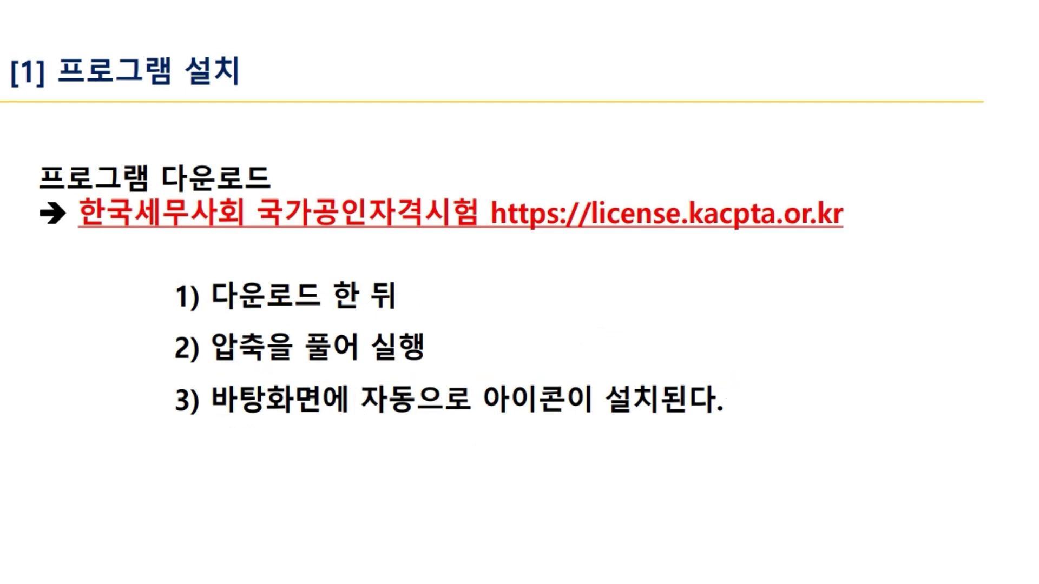
key("Right")
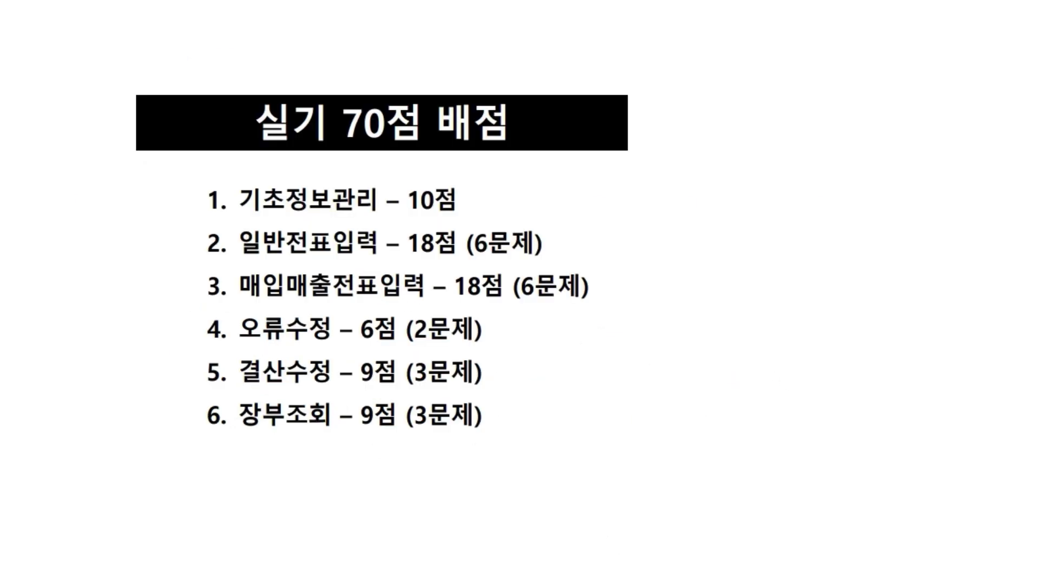
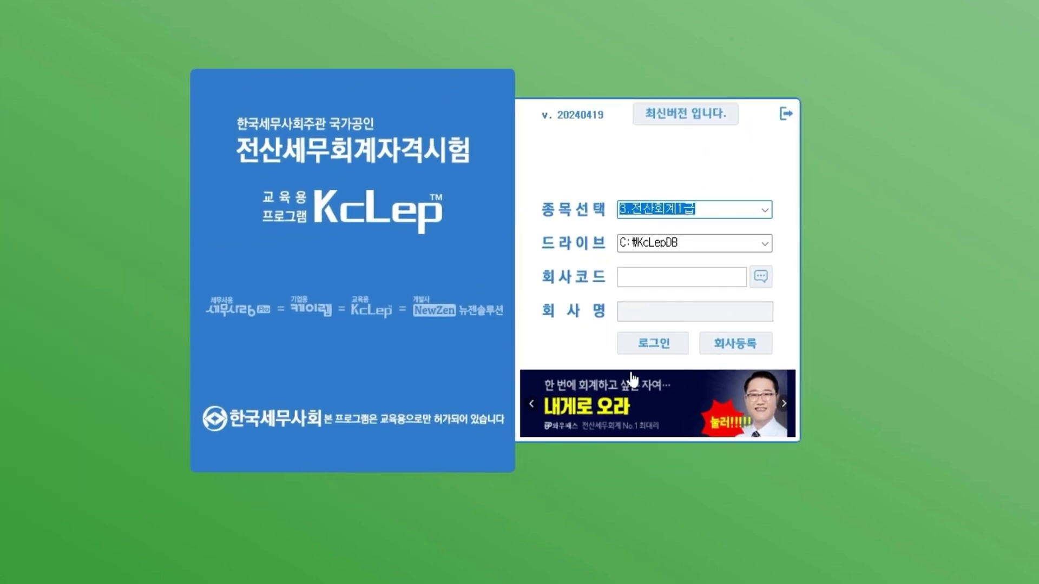
left_click(767, 210)
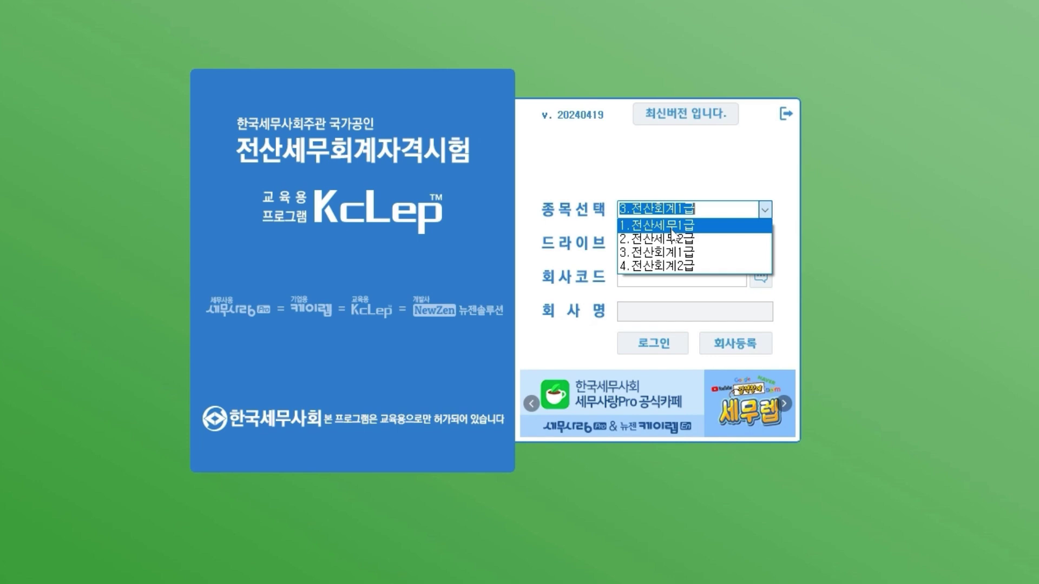
left_click(673, 252)
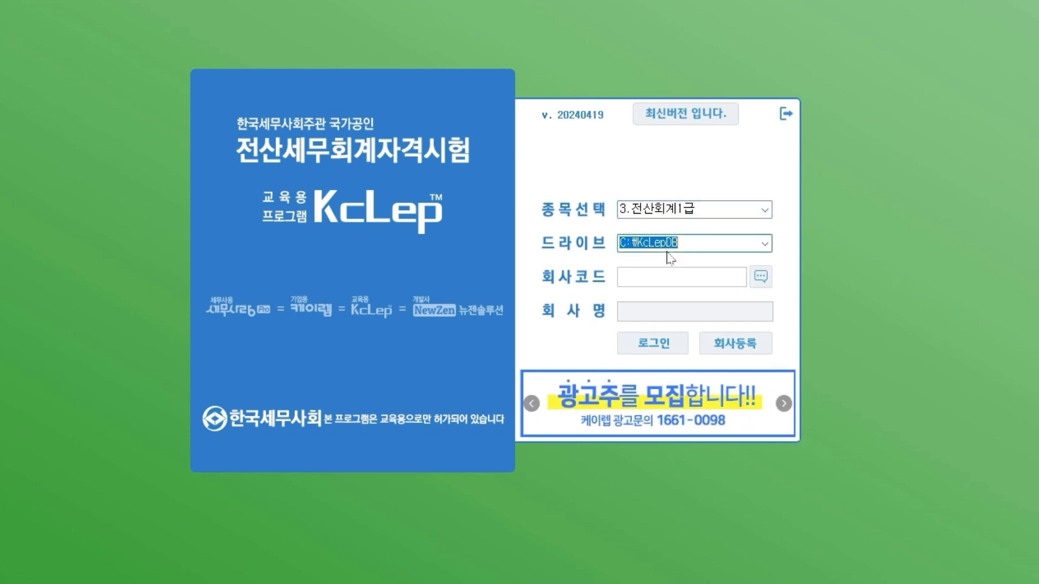
left_click(681, 277)
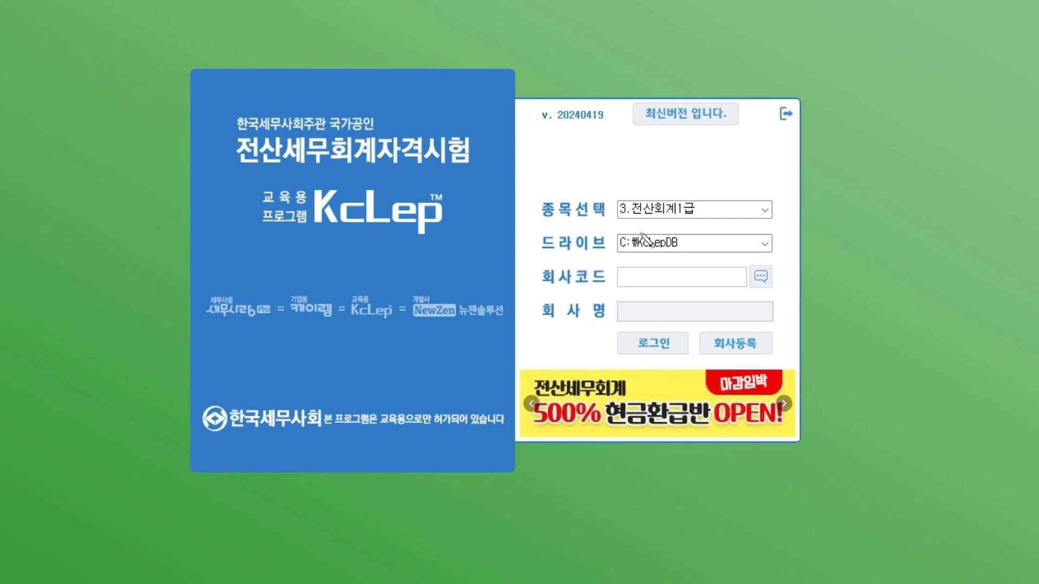
mouse_move(537, 219)
left_mouse_down()
mouse_move(777, 219)
mouse_move(771, 208)
mouse_move(722, 202)
left_mouse_up()
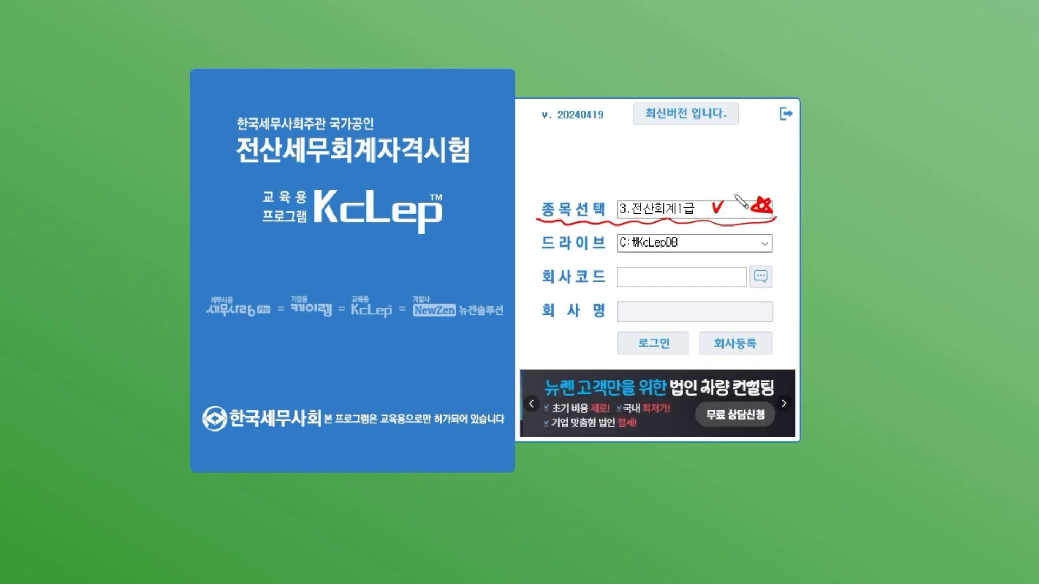
mouse_move(541, 216)
left_mouse_down()
mouse_move(514, 215)
mouse_move(547, 208)
left_mouse_up()
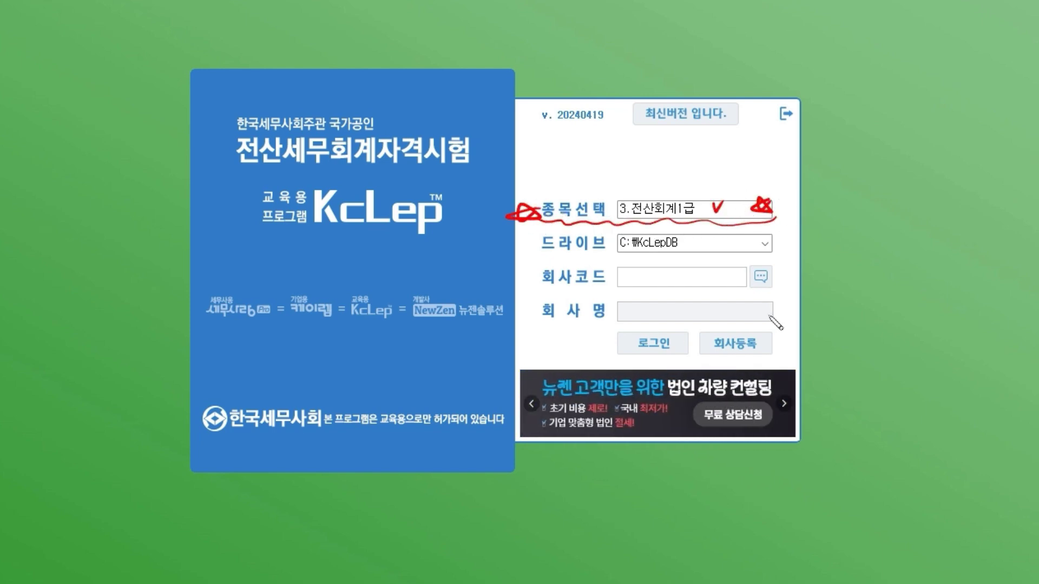
left_click_drag(538, 250, 779, 256)
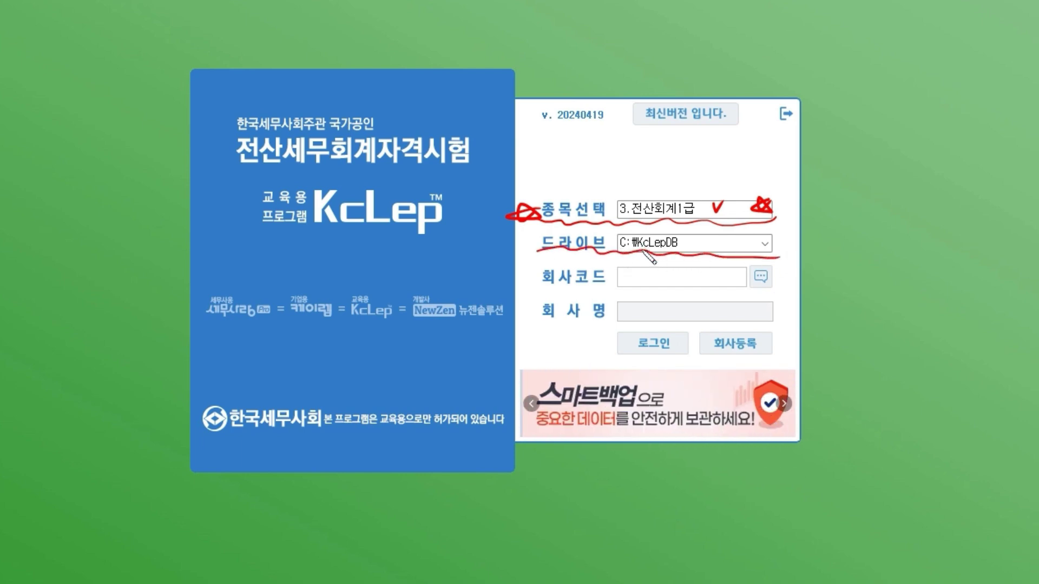
left_click_drag(298, 233, 506, 230)
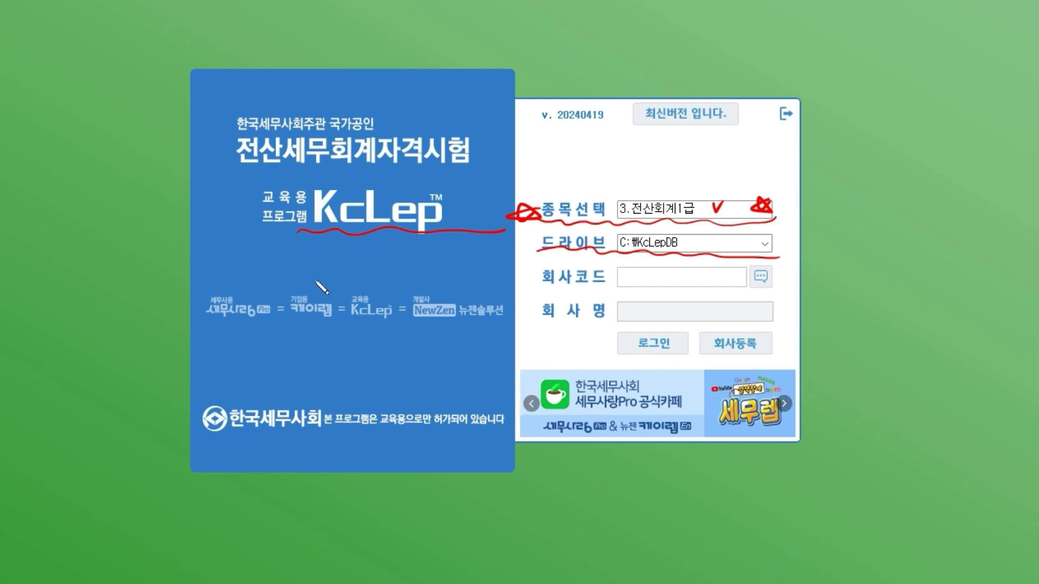
mouse_move(317, 337)
left_mouse_down()
mouse_move(329, 369)
mouse_move(340, 352)
mouse_move(351, 366)
left_mouse_up()
left_click_drag(360, 340, 360, 340)
mouse_move(368, 336)
left_mouse_down()
mouse_move(371, 366)
mouse_move(382, 354)
left_mouse_up()
left_click_drag(388, 337, 395, 366)
mouse_move(313, 373)
left_mouse_down()
mouse_move(401, 369)
mouse_move(425, 333)
mouse_move(382, 398)
left_mouse_up()
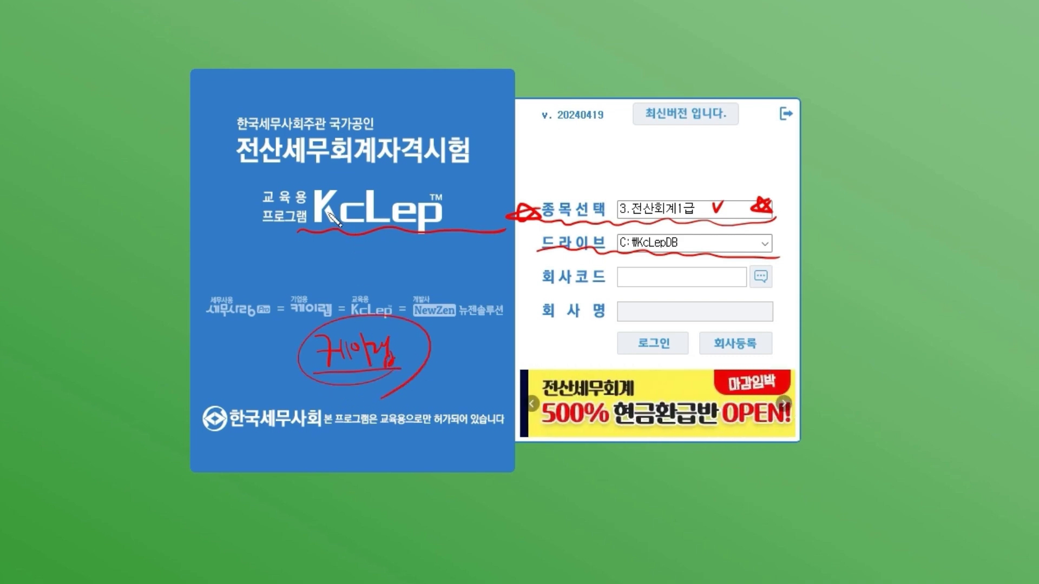
left_click_drag(433, 234, 305, 232)
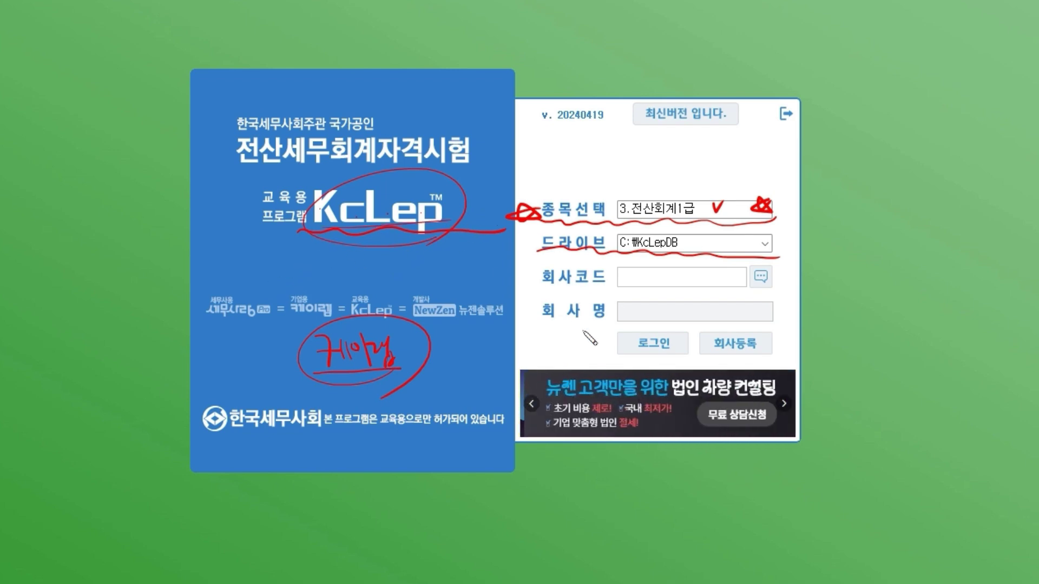
left_click_drag(915, 204, 761, 287)
mouse_move(783, 257)
left_mouse_down()
mouse_move(807, 292)
mouse_move(846, 287)
left_mouse_up()
mouse_move(845, 270)
left_mouse_down()
mouse_move(834, 298)
mouse_move(898, 275)
mouse_move(919, 284)
left_mouse_up()
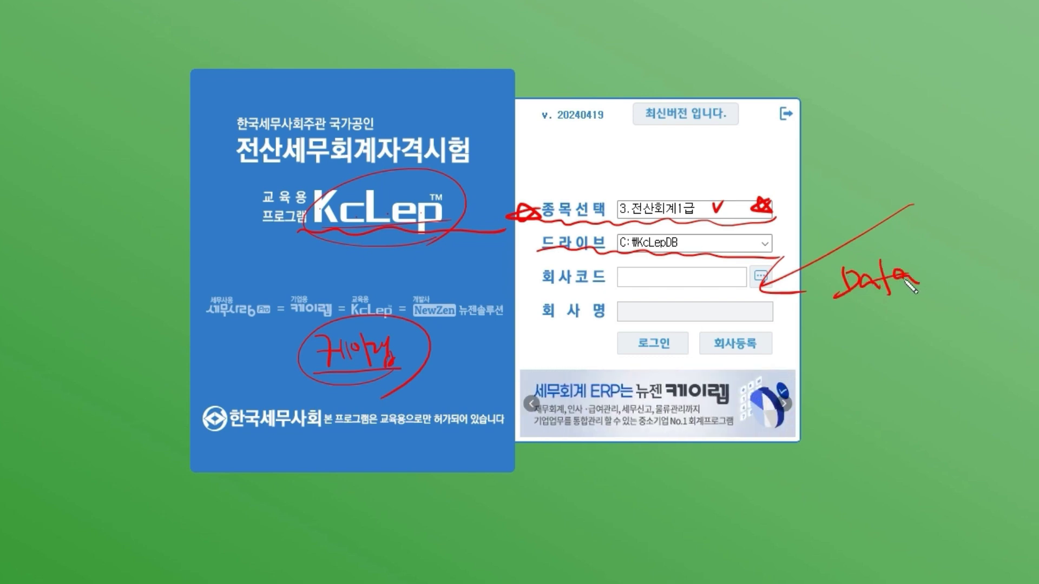
mouse_move(811, 295)
left_mouse_down()
mouse_move(935, 284)
mouse_move(944, 293)
left_mouse_up()
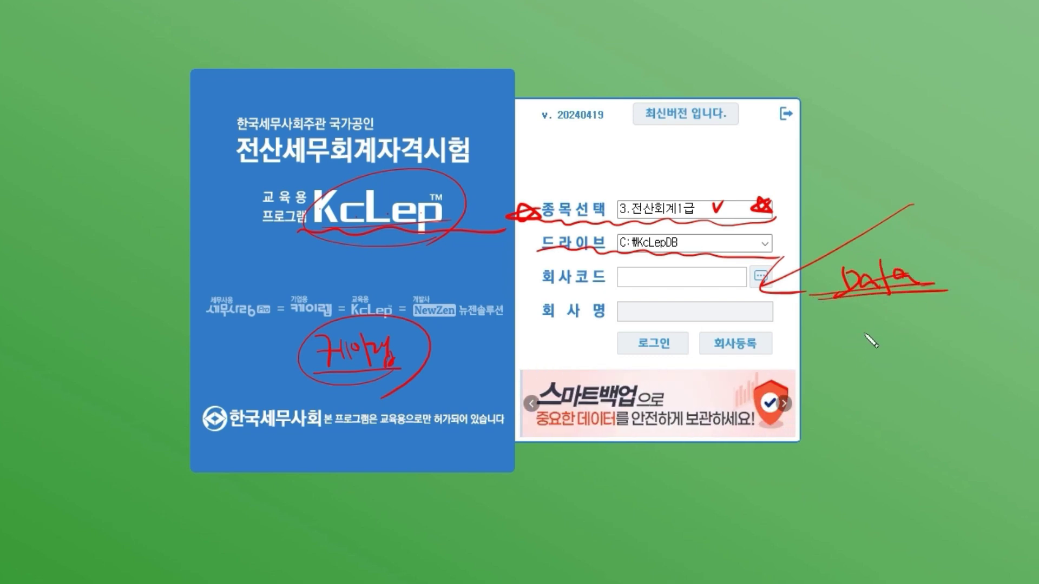
mouse_move(864, 327)
left_mouse_down()
mouse_move(869, 347)
mouse_move(883, 346)
left_mouse_up()
left_click_drag(889, 326, 893, 379)
mouse_move(899, 337)
left_mouse_down()
mouse_move(935, 355)
mouse_move(939, 369)
left_mouse_up()
left_click_drag(919, 374, 914, 385)
mouse_move(852, 376)
left_mouse_down()
mouse_move(966, 360)
mouse_move(951, 371)
left_mouse_up()
left_click_drag(942, 325, 944, 368)
left_click_drag(882, 323, 931, 391)
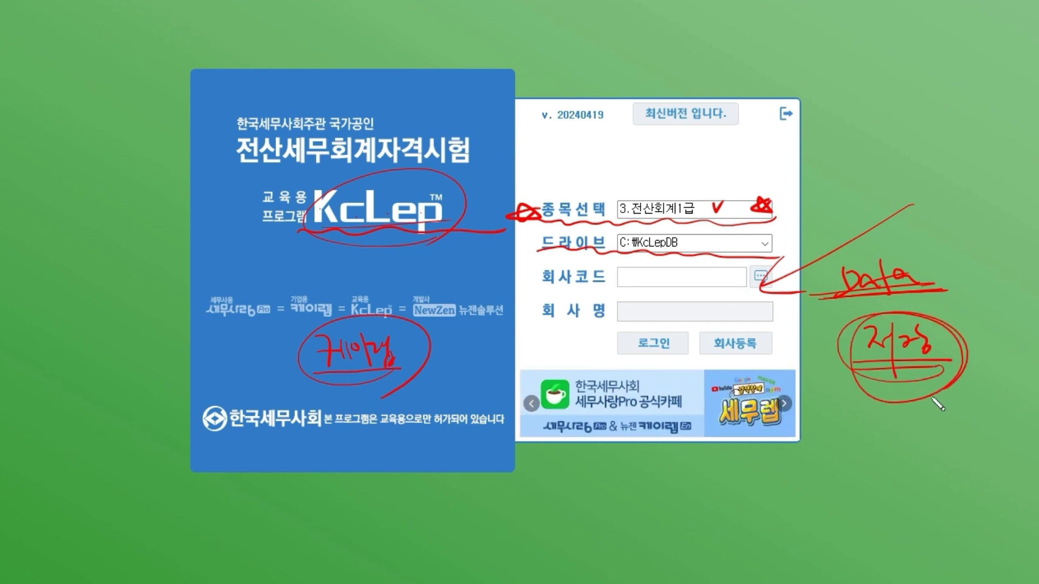
mouse_move(609, 251)
left_mouse_down()
mouse_move(710, 249)
mouse_move(715, 259)
left_mouse_up()
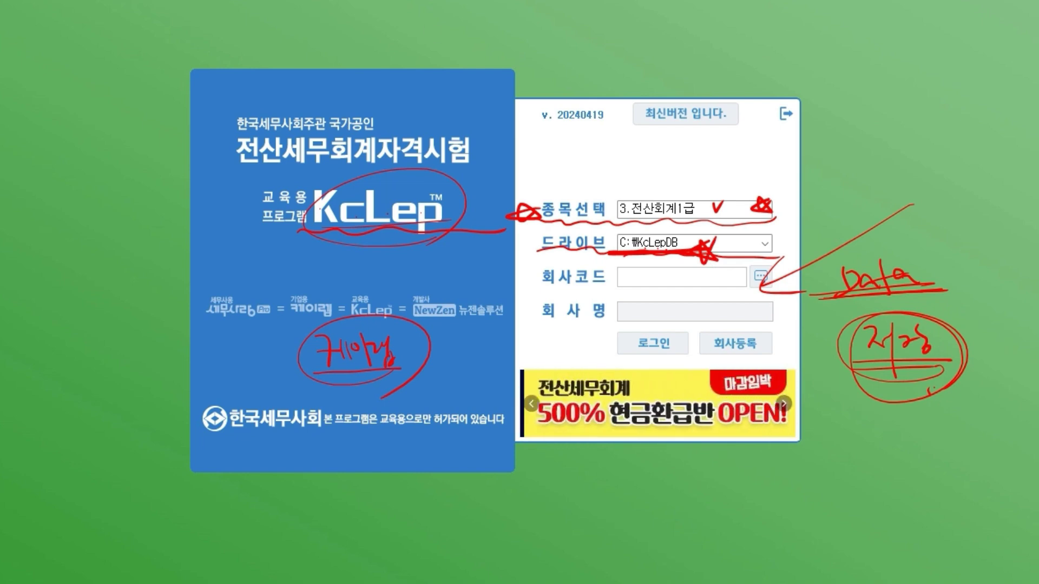
key("Escape")
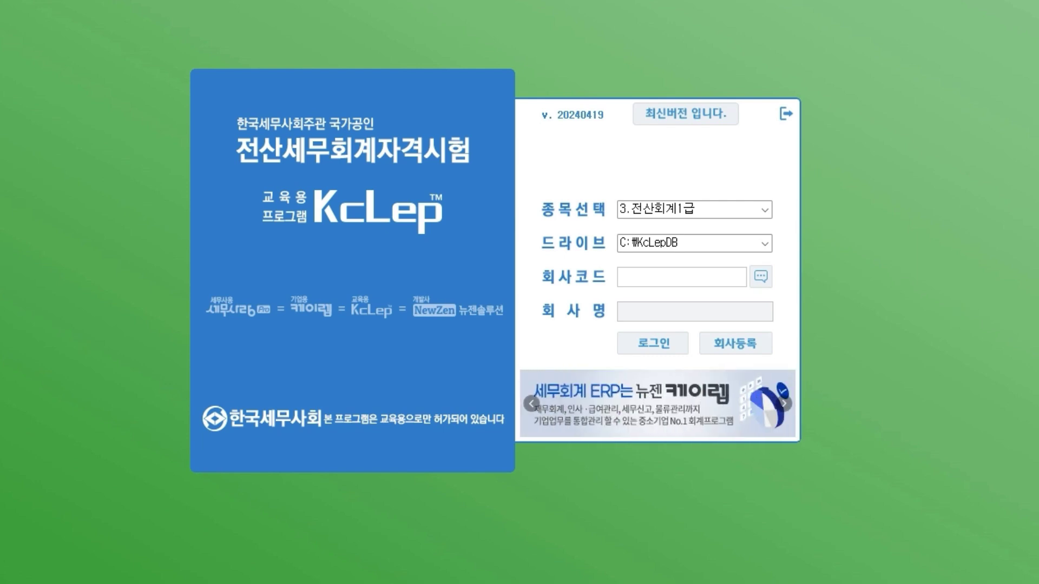
- Browse to C:\KcLepDB\KcLep in File Explorer to show _BackUp and _Def, then move the window aside
left_click_drag(0, 48, 293, 46)
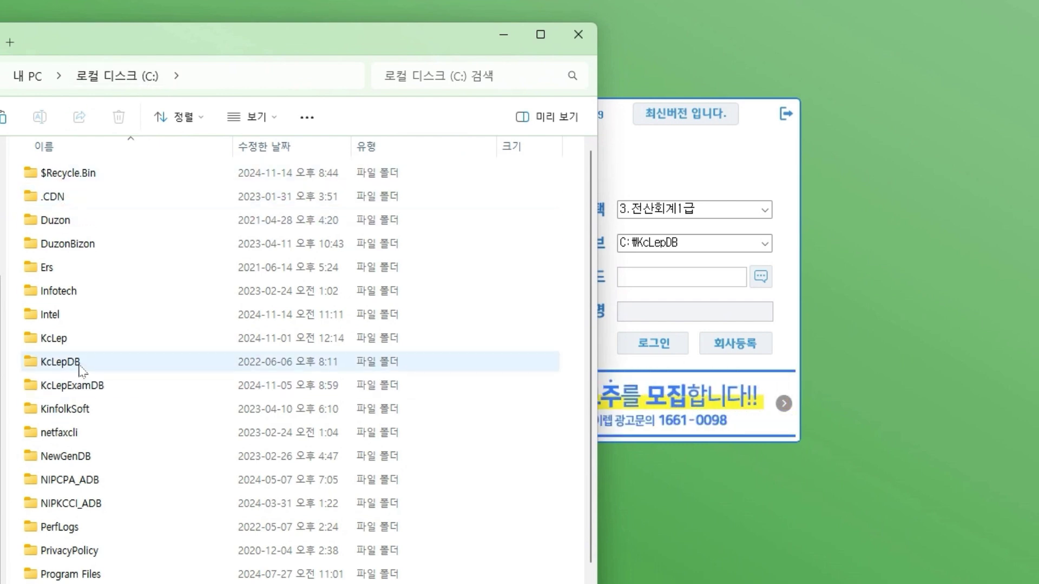
double_click(59, 373)
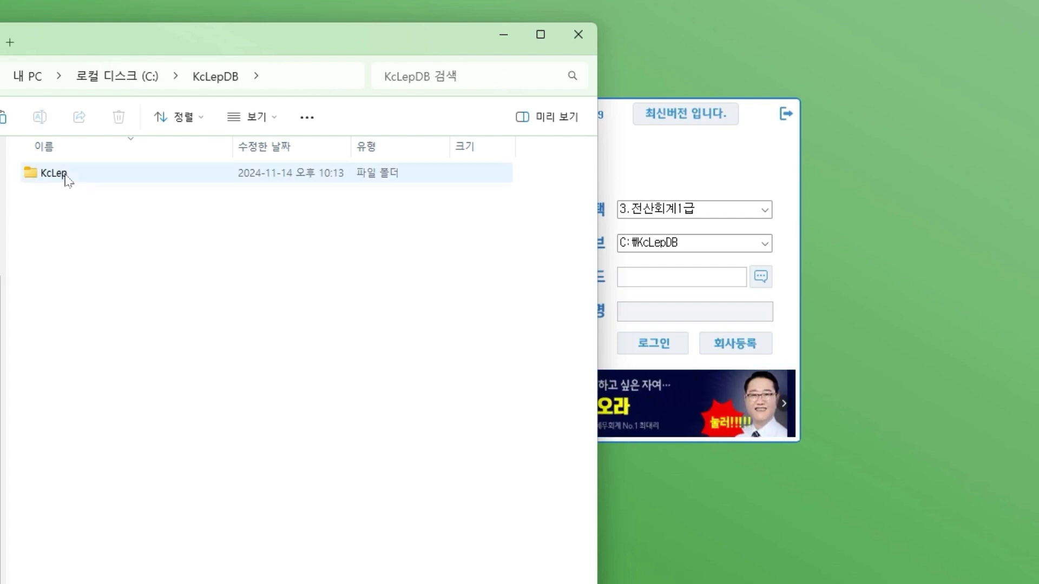
double_click(66, 179)
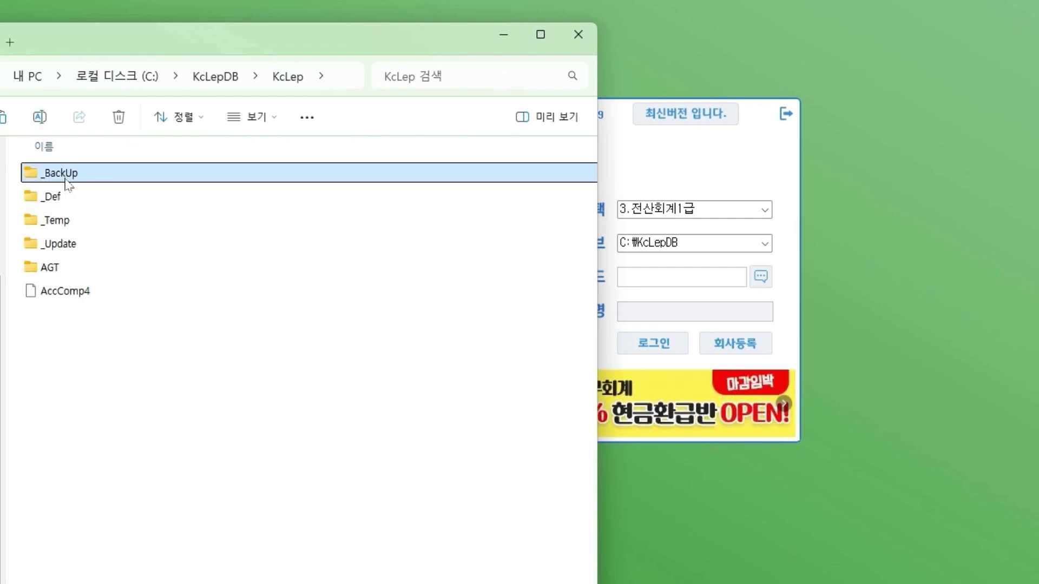
left_click(122, 365)
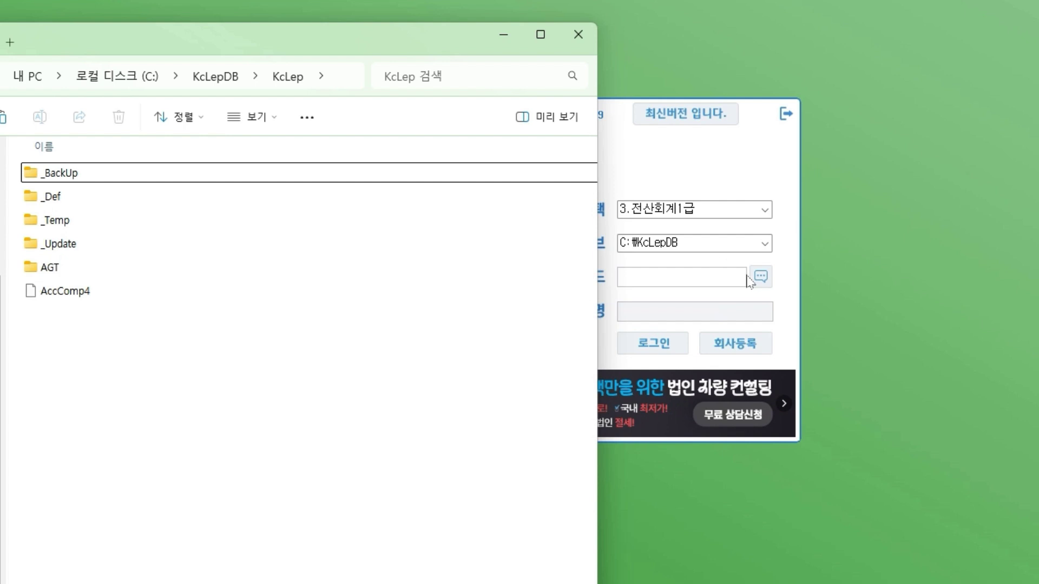
left_click(685, 239)
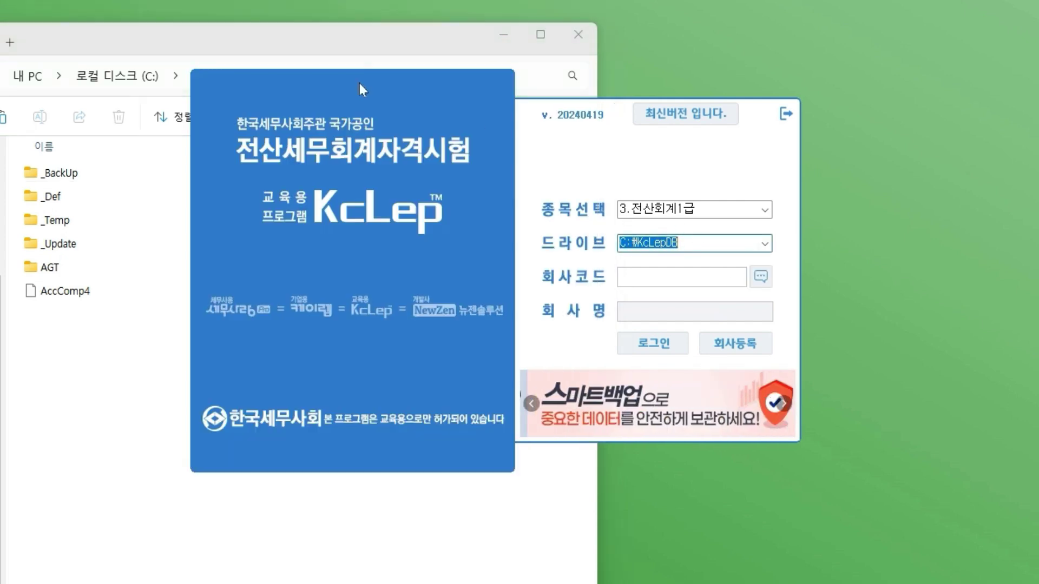
left_click(120, 424)
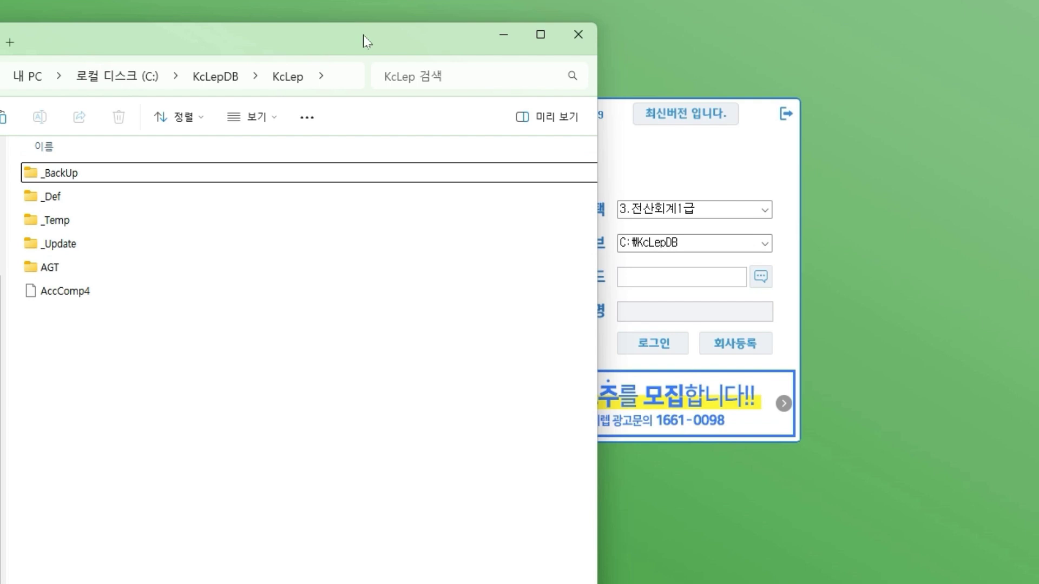
left_click_drag(365, 39, 0, 43)
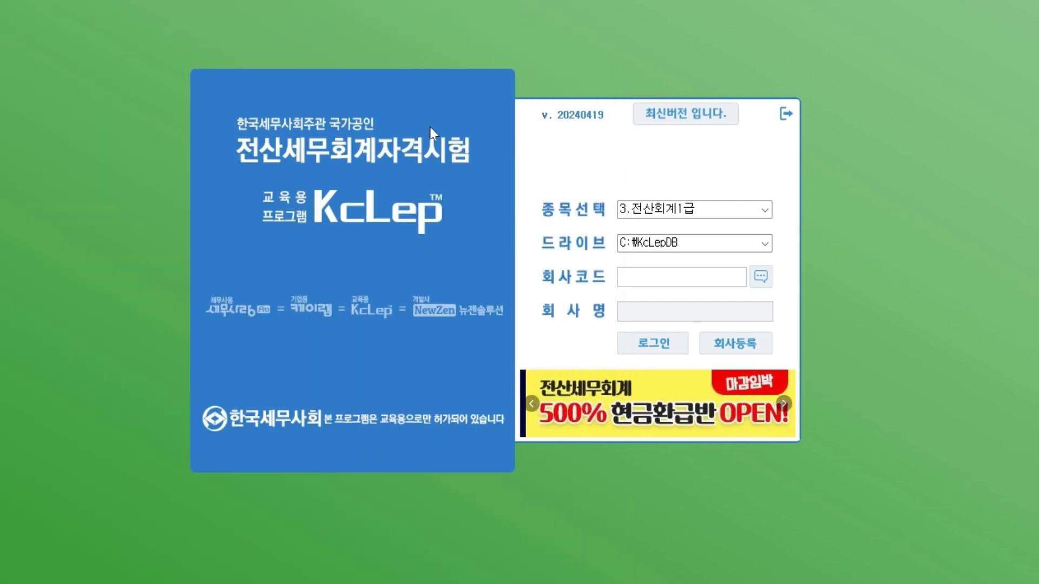
- Open the 회사코드도움 lookup from the 회사코드 field, showing no registered companies
left_click(656, 285)
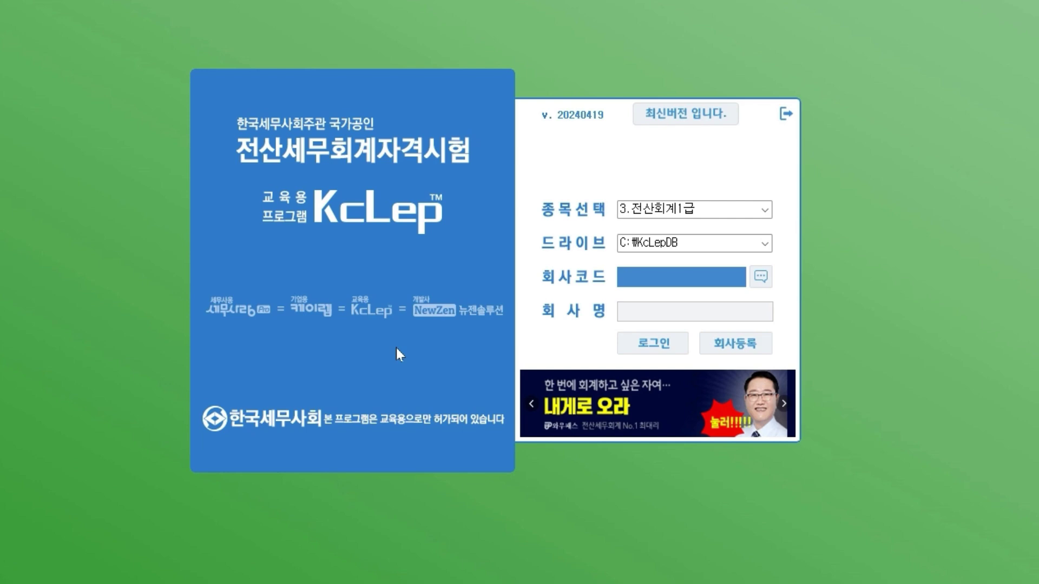
key("alt+Tab")
left_click_drag(1018, 207, 482, 35)
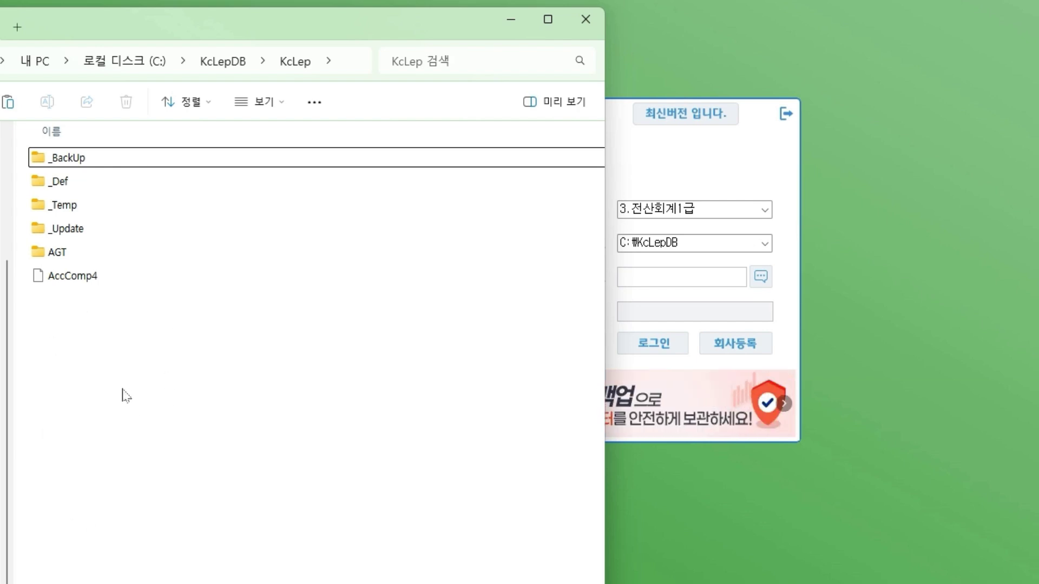
left_click(511, 19)
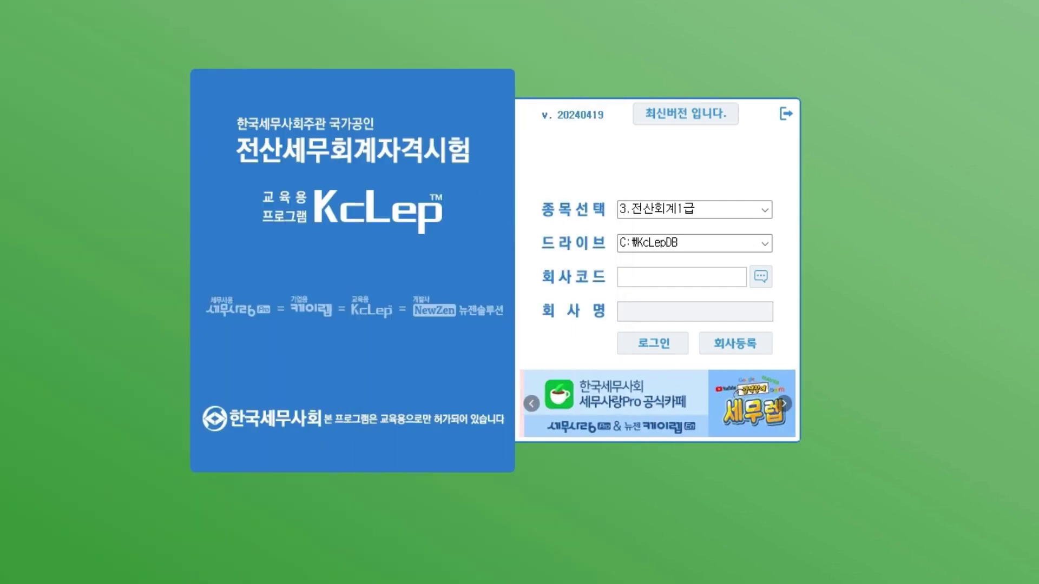
left_click(722, 282)
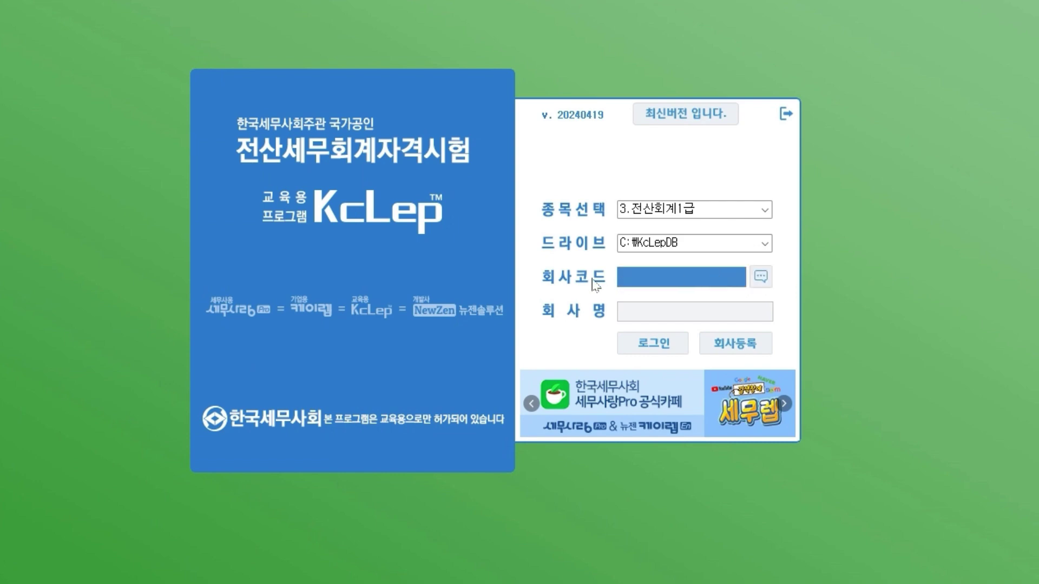
left_click(760, 279)
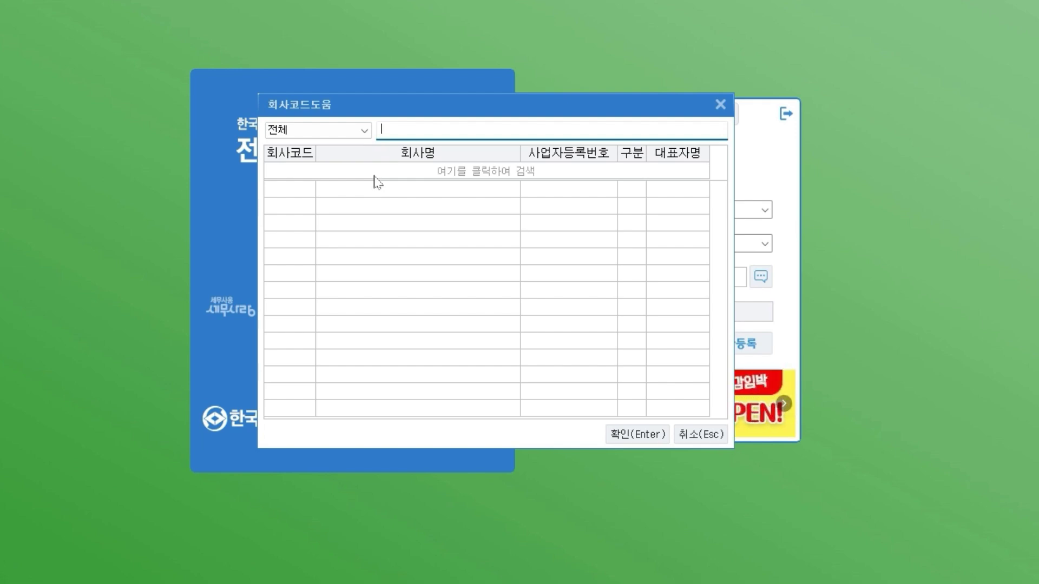
- Cancel the empty 회사코드도움 lookup with 취소(Esc)
left_click(695, 434)
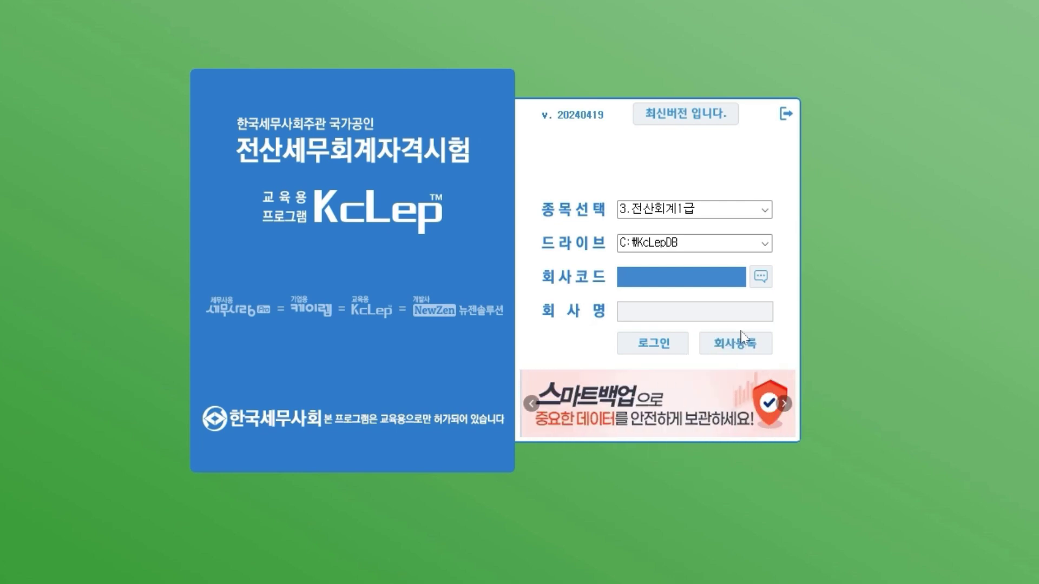
- Open the 회사등록 form from the KcLep login window
left_click(748, 354)
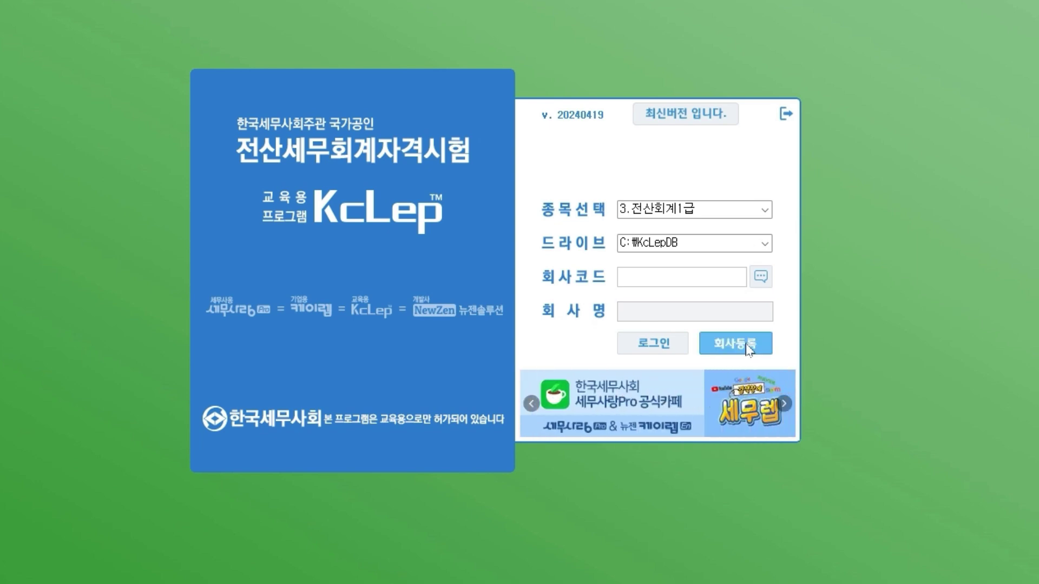
left_click(749, 350)
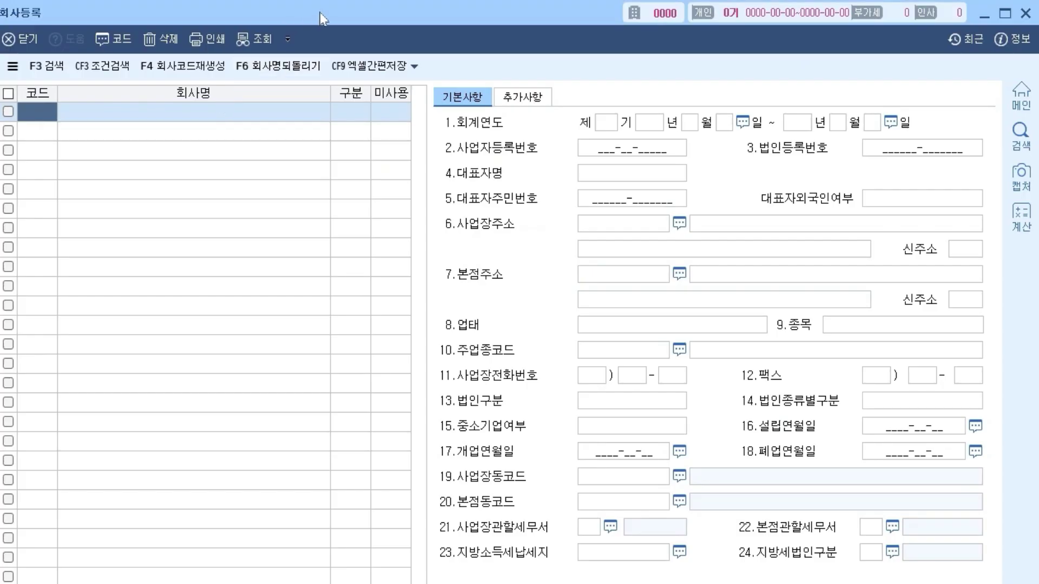
- Enter code 0700 with company name (주)사슴전자, set 구분 to 1:법인, and keep it in use
left_click_drag(320, 12, 322, 208)
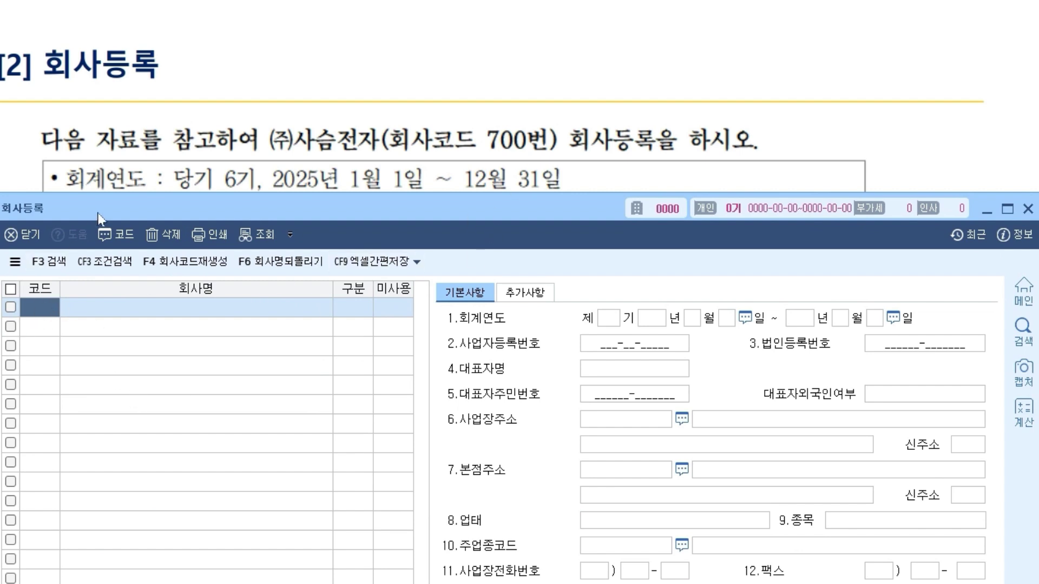
type("700")
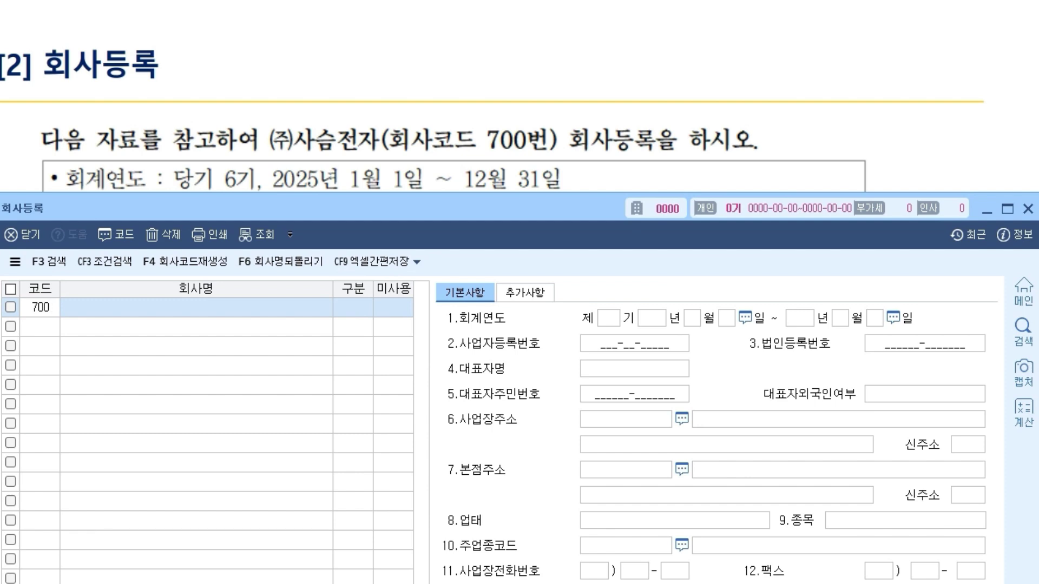
key("Return")
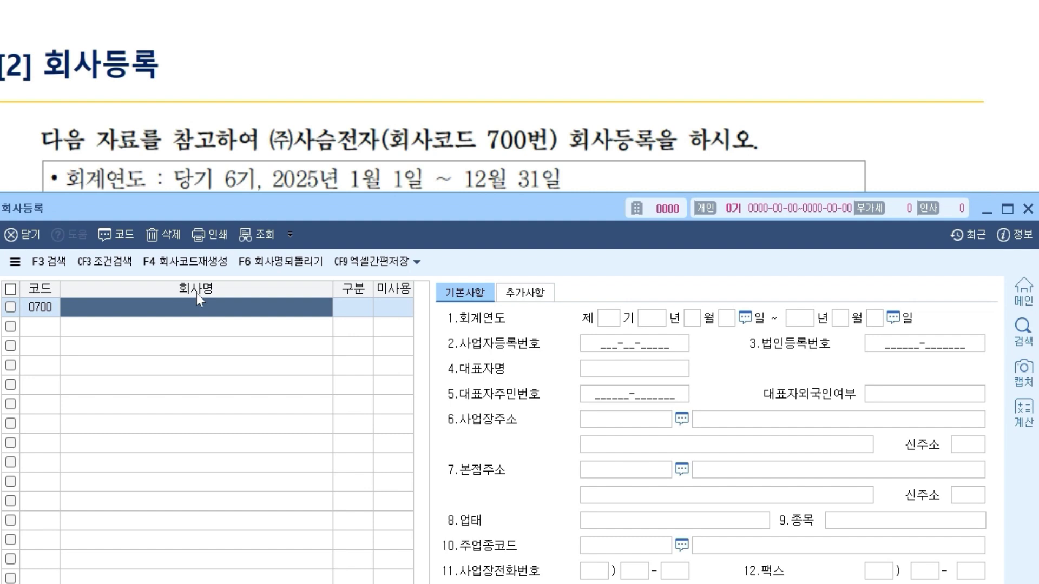
type("(")
type("wn")
key("BackSpace")
key("BackSpace")
type("주")
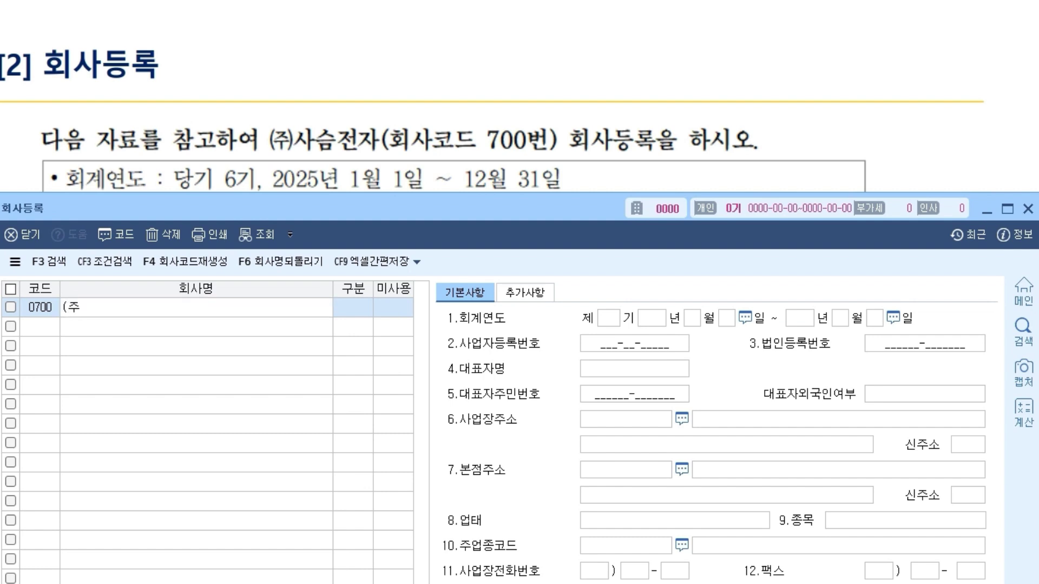
type(")사슴전자")
key("Return")
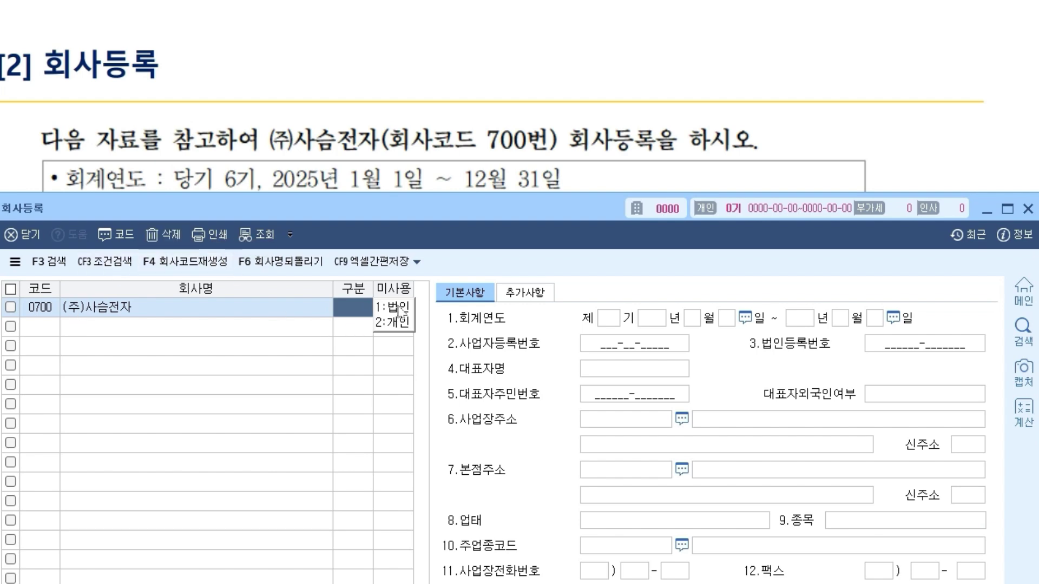
type("1")
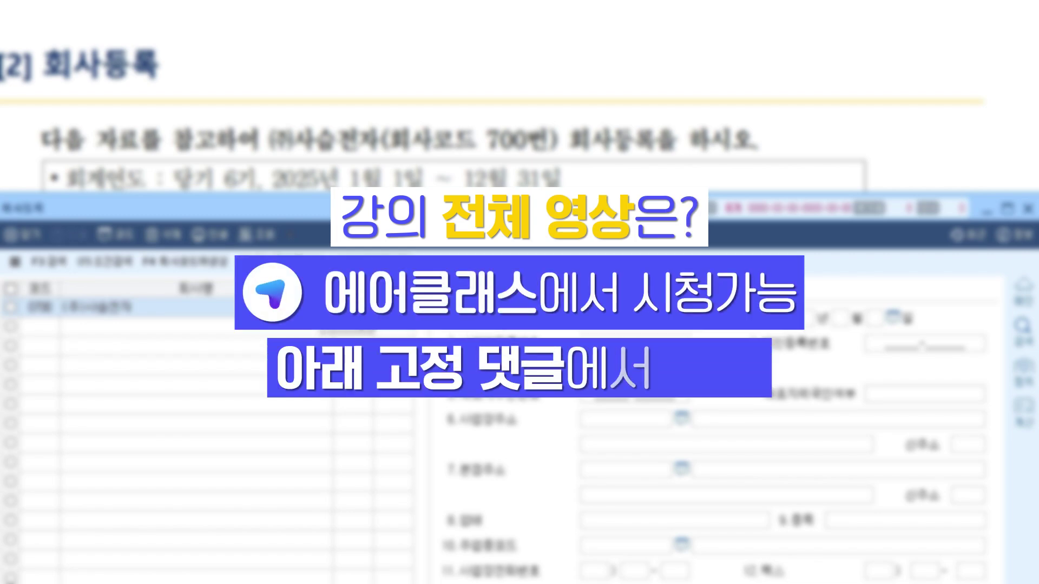
key("Return")
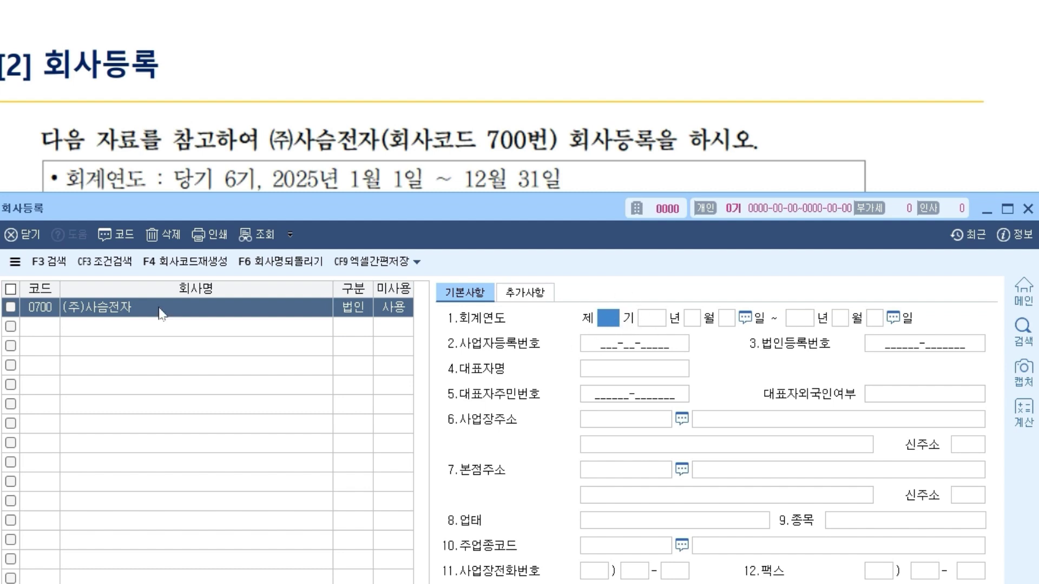
left_click(392, 307)
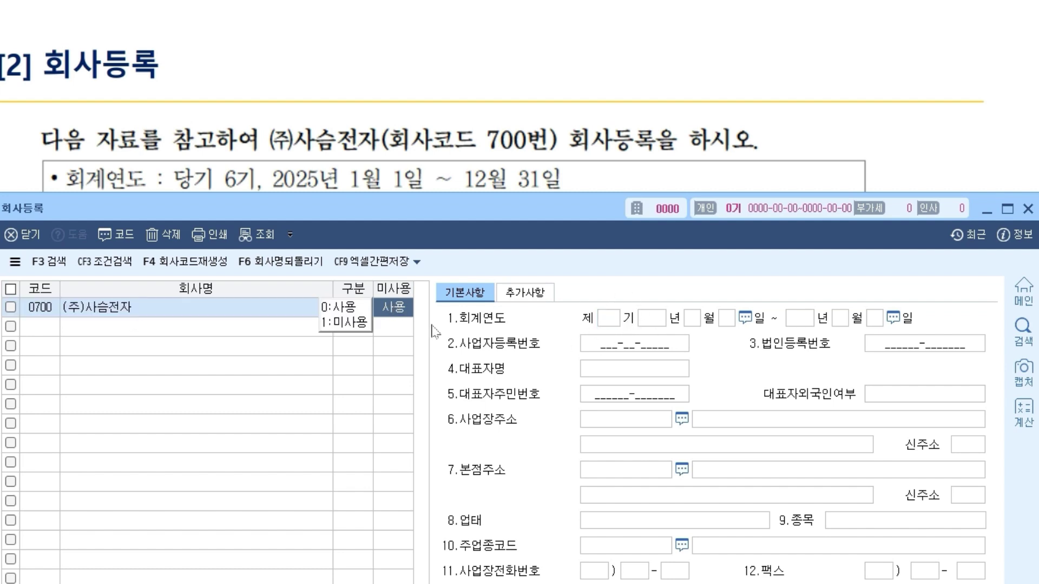
left_click(370, 307)
left_click(399, 313)
left_click(347, 323)
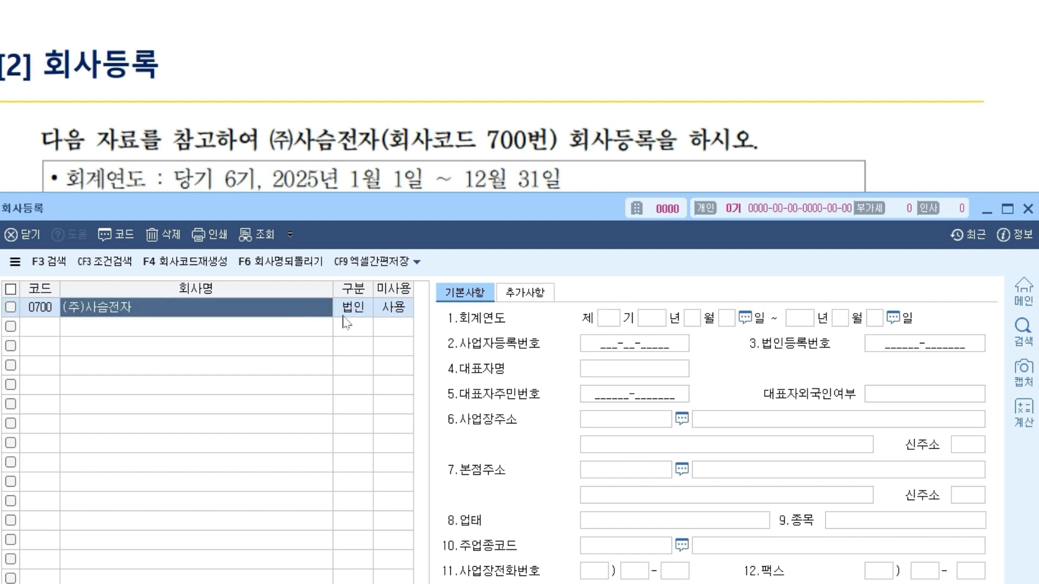
key("Return")
key("Return")
left_click(607, 319)
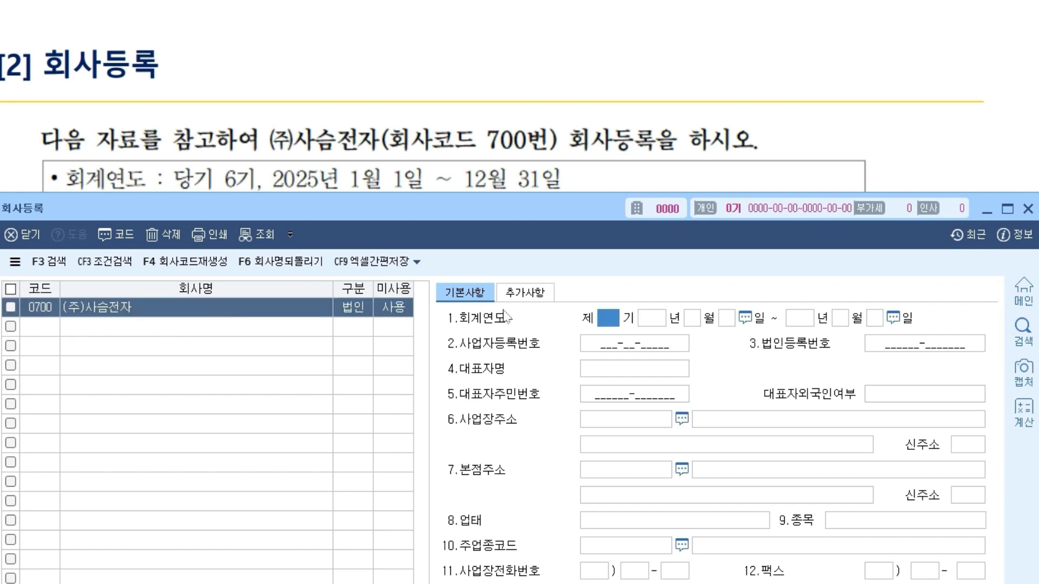
left_click(115, 311)
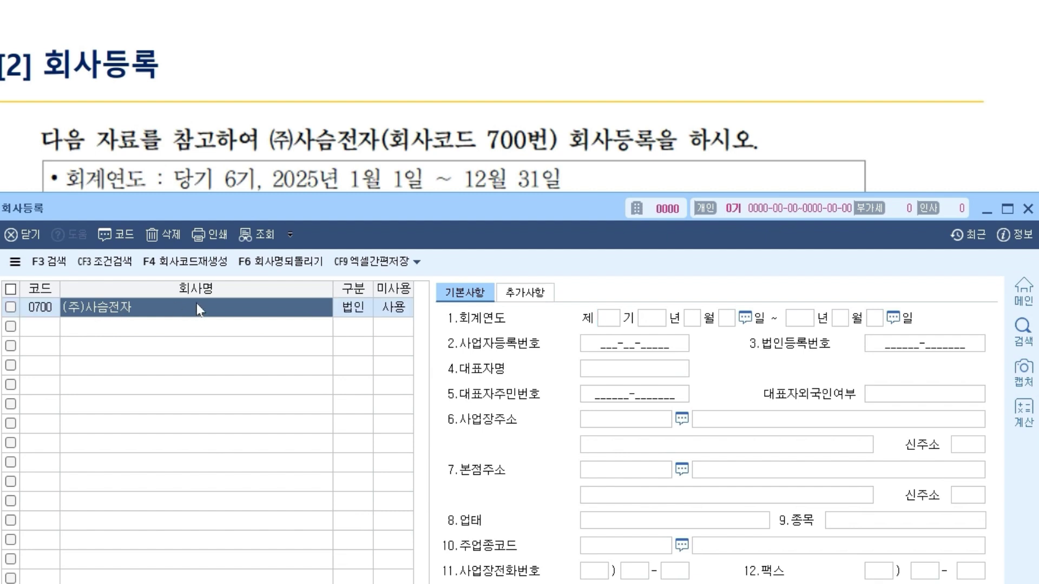
left_click(608, 319)
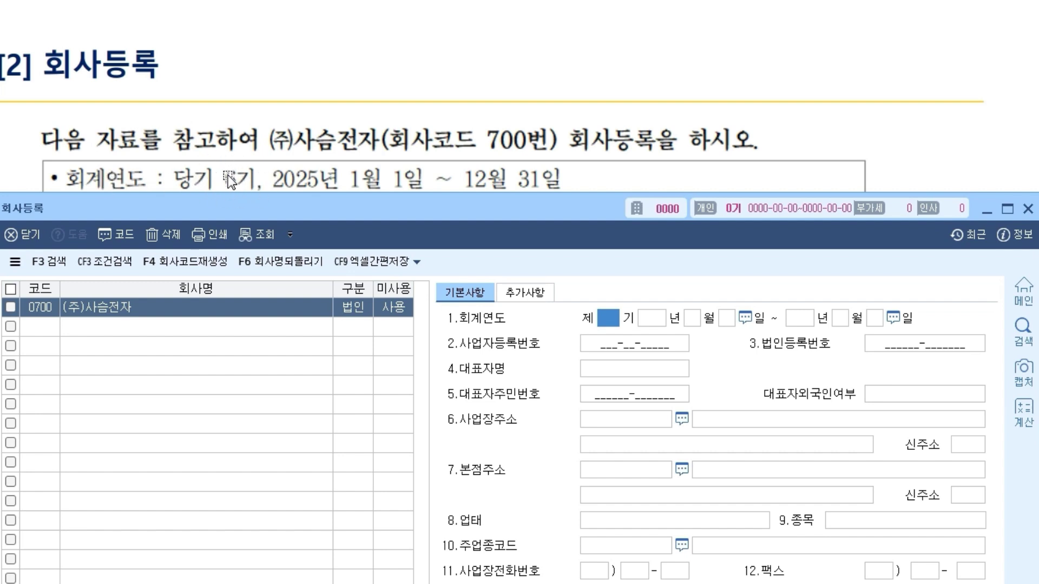
- Enter fiscal term 6 and annotate the sheet: 6기 is 2025, 2024 was the 5th term
type("6")
key("Return")
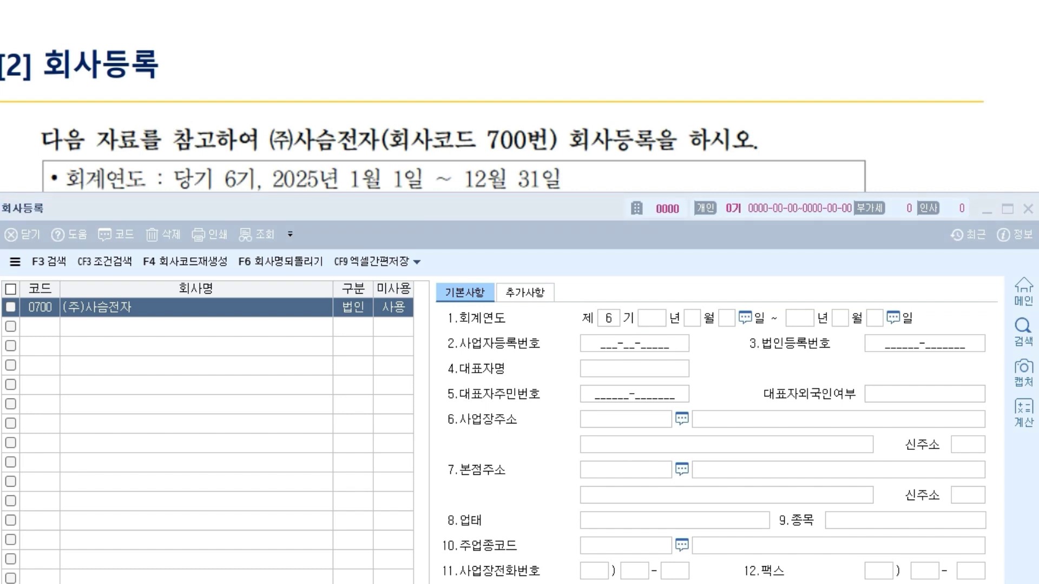
mouse_move(320, 189)
left_mouse_down()
mouse_move(280, 167)
mouse_move(331, 186)
left_mouse_up()
left_click_drag(210, 199, 282, 191)
mouse_move(262, 58)
left_mouse_down()
mouse_move(306, 43)
mouse_move(314, 61)
mouse_move(328, 57)
left_mouse_up()
left_click_drag(345, 38, 397, 16)
left_click_drag(383, 22, 378, 40)
mouse_move(530, 83)
left_mouse_down()
mouse_move(667, 22)
mouse_move(674, 63)
left_mouse_up()
mouse_move(335, 198)
left_mouse_down()
mouse_move(351, 157)
mouse_move(341, 201)
left_mouse_up()
left_click_drag(281, 157, 108, 99)
mouse_move(318, 157)
left_mouse_down()
mouse_move(493, 97)
mouse_move(492, 125)
left_mouse_up()
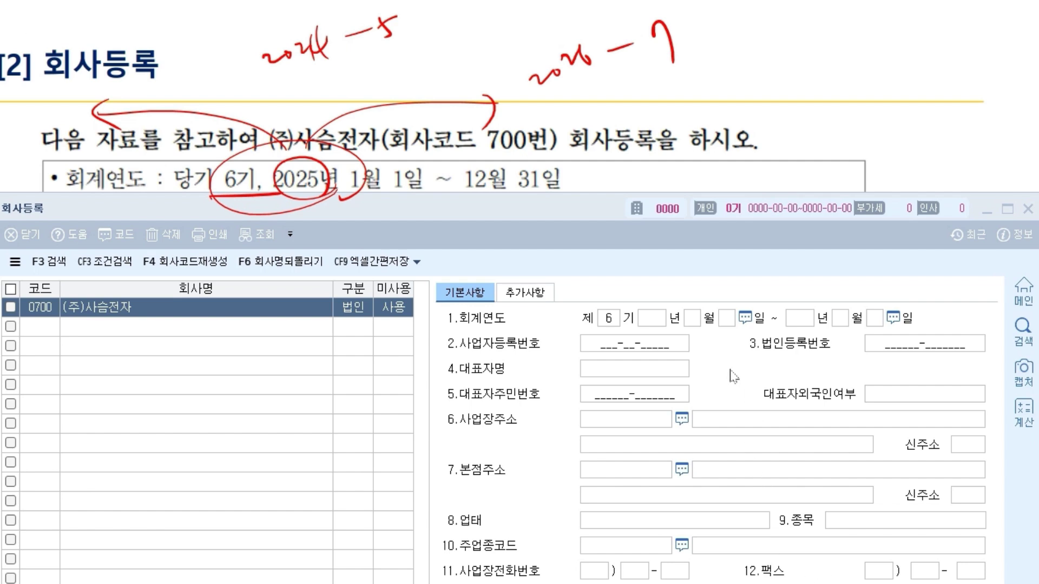
- Enter start date 2025-01-01 so the end date fills as 2025-12-31, then clear the notes
left_click(662, 319)
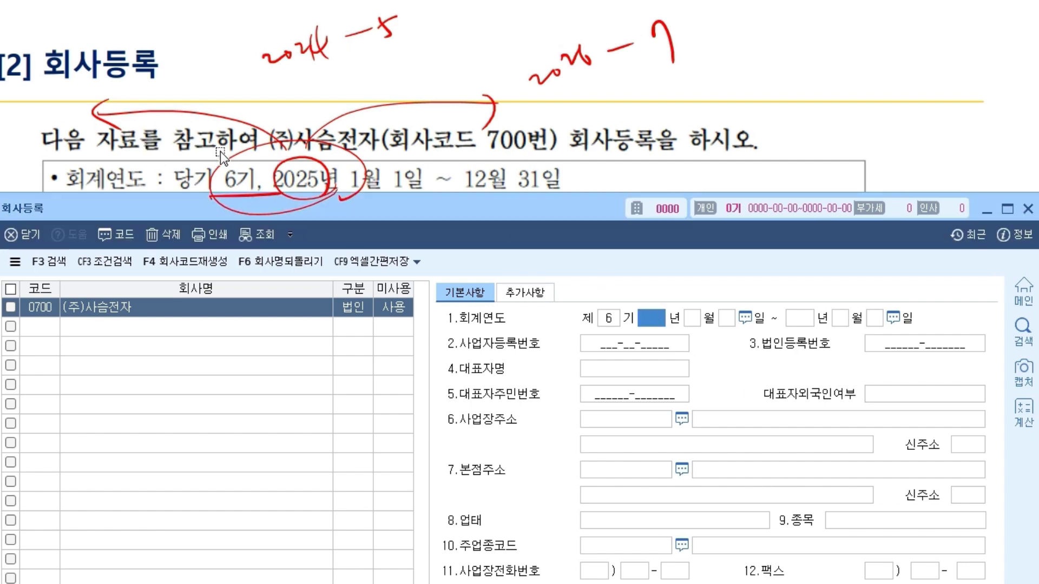
type("2025")
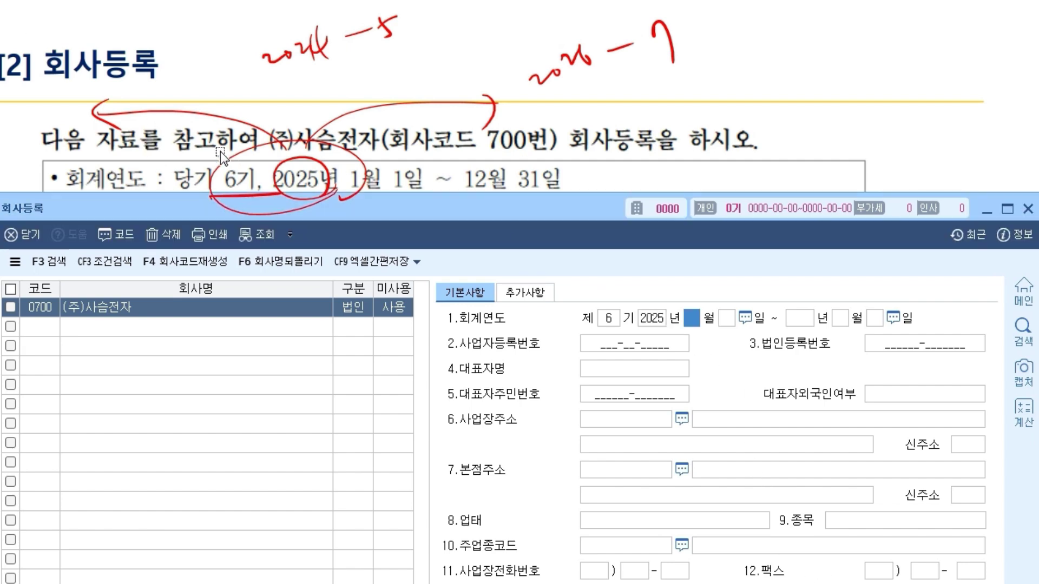
type("1")
key("Return")
type("1")
key("Return")
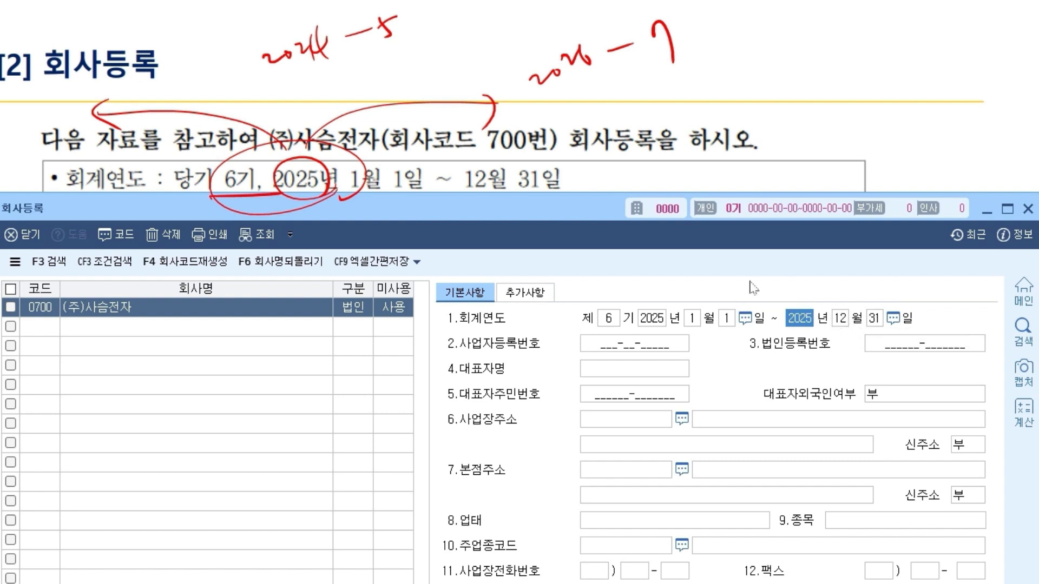
key("Escape")
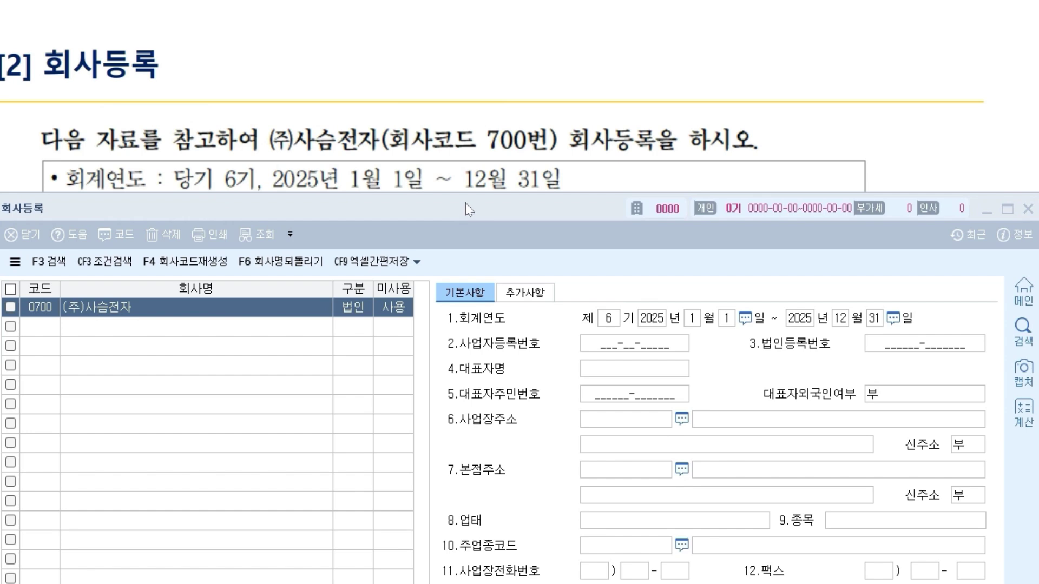
left_click_drag(464, 209, 462, 250)
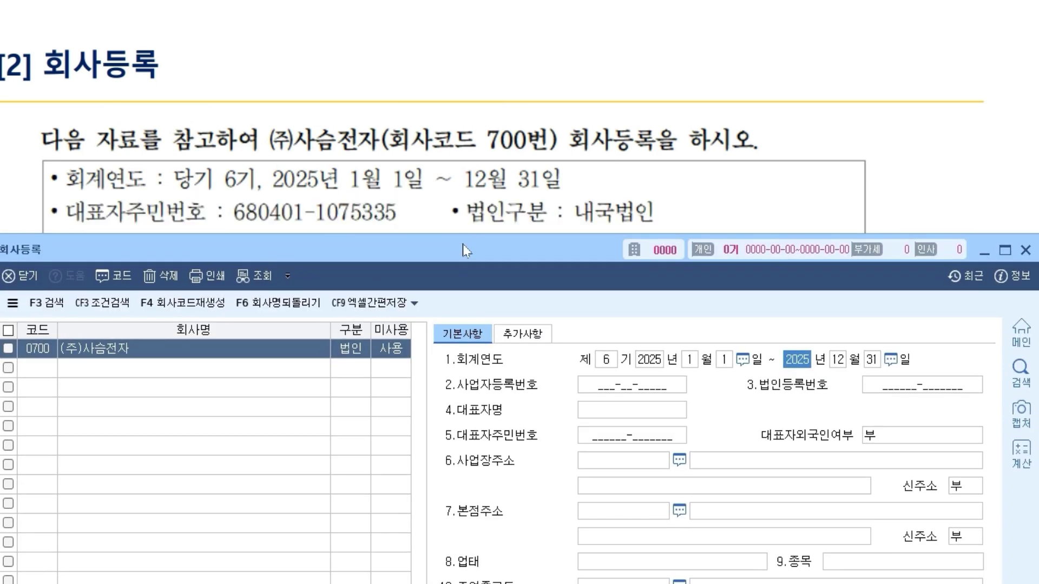
left_click(644, 388)
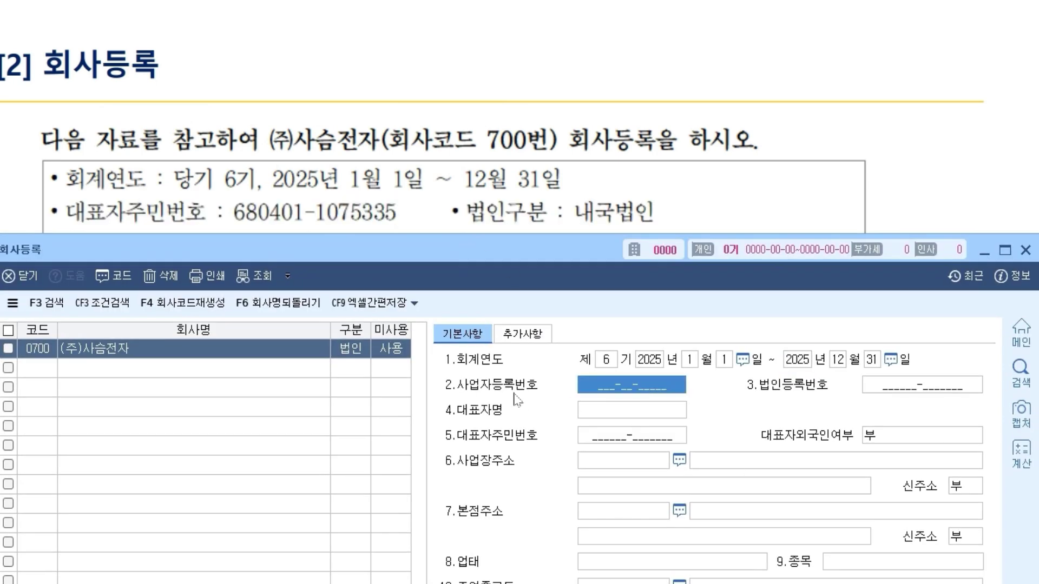
left_click_drag(435, 251, 462, 317)
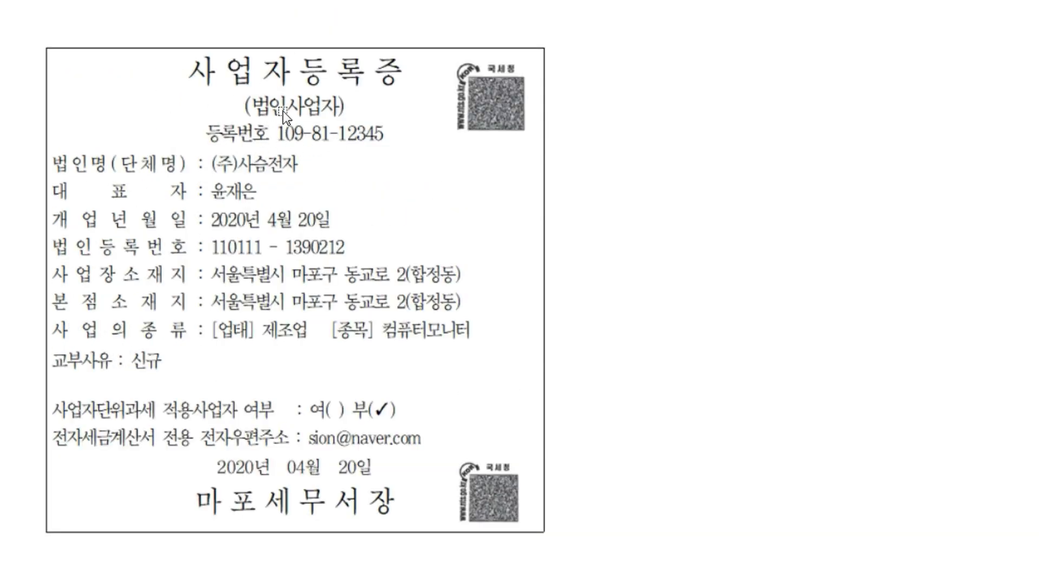
key("alt+Tab")
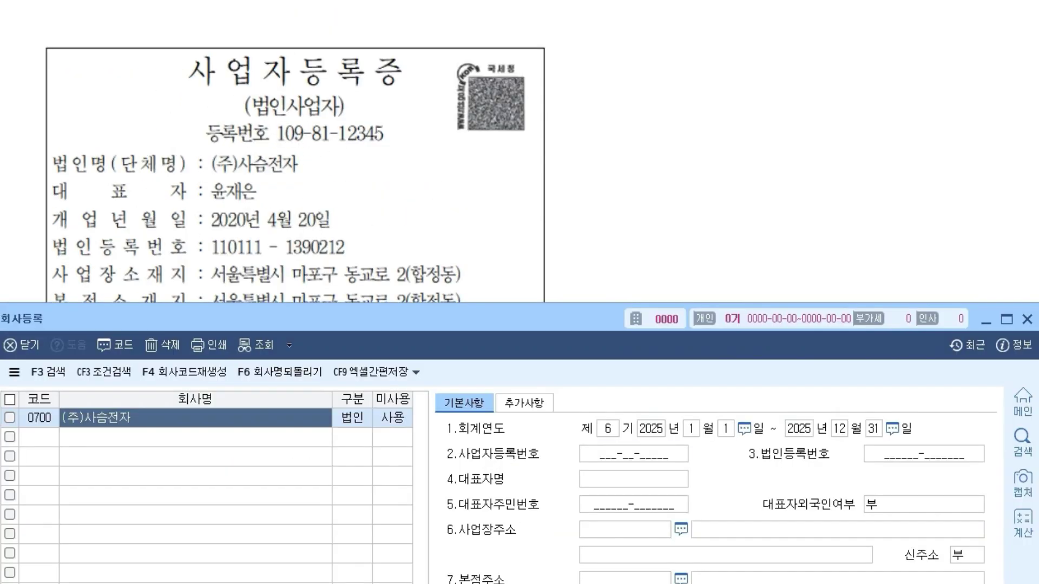
left_click_drag(433, 326, 432, 174)
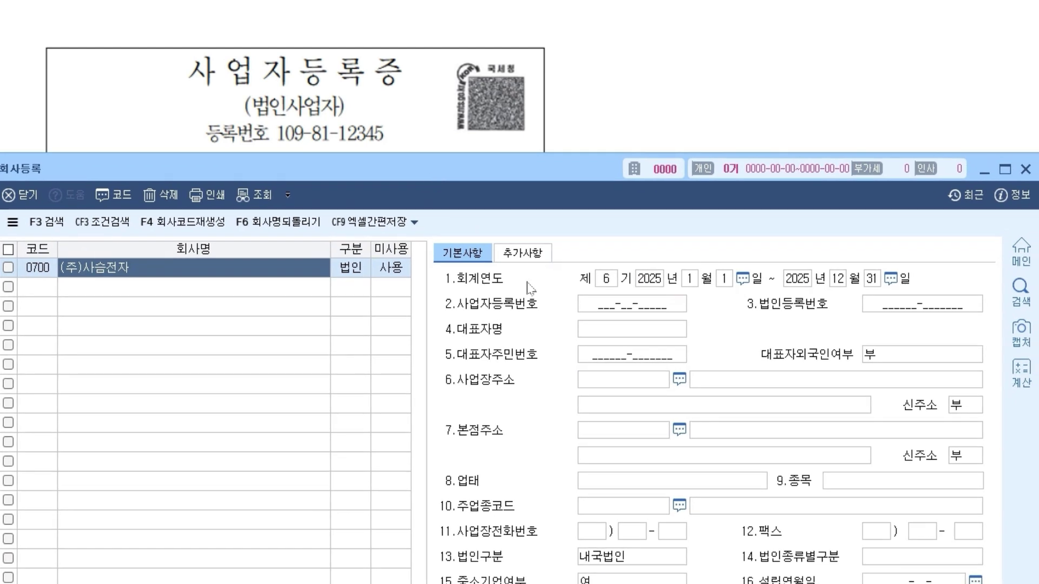
left_click(601, 305)
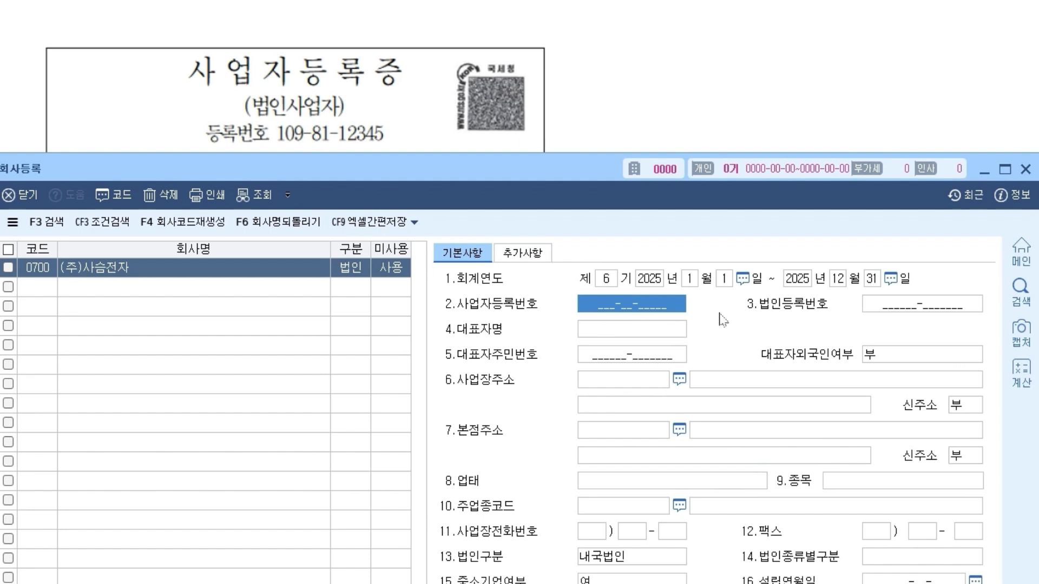
type("109-")
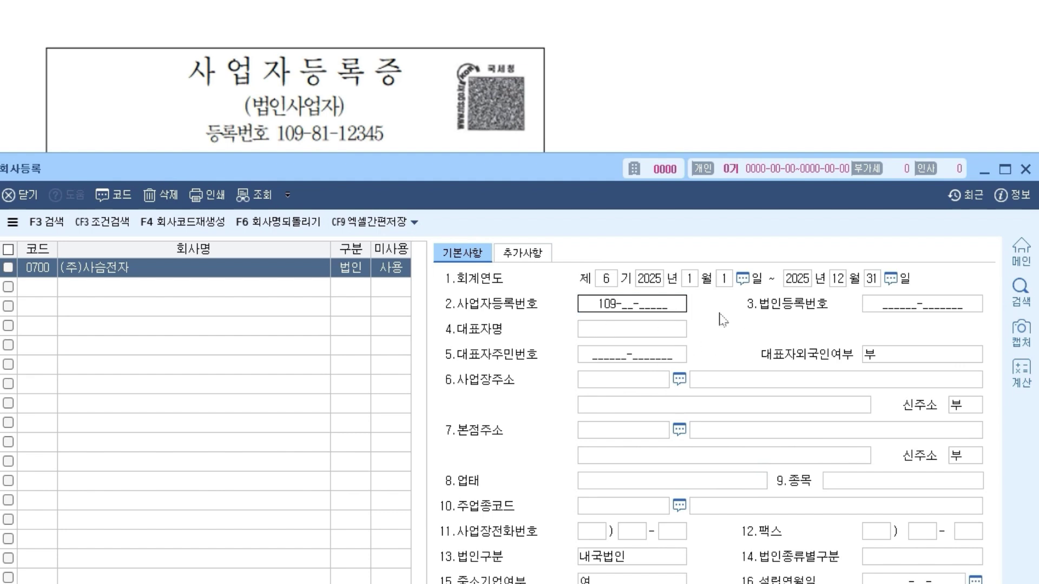
type("81-")
type("12345")
key("Return")
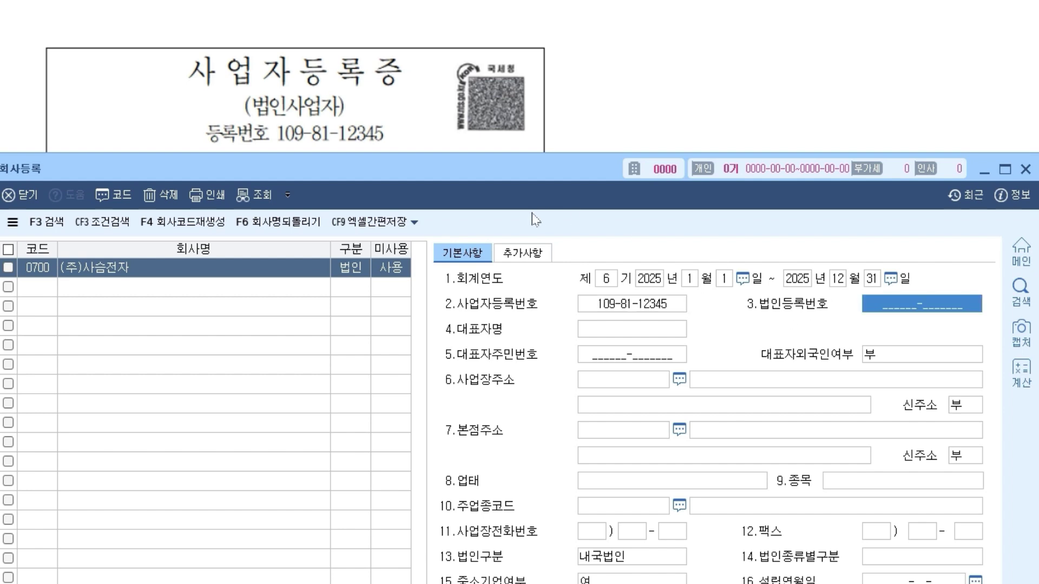
left_click_drag(540, 165, 534, 274)
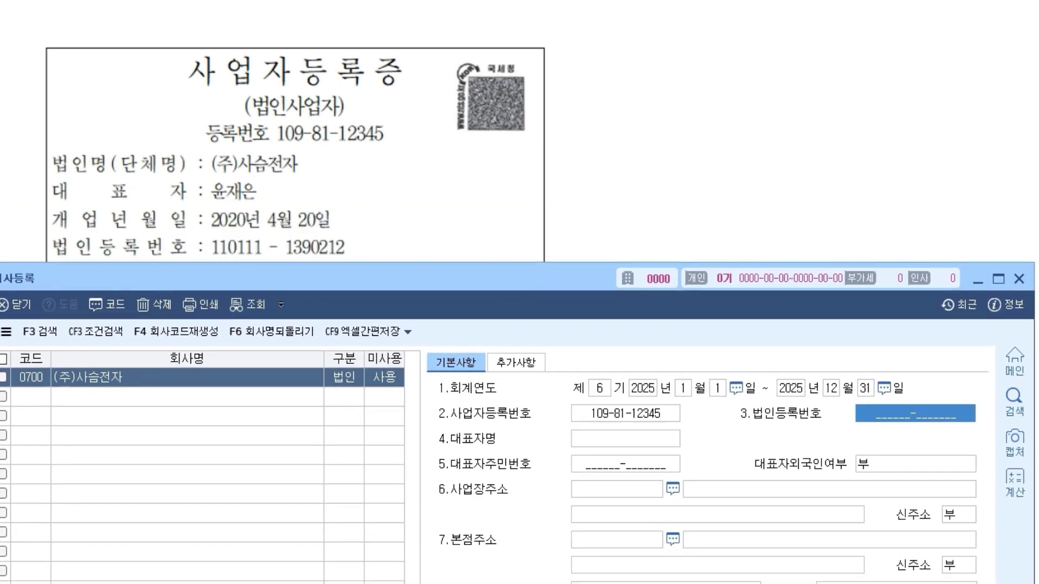
key("Return")
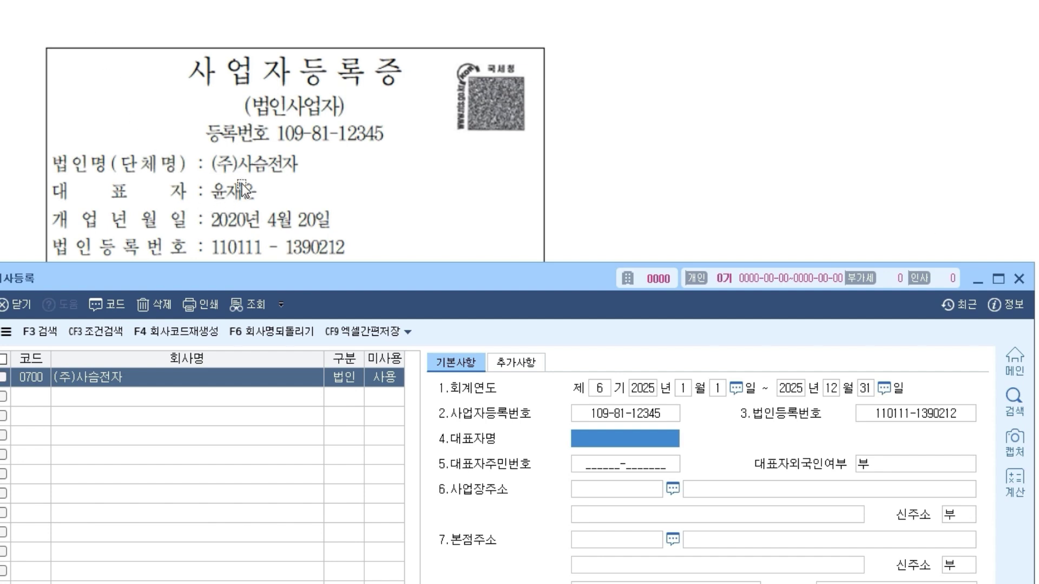
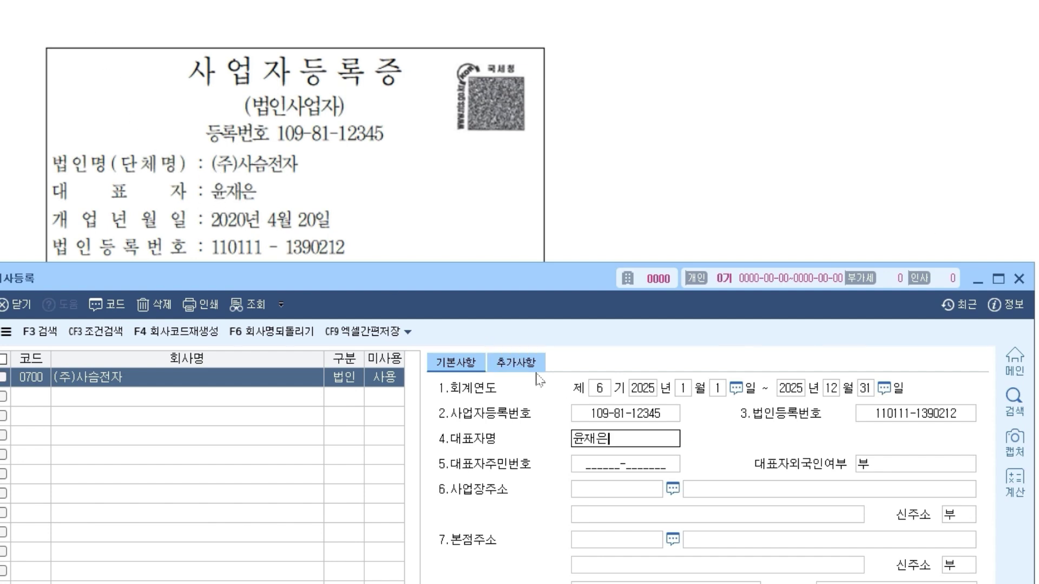
key("Return")
left_click_drag(245, 277, 256, 356)
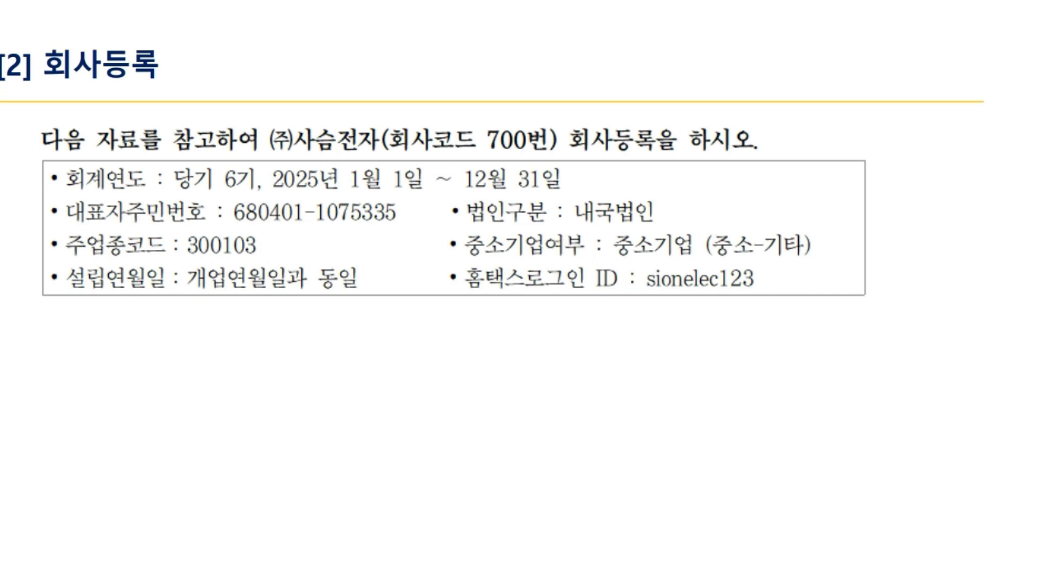
- Enter the representative's resident registration number and keep 대표자외국인여부 at 0.부
left_click_drag(251, 342, 255, 215)
left_click(662, 434)
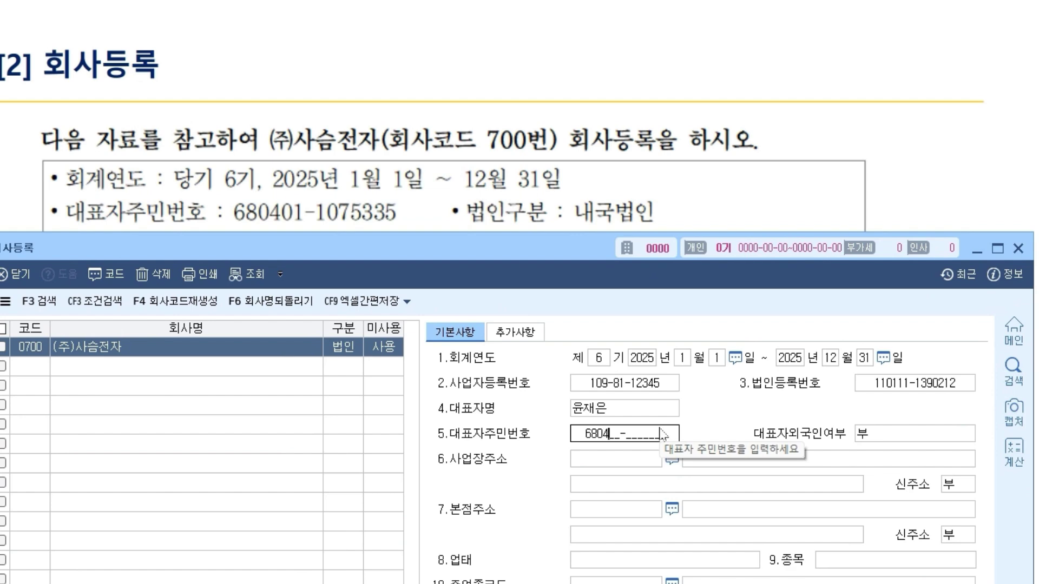
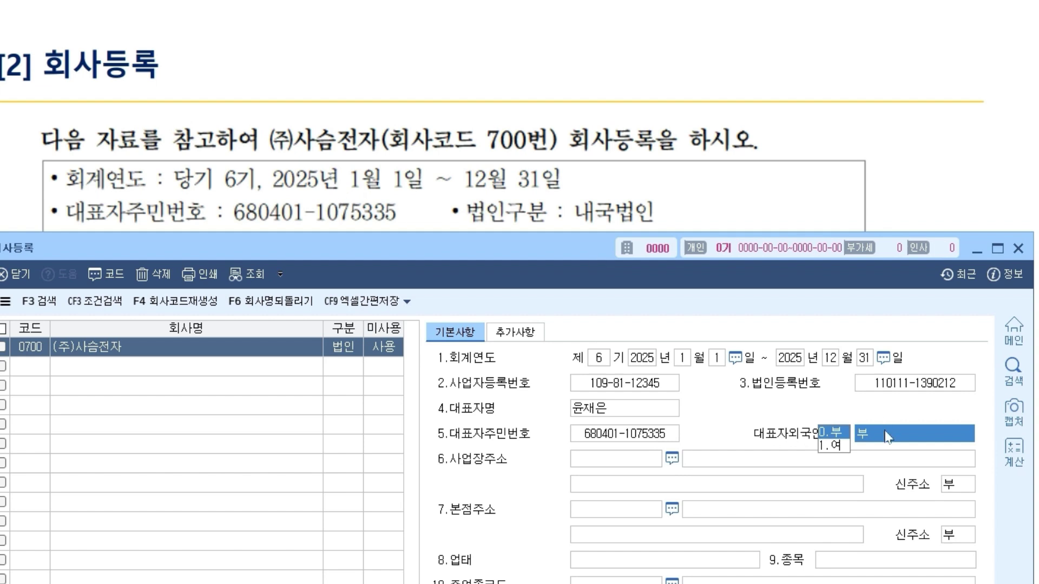
left_click(827, 433)
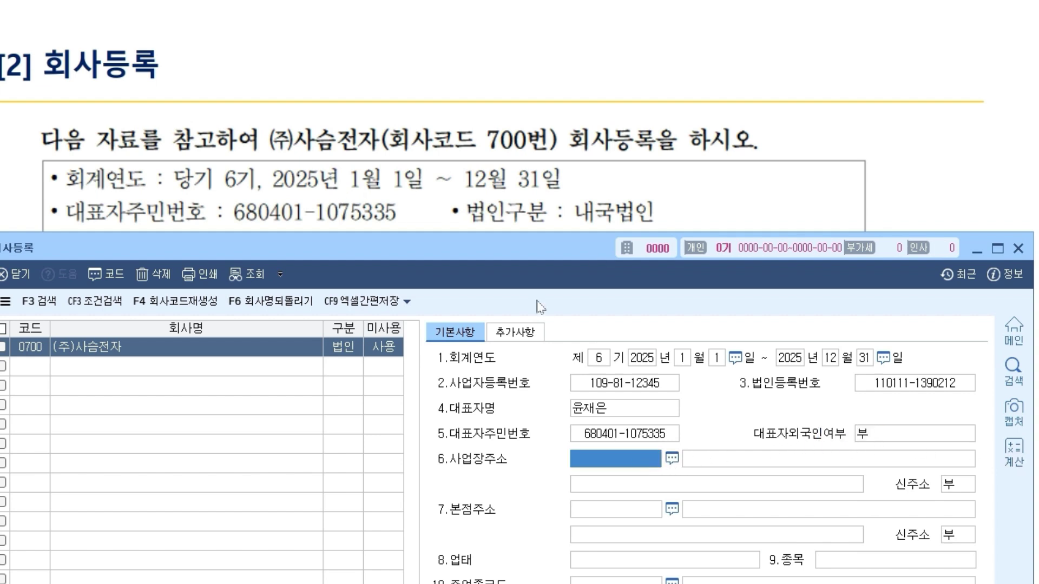
left_click(173, 190)
scroll(154, 262, "down", 1)
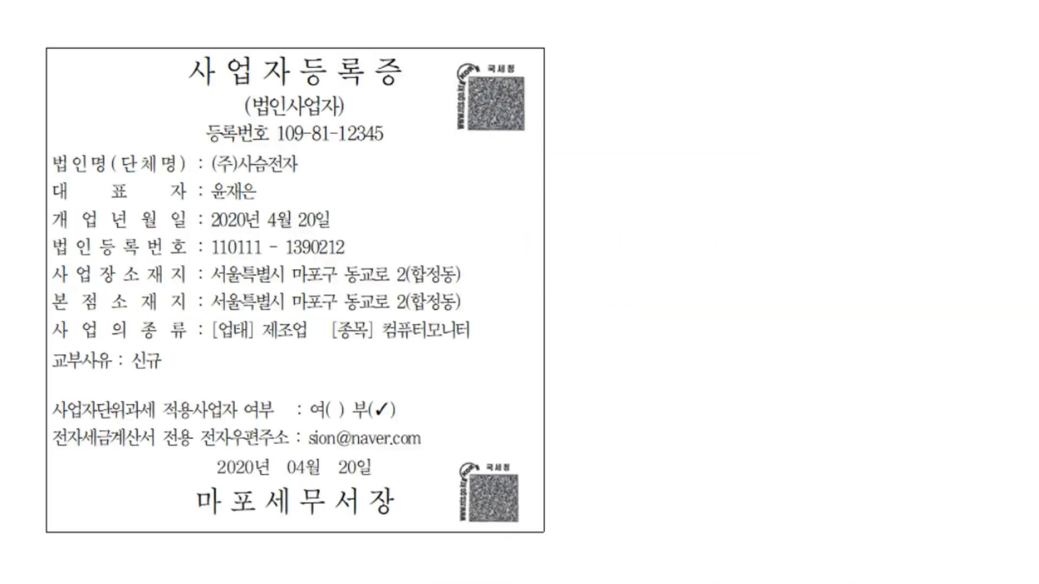
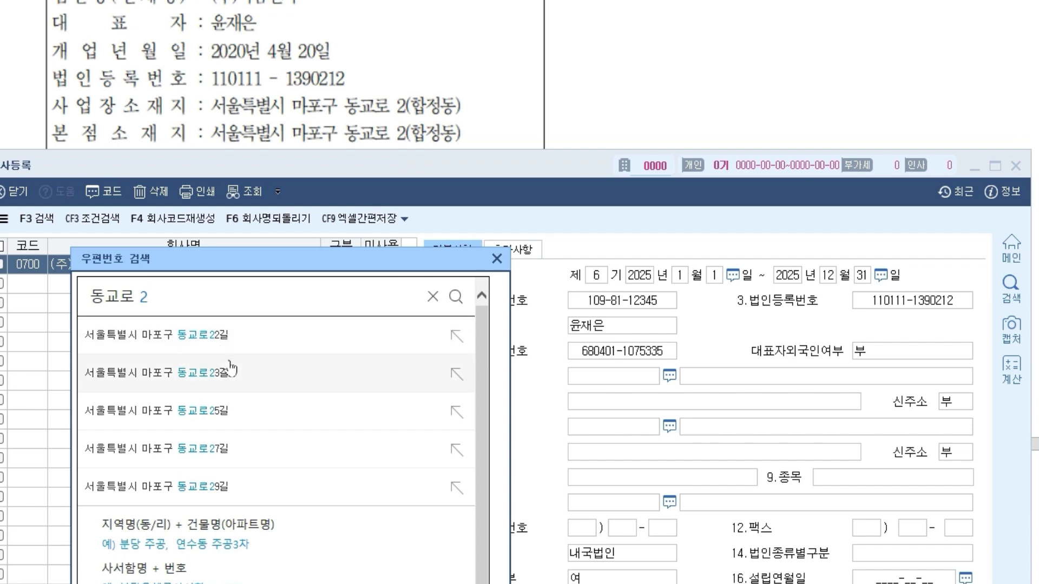
- Revisit the 동교로 2 postcode suggestions and recentre the postcode search window
scroll(228, 360, "down", 1)
scroll(294, 455, "up", 1)
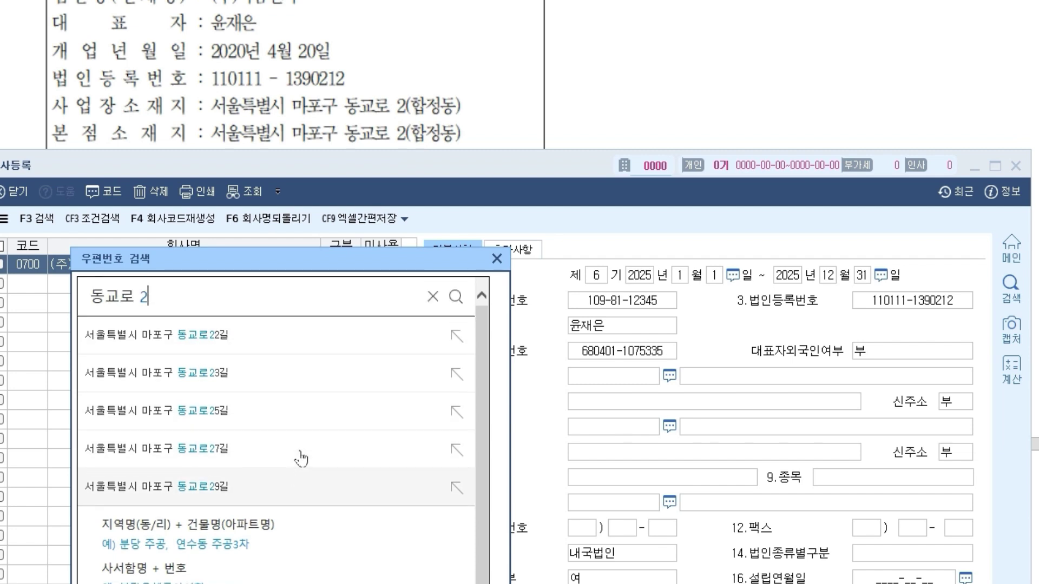
left_click_drag(482, 392, 485, 363)
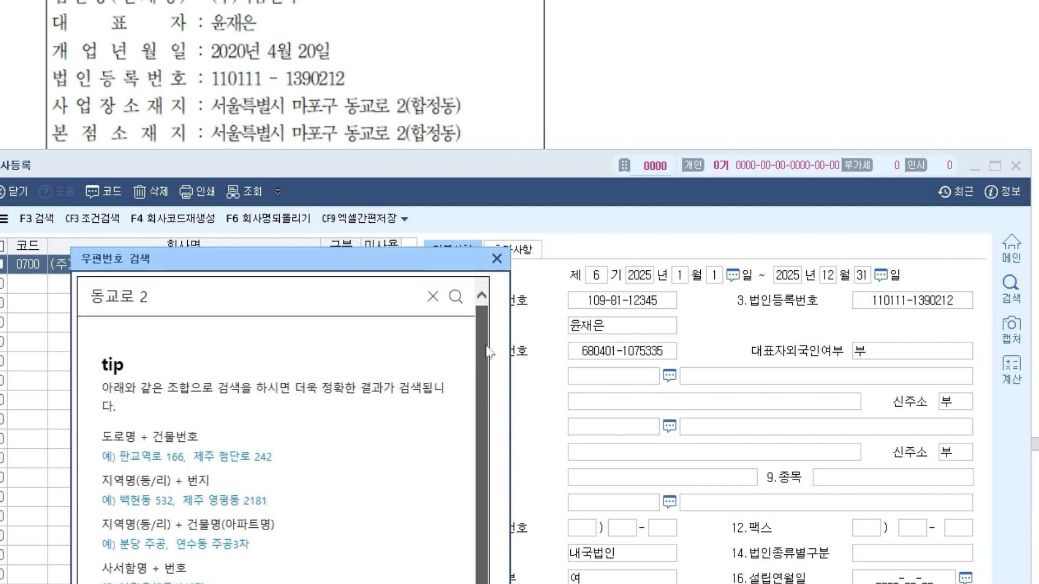
left_click_drag(490, 401, 258, 491)
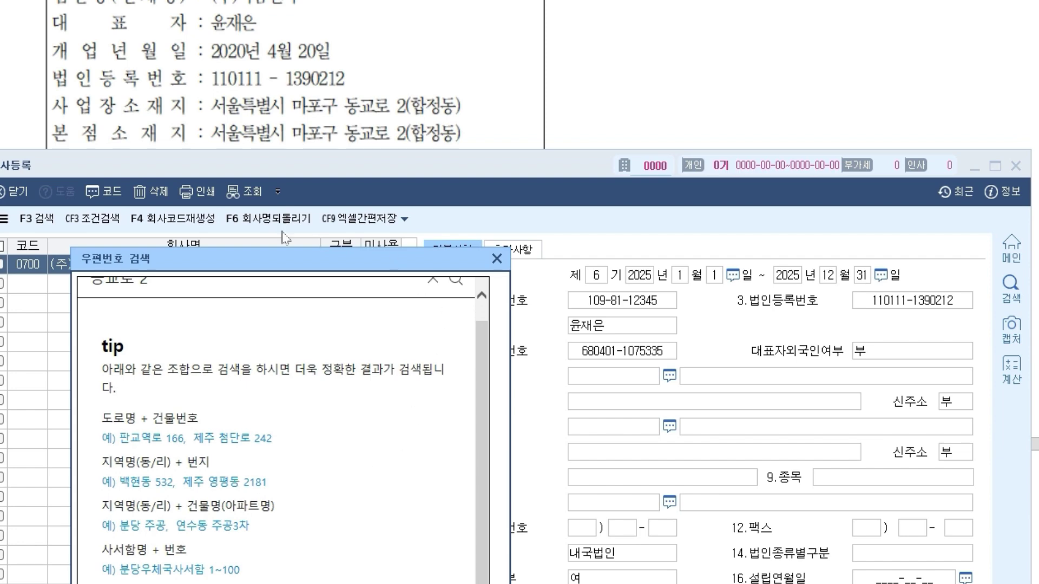
left_click(220, 288)
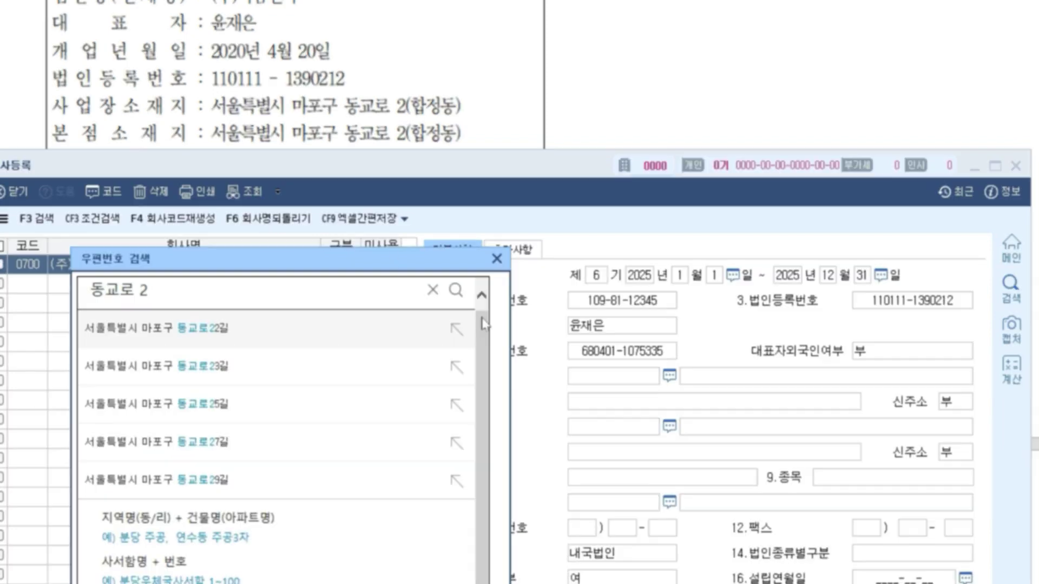
left_click_drag(483, 329, 483, 322)
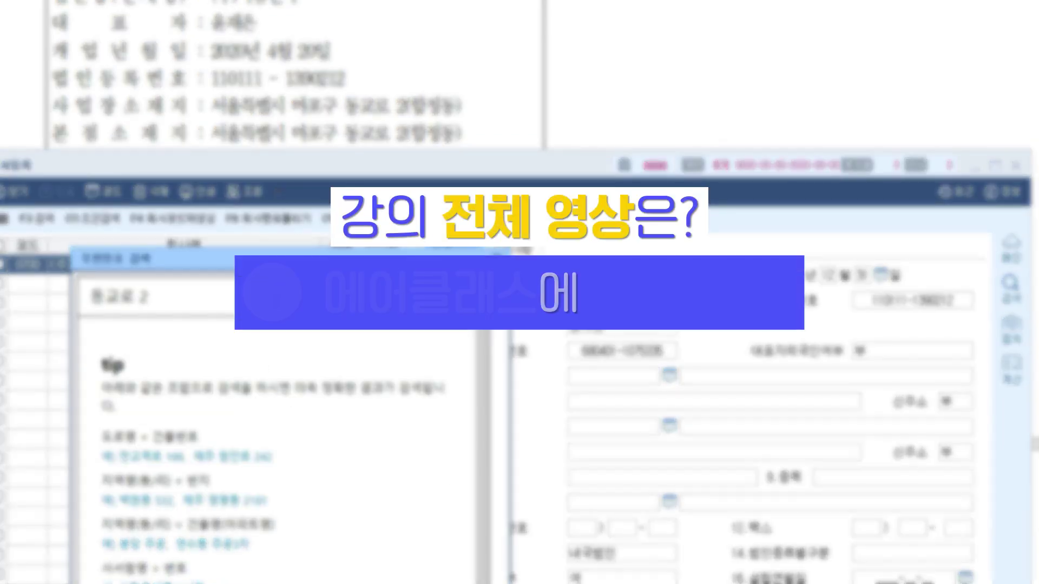
left_click(497, 259)
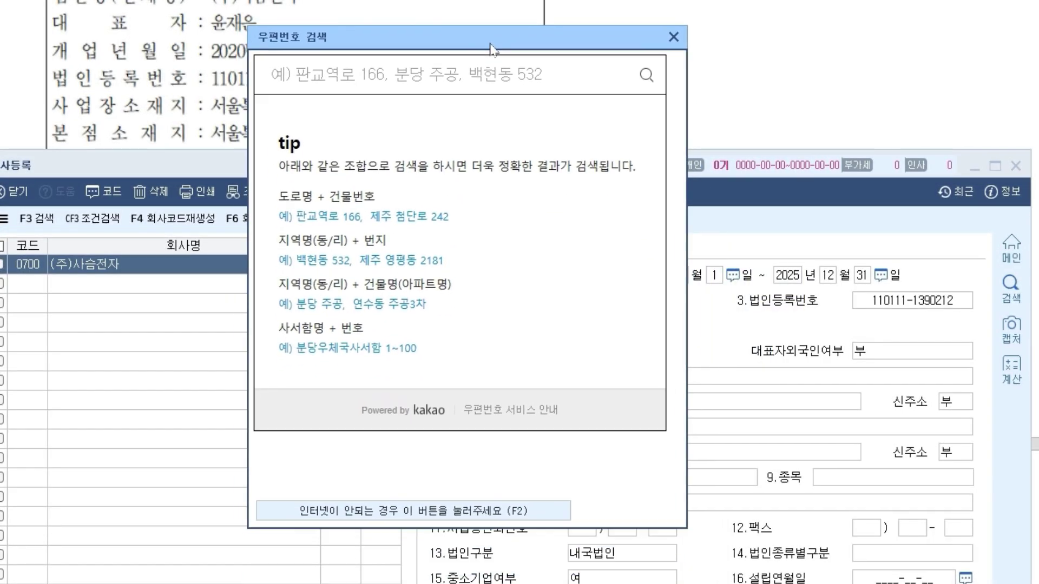
left_click_drag(491, 49, 580, 134)
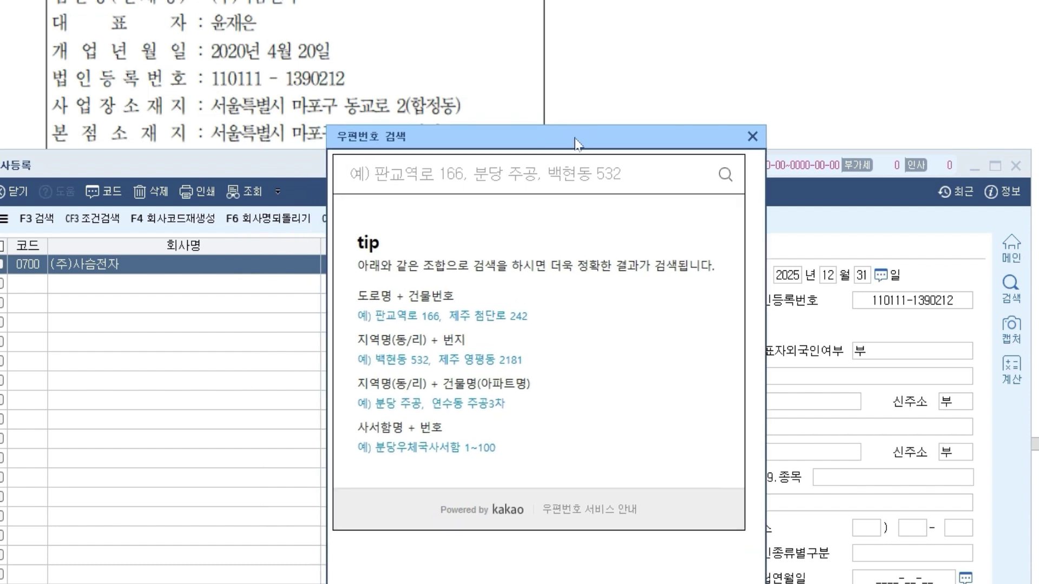
- Type the postcode search text 마포구 동교로, correcting the typos along the way
type("도교")
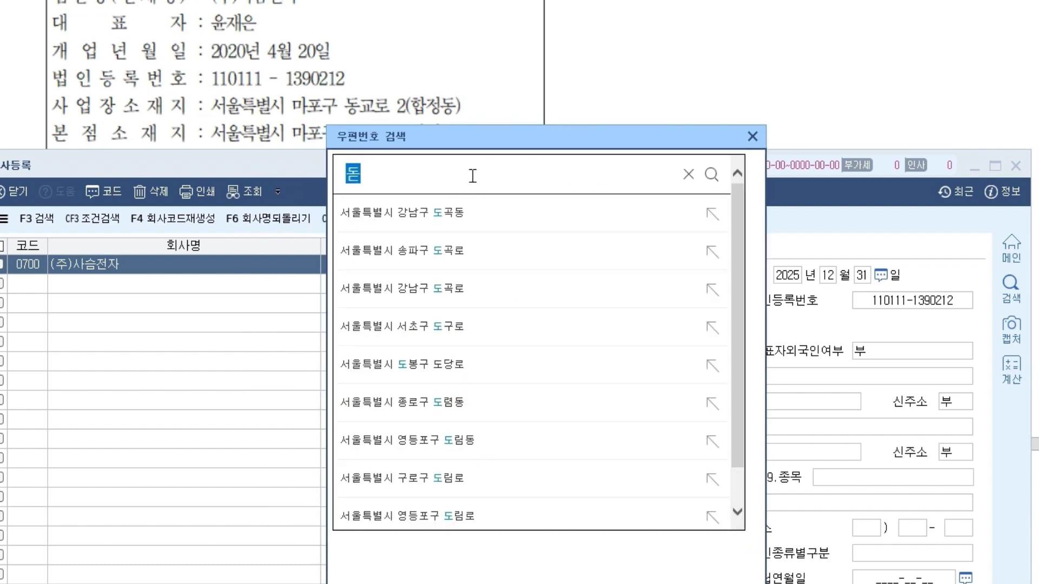
key("BackSpace")
key("BackSpace")
key("BackSpace")
type("ㄷㅗㅇ교")
key("BackSpace")
key("BackSpace")
key("BackSpace")
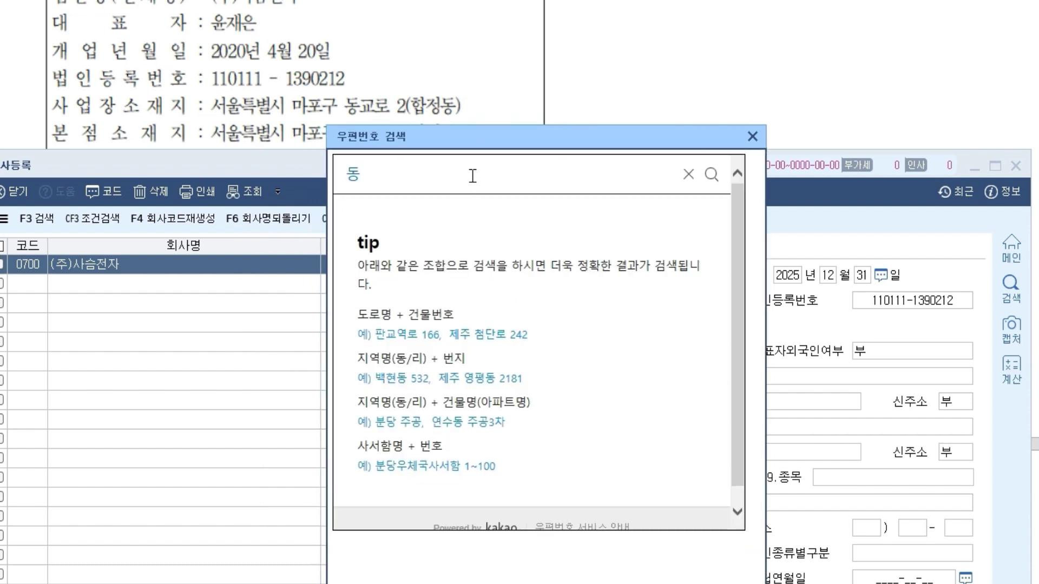
type("마로")
key("BackSpace")
key("BackSpace")
type("포구")
key("BackSpace")
key("BackSpace")
key("BackSpace")
type("포구 동ㄹ")
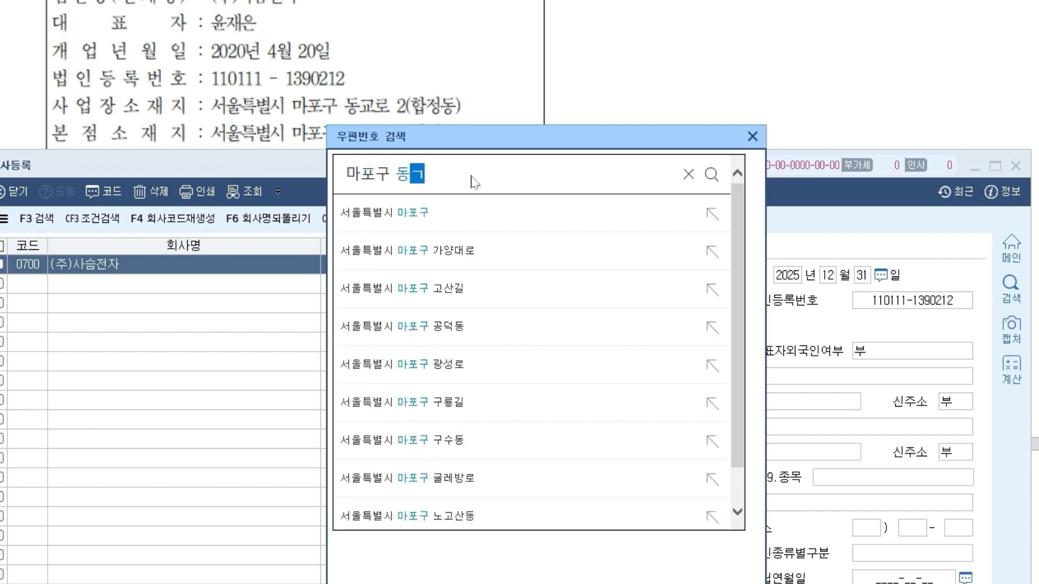
type("ㅛ로")
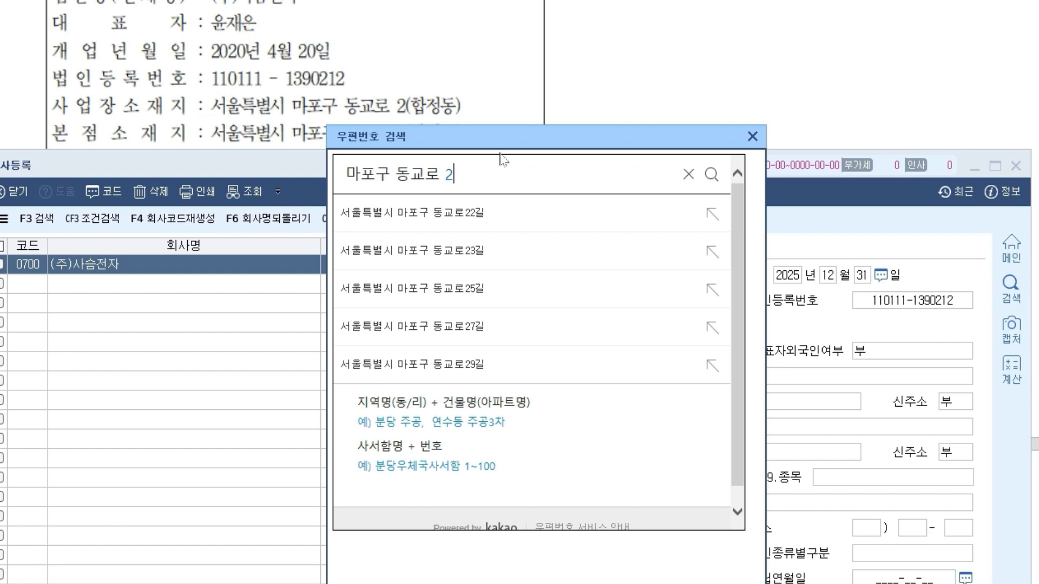
left_click_drag(741, 454, 744, 518)
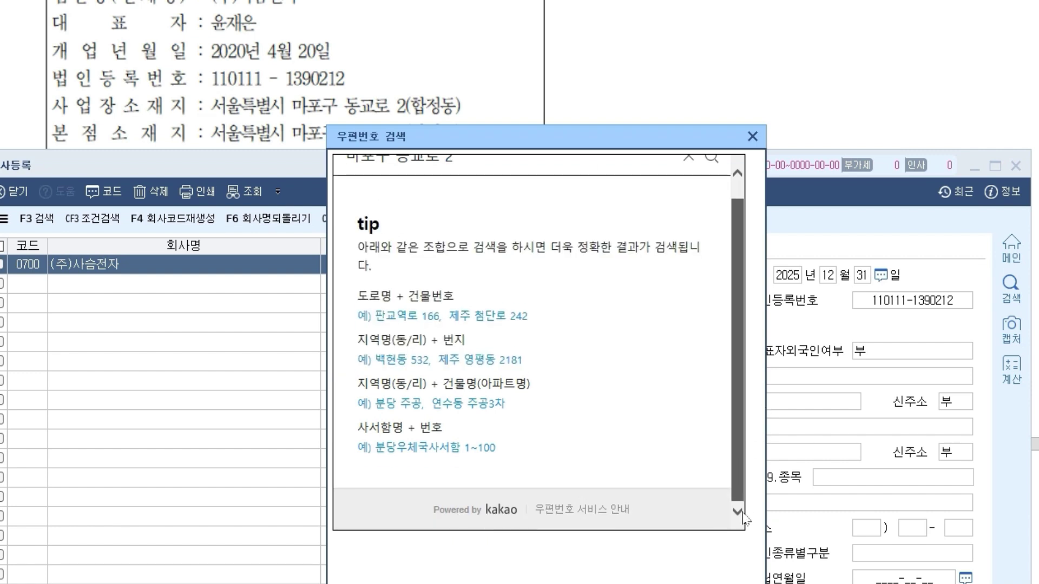
scroll(745, 520, "up", 1)
left_click(566, 172)
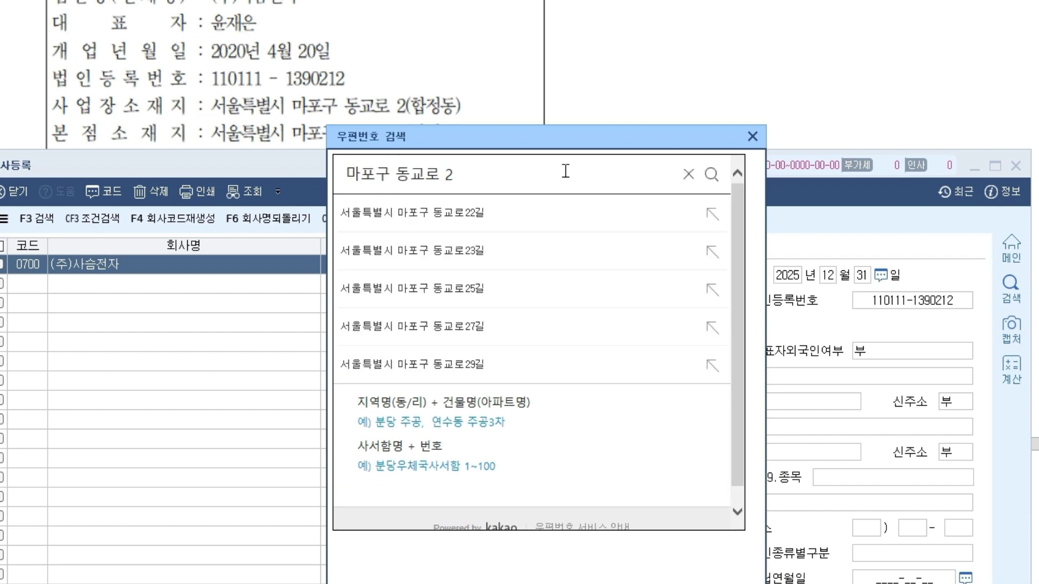
left_click(711, 174)
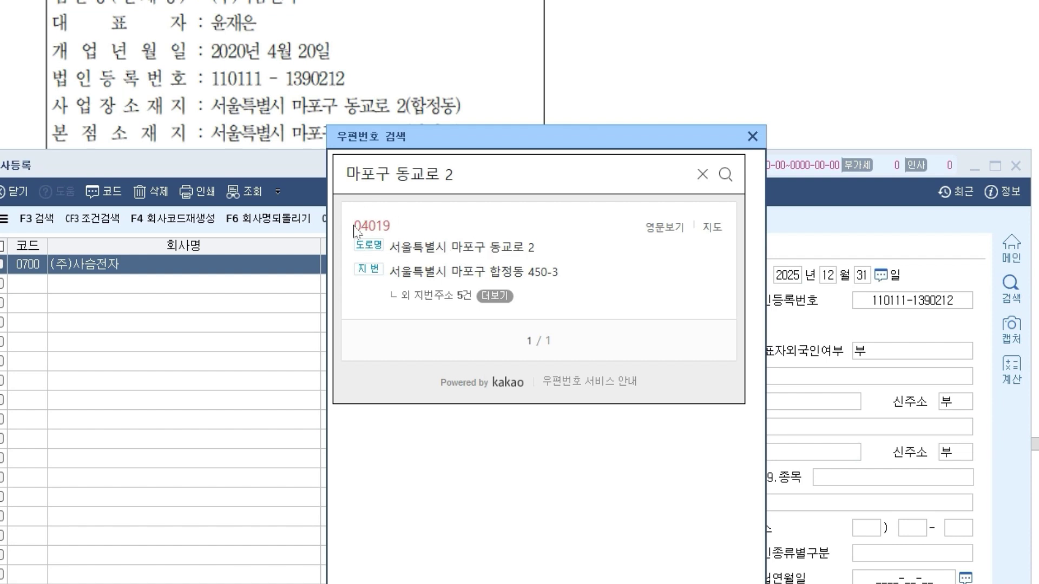
left_click(480, 248)
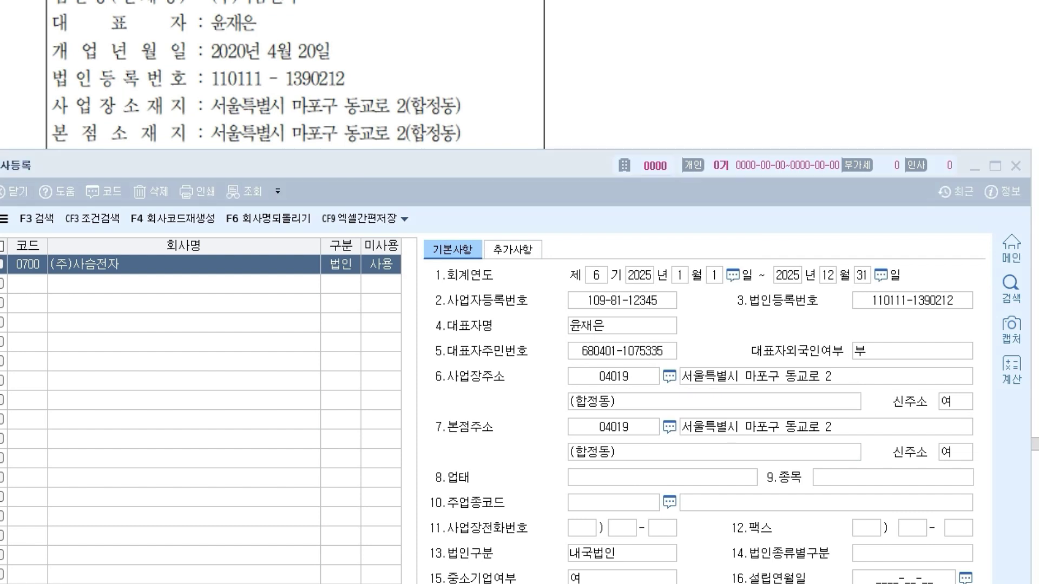
- Pen-mark the certificate addresses and both 04019 address fields, then clear the ink
left_click_drag(211, 114, 470, 115)
left_click_drag(207, 140, 489, 155)
left_click_drag(643, 382, 634, 390)
left_click_drag(434, 388, 522, 385)
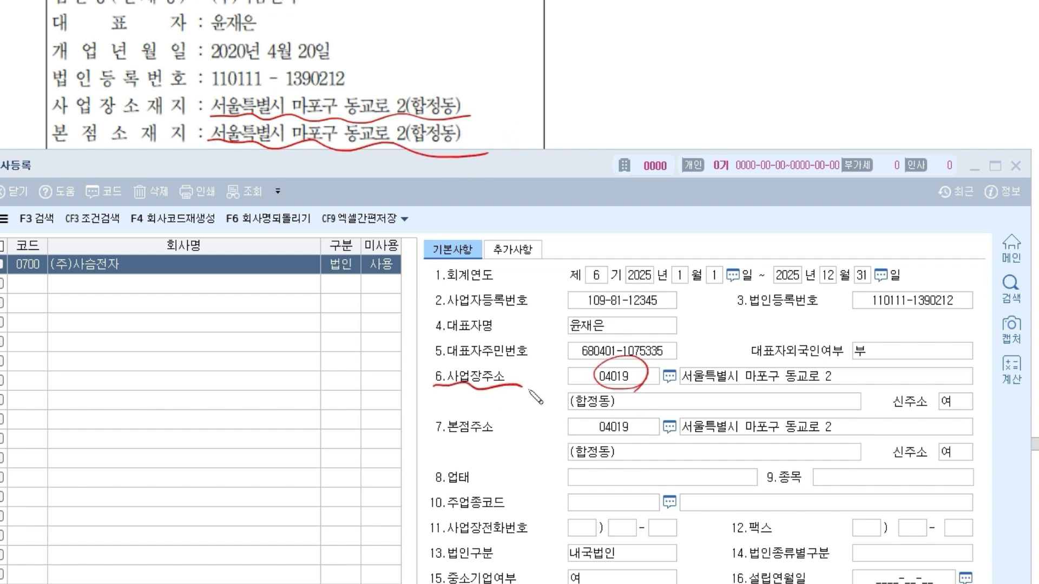
left_click_drag(434, 441, 522, 434)
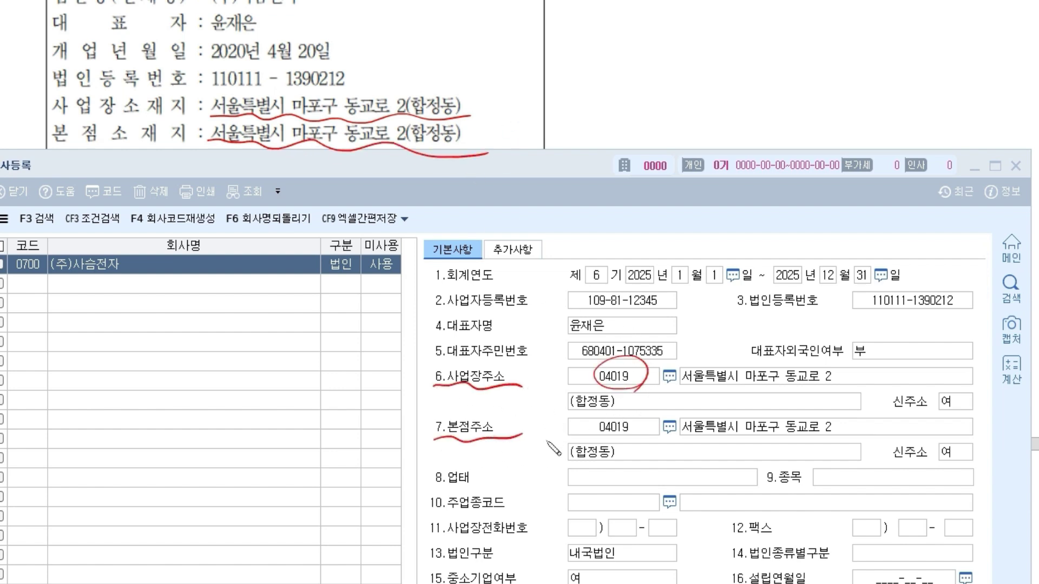
mouse_move(472, 379)
left_mouse_down()
mouse_move(472, 416)
mouse_move(484, 403)
left_mouse_up()
left_click_drag(639, 416, 652, 441)
left_click_drag(661, 393, 792, 393)
mouse_move(683, 439)
left_mouse_down()
mouse_move(663, 442)
mouse_move(776, 436)
mouse_move(792, 460)
mouse_move(790, 448)
left_mouse_up()
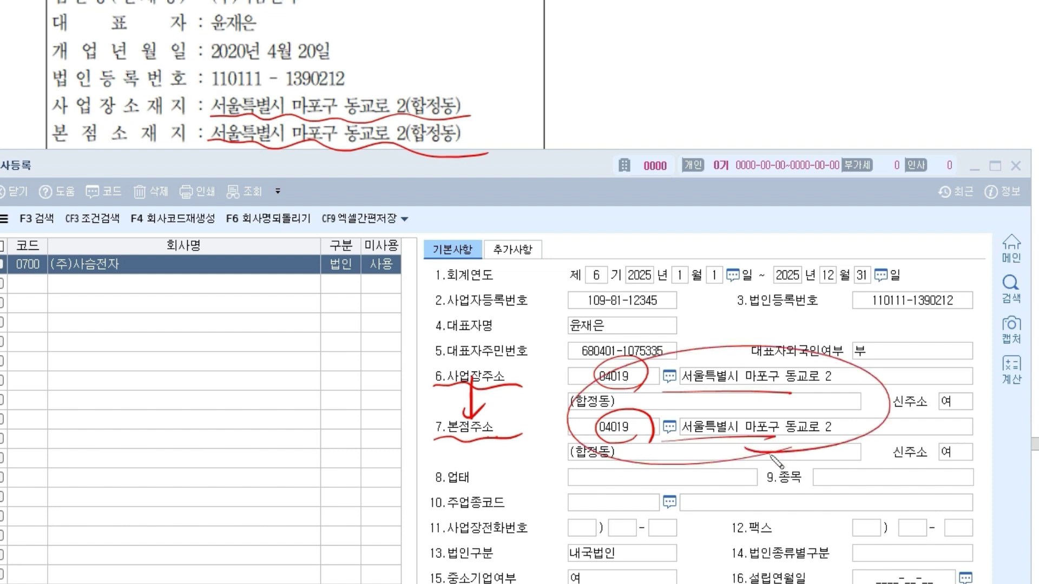
key("e")
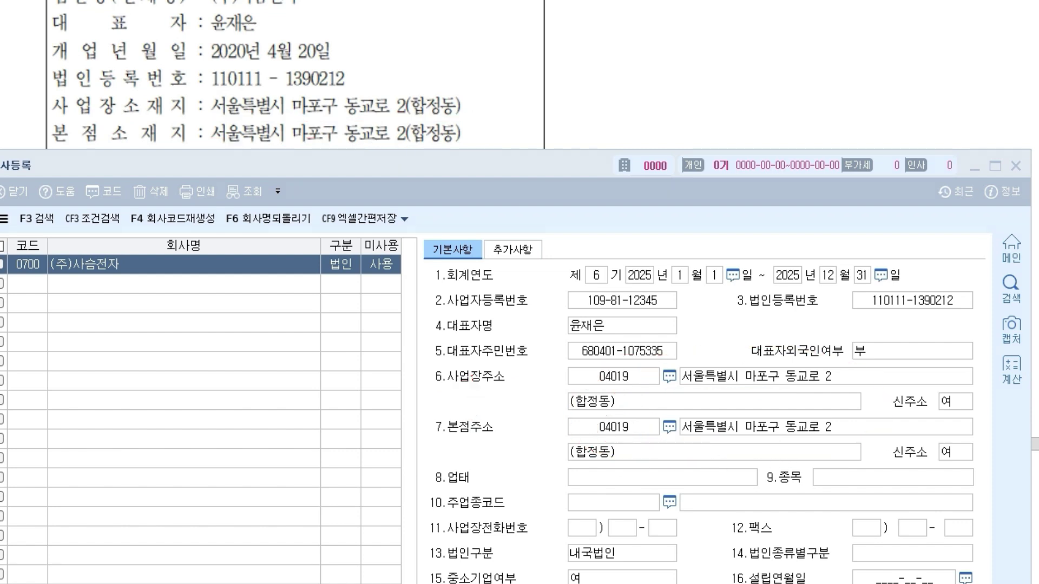
- Raise the 회사등록 window to the top to reveal dong code and tax office fields
scroll(287, 114, "down", 5)
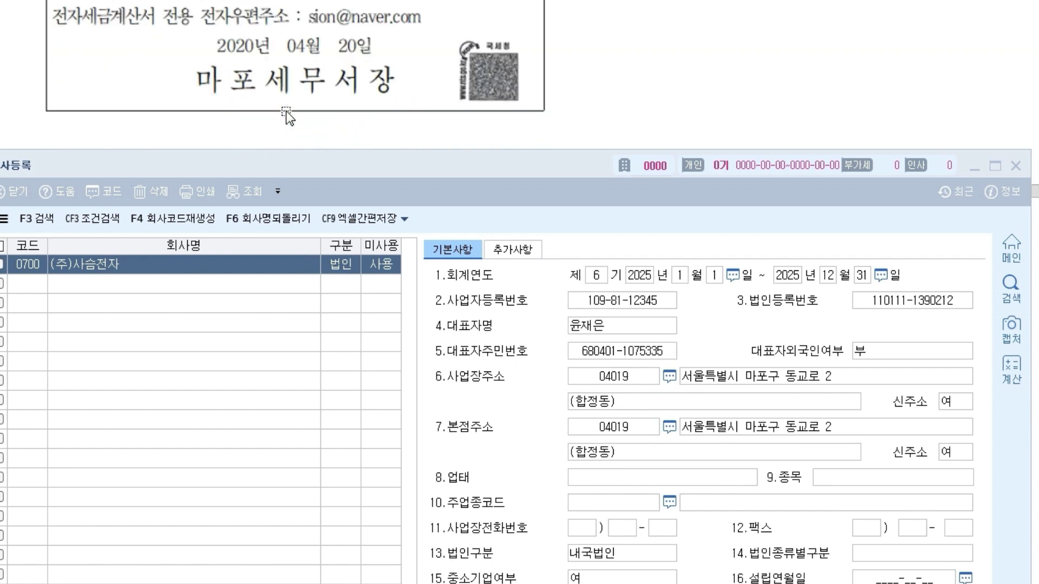
left_click_drag(313, 166, 312, 120)
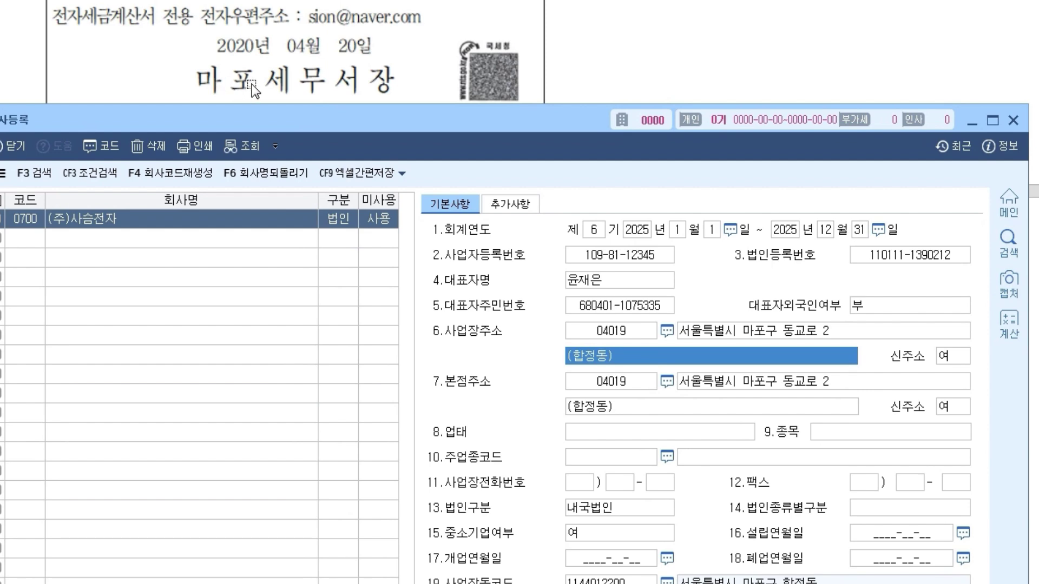
left_click_drag(280, 118, 296, 8)
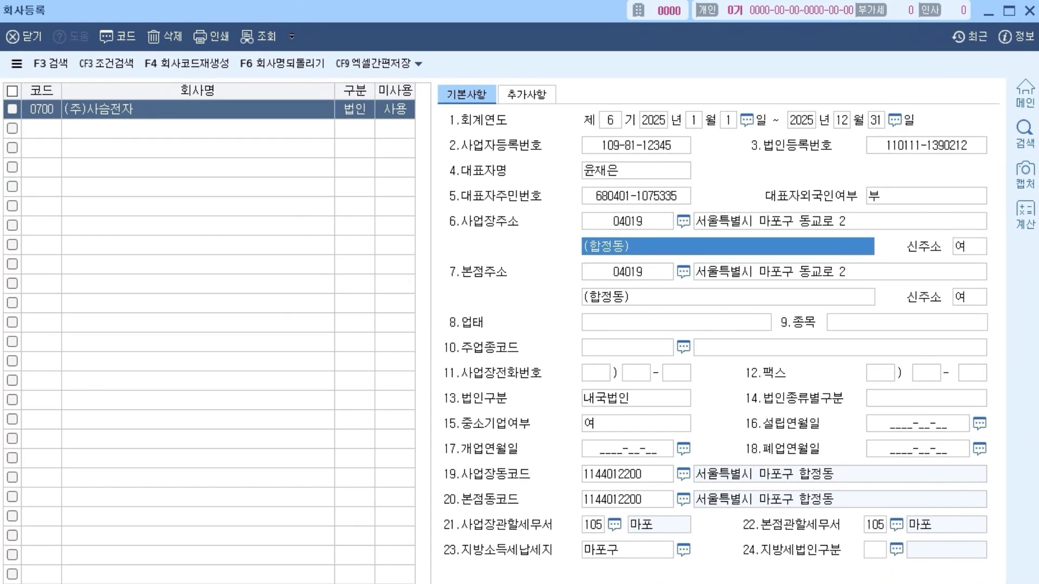
- Mark the 04019 postcodes, 동코드 and tax office fields on the form, then clear the marks
left_click(593, 529)
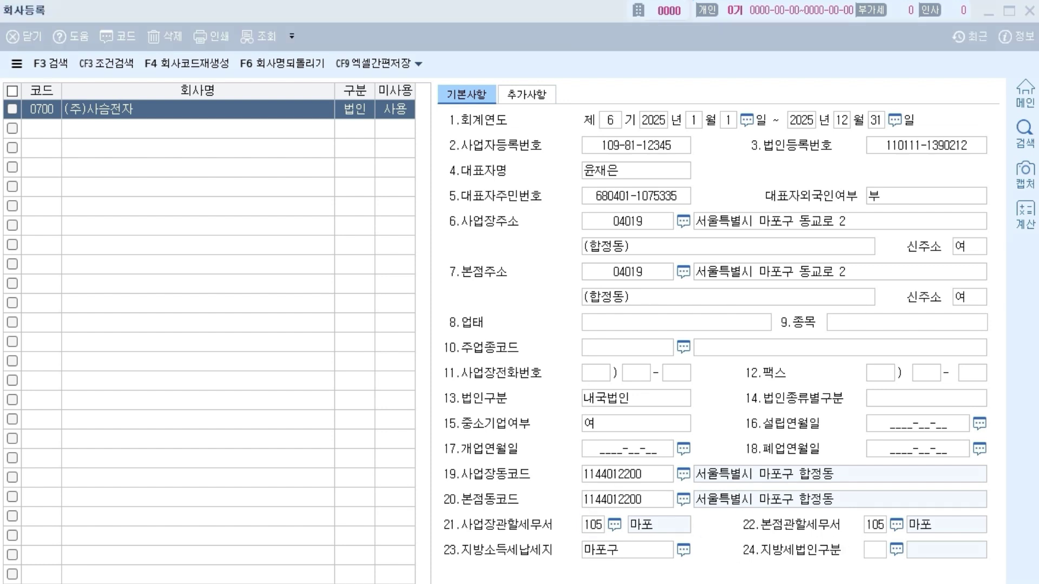
mouse_move(644, 213)
left_mouse_down()
mouse_move(622, 203)
mouse_move(659, 277)
left_mouse_up()
left_click_drag(548, 469, 565, 463)
mouse_move(551, 501)
left_mouse_down()
mouse_move(570, 495)
mouse_move(571, 544)
left_mouse_up()
left_click_drag(853, 519, 868, 515)
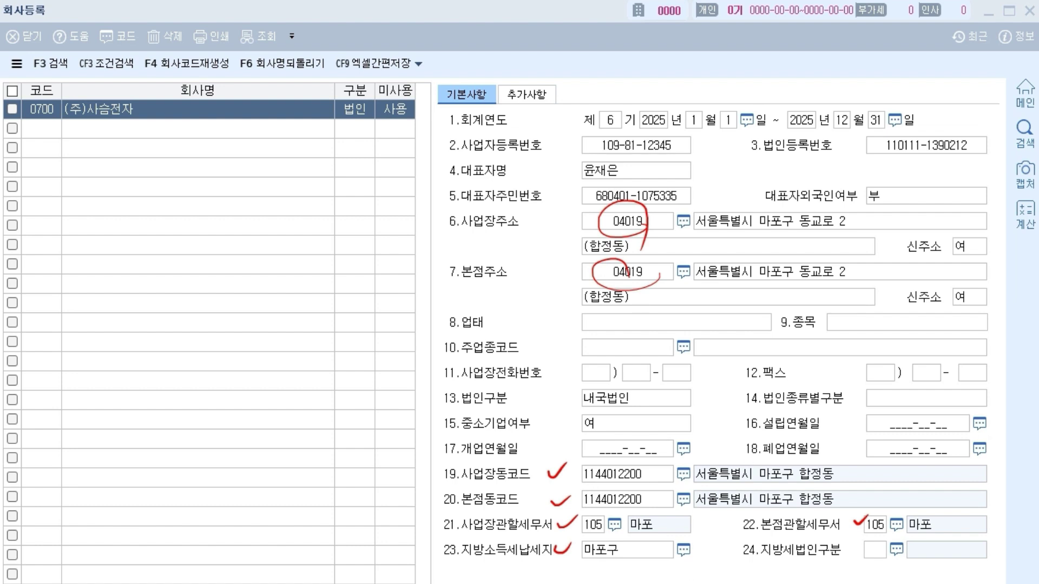
key("e")
- Circle field 6's 04019 postcode with a handwritten note, then clear the ink
left_click_drag(633, 233, 660, 241)
left_click_drag(601, 218, 378, 291)
left_click_drag(287, 300, 281, 318)
mouse_move(319, 300)
left_mouse_down()
mouse_move(252, 334)
mouse_move(292, 352)
left_mouse_up()
mouse_move(298, 308)
left_mouse_down()
mouse_move(311, 328)
mouse_move(320, 303)
mouse_move(369, 297)
mouse_move(265, 384)
mouse_move(322, 277)
mouse_move(371, 349)
left_mouse_up()
left_click(348, 371)
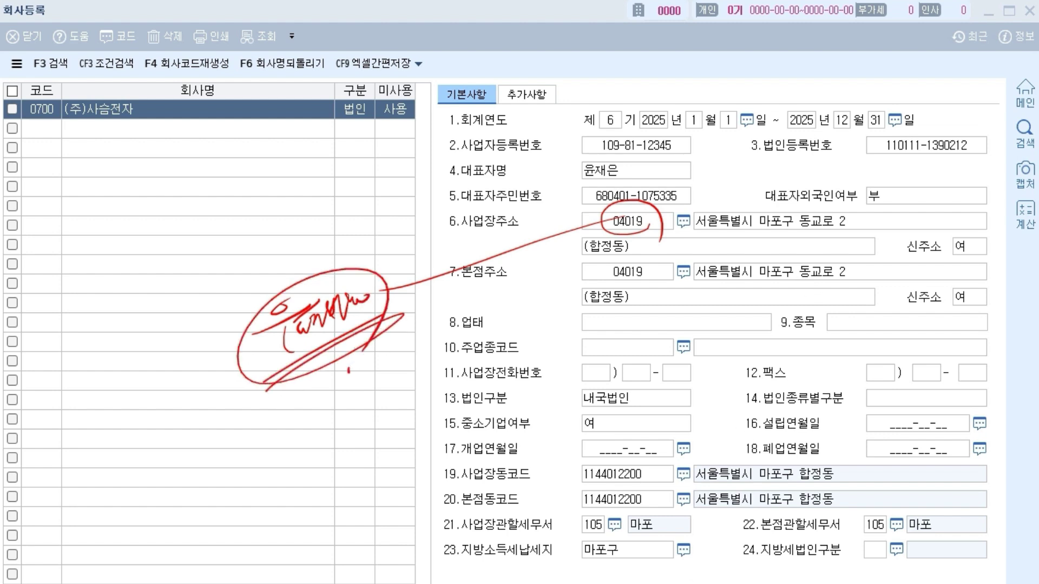
key("e")
- Annotate both addresses and their 04019 postcodes with brackets, notes and cross-outs
left_click_drag(576, 212, 563, 312)
left_click_drag(557, 264, 335, 331)
mouse_move(189, 379)
left_mouse_down()
mouse_move(270, 344)
mouse_move(266, 378)
mouse_move(292, 379)
mouse_move(302, 354)
left_mouse_up()
mouse_move(223, 418)
left_mouse_down()
mouse_move(310, 340)
mouse_move(216, 423)
left_mouse_up()
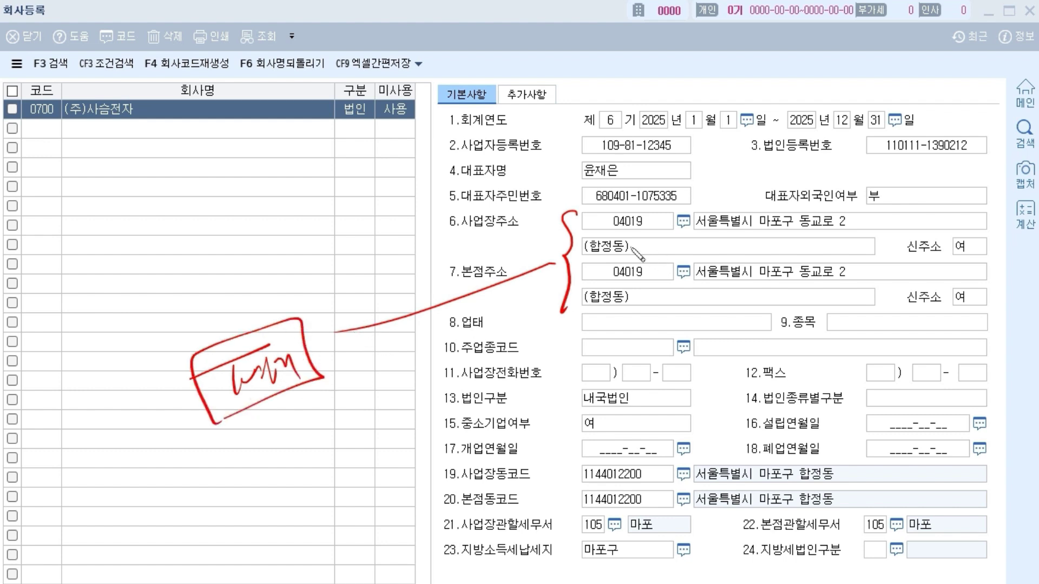
left_click_drag(605, 231, 657, 232)
left_click_drag(603, 280, 667, 277)
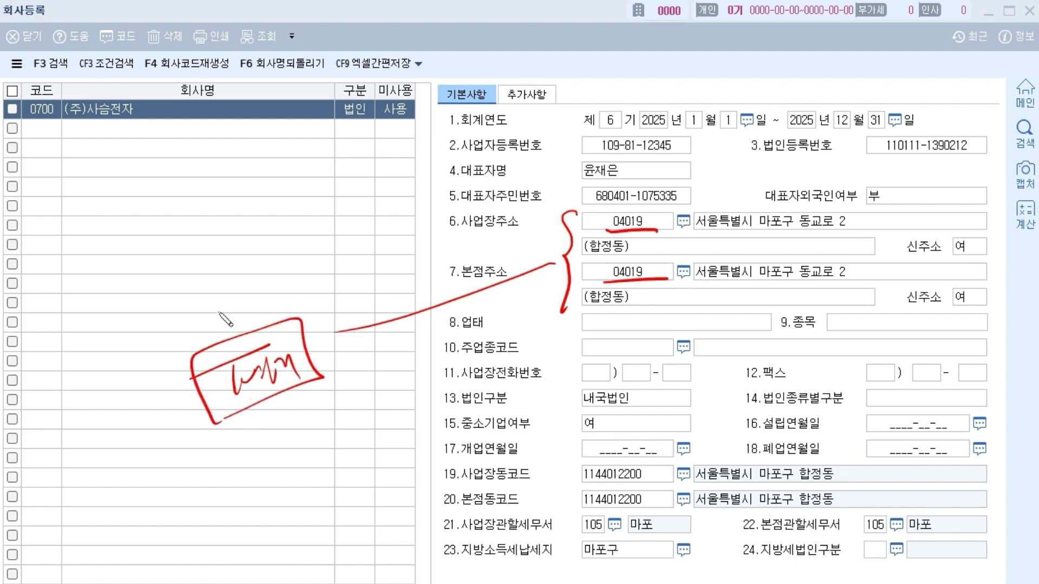
mouse_move(175, 278)
left_mouse_down()
mouse_move(164, 308)
mouse_move(185, 291)
mouse_move(243, 292)
mouse_move(249, 258)
mouse_move(273, 270)
mouse_move(313, 238)
mouse_move(318, 257)
left_mouse_up()
left_click_drag(136, 342, 341, 258)
left_click_drag(606, 208, 660, 230)
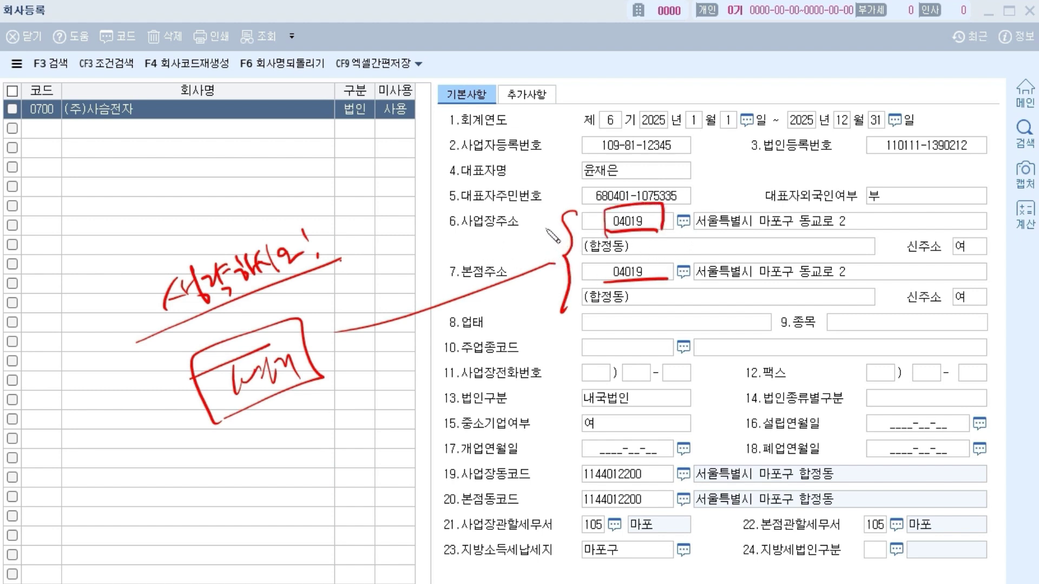
left_click_drag(610, 206, 661, 234)
left_click_drag(665, 169, 595, 314)
left_click_drag(582, 175, 649, 323)
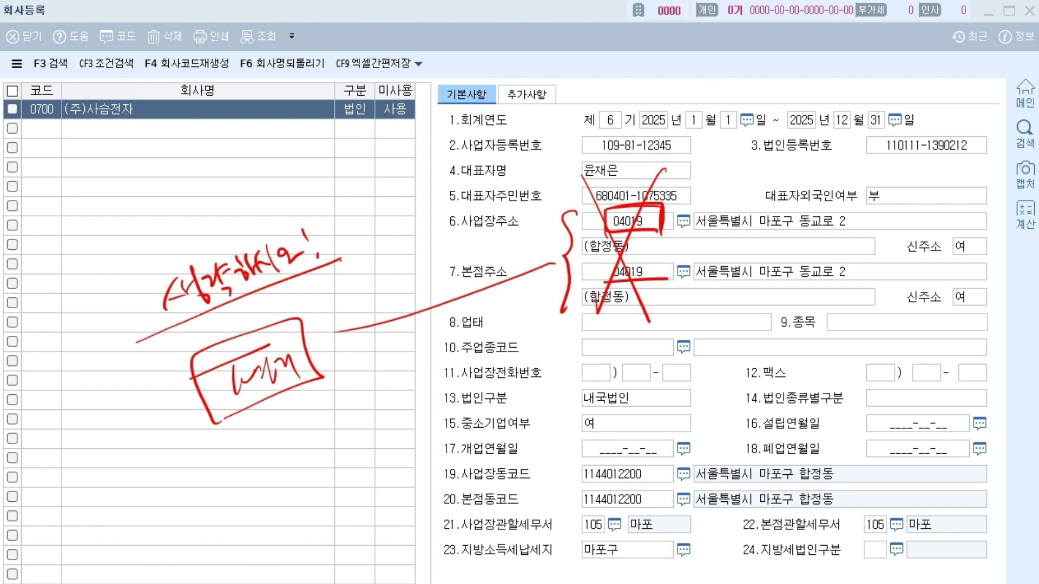
- Point out the 마포구 local tax field, leave pen mode and place the cursor in 8.업태
mouse_move(709, 270)
left_mouse_down()
mouse_move(566, 281)
mouse_move(685, 300)
left_mouse_up()
mouse_move(663, 238)
left_mouse_down()
mouse_move(552, 548)
mouse_move(557, 520)
left_mouse_up()
left_click_drag(679, 560, 573, 521)
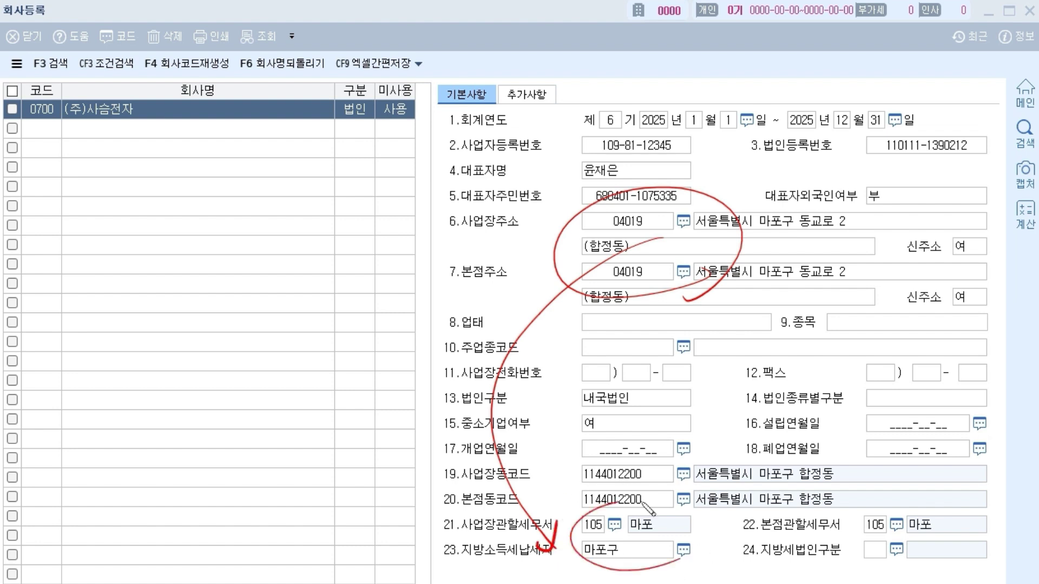
left_click_drag(916, 552, 918, 541)
key("Escape")
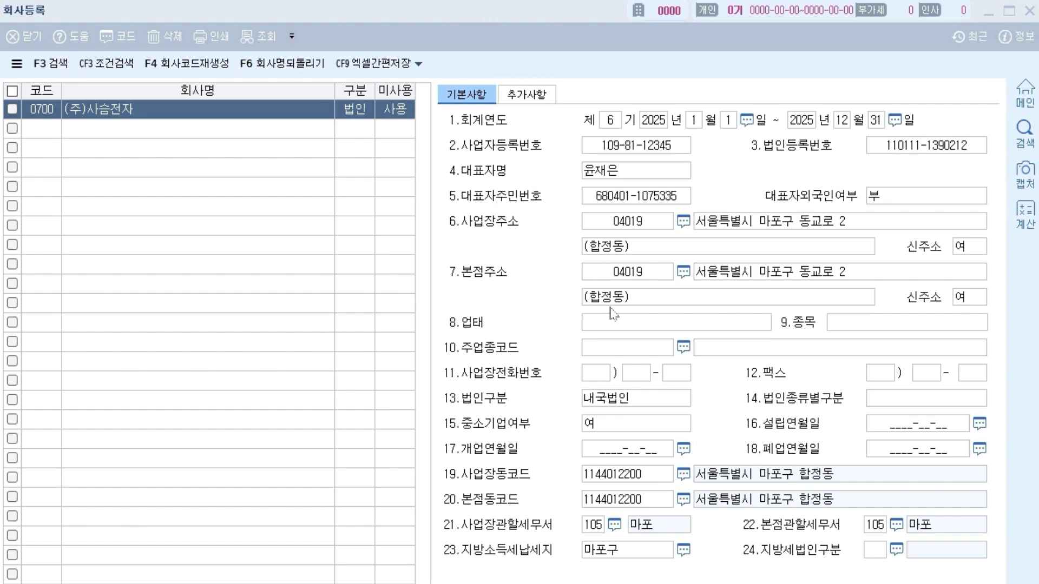
left_click(617, 331)
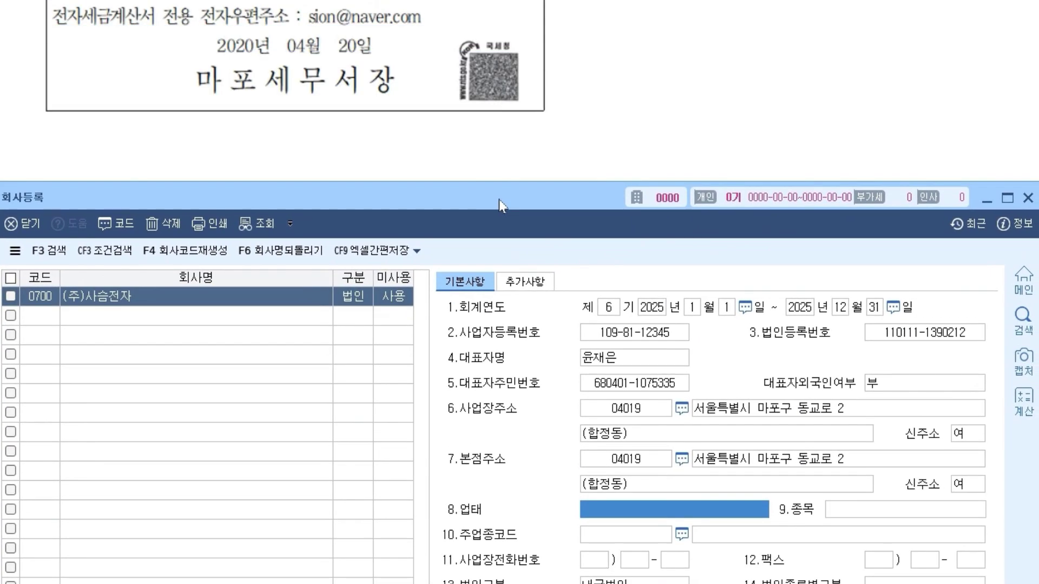
- Enter 제조업 as 업태 and 컴퓨터모니터 as 종목, then shift the form higher
scroll(455, 130, "up", 2)
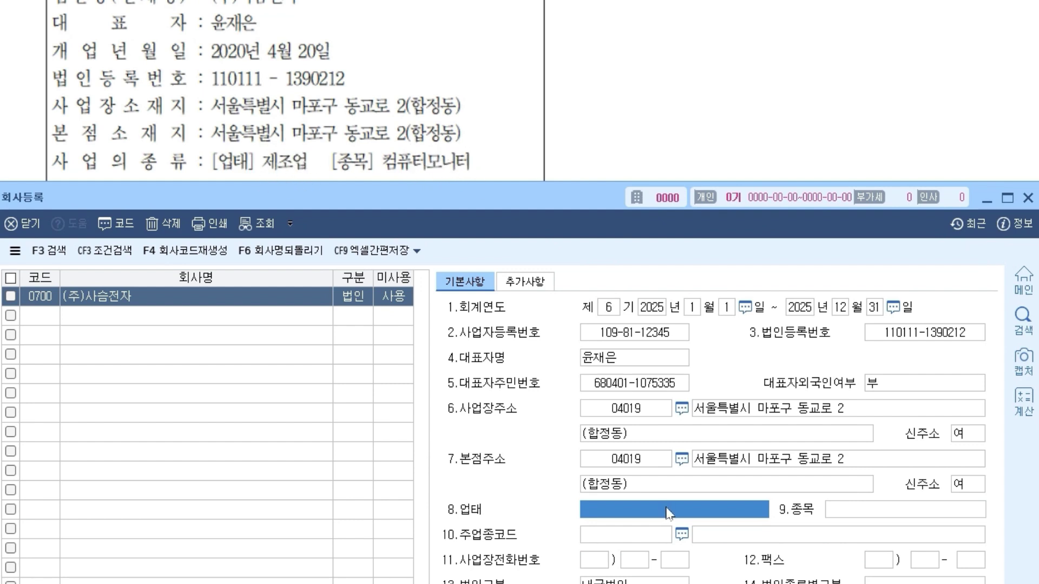
type("제조업")
key("Return")
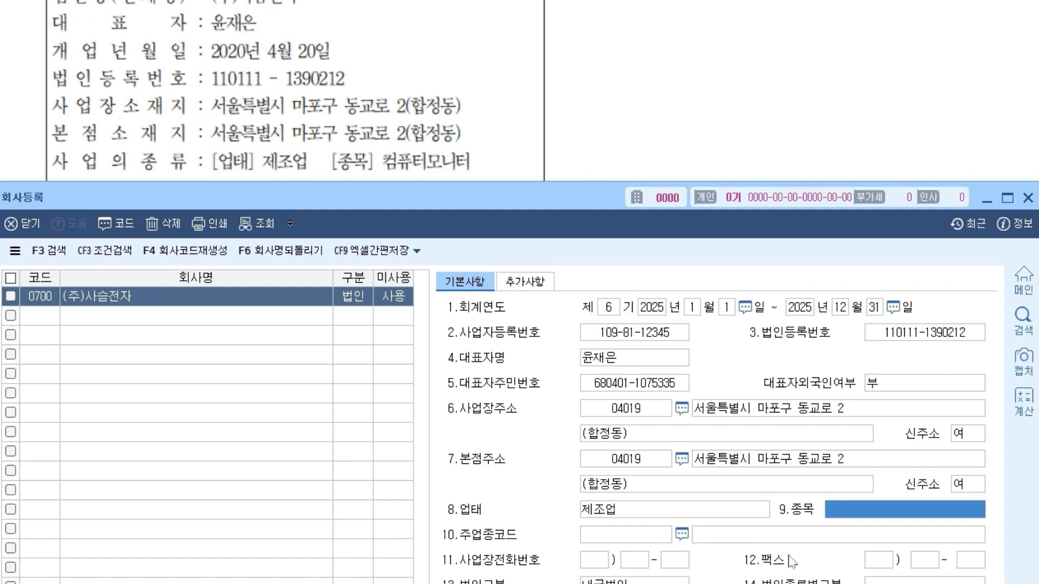
type("컴퓨터모니터")
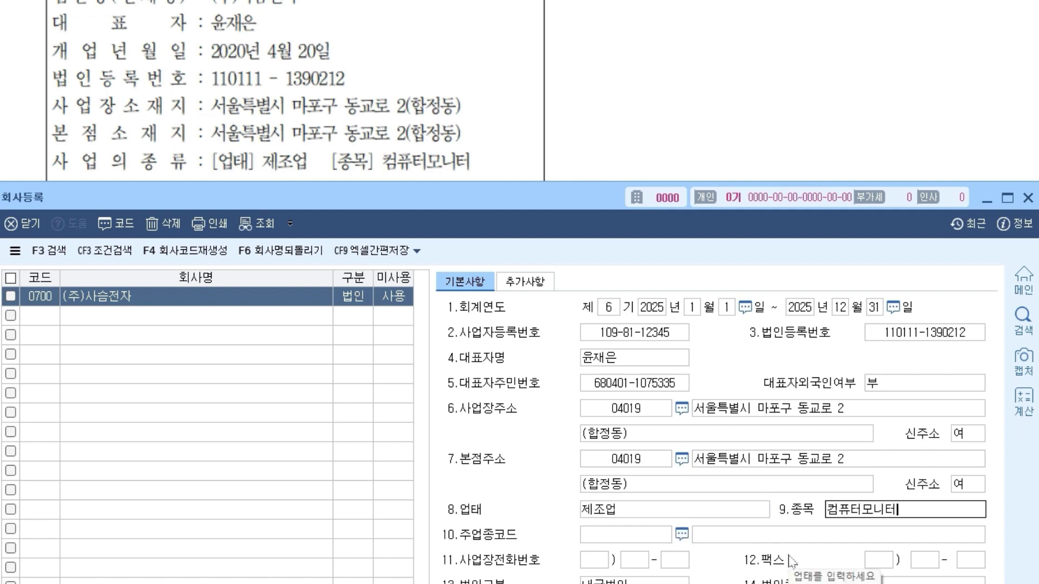
key("Return")
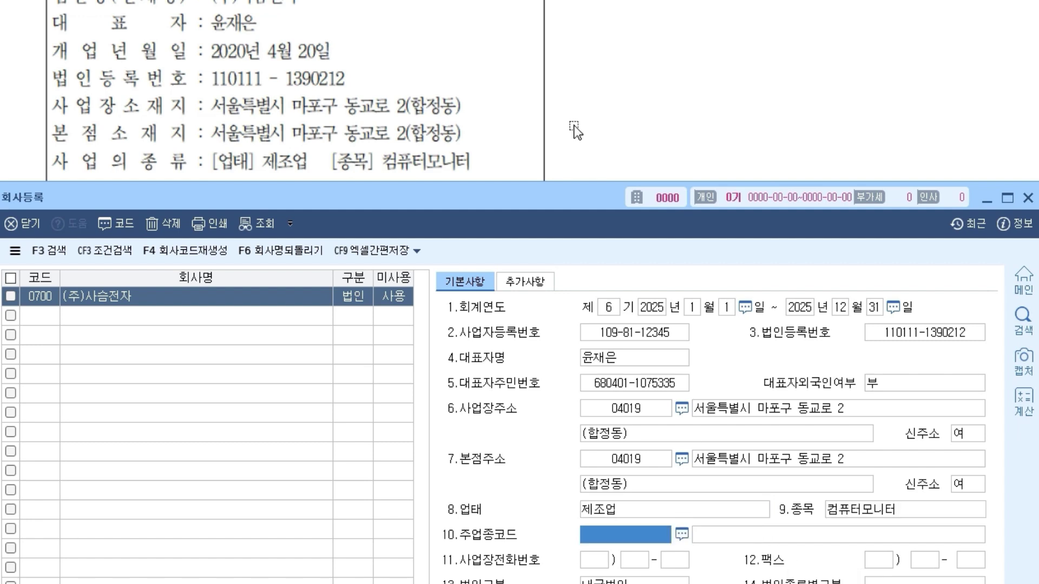
scroll(473, 150, "down", 3)
left_click_drag(493, 196, 480, 105)
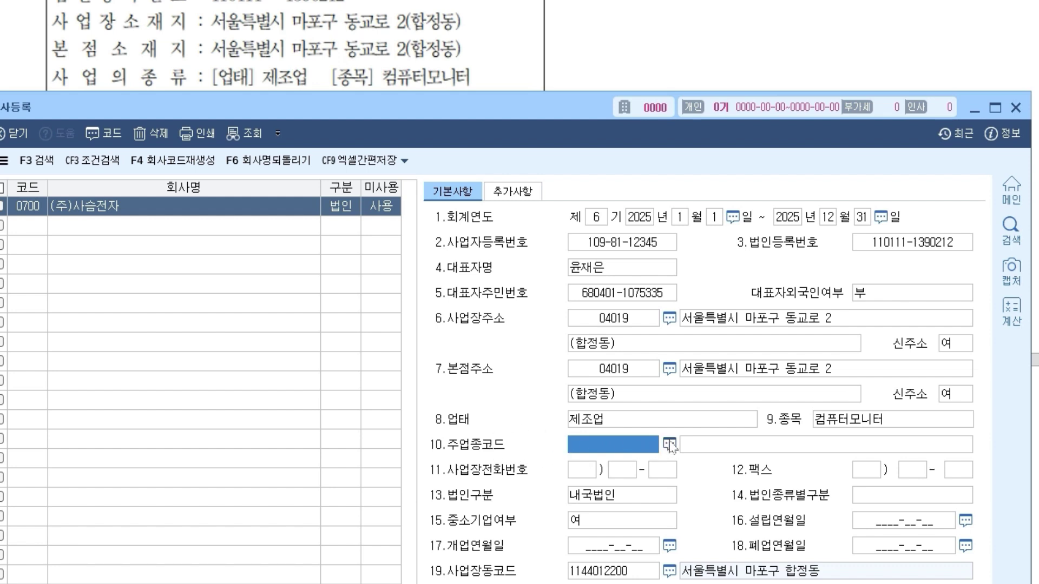
- Check the industry-code list and reference sheet, then enter main industry code 300103
left_click(669, 445)
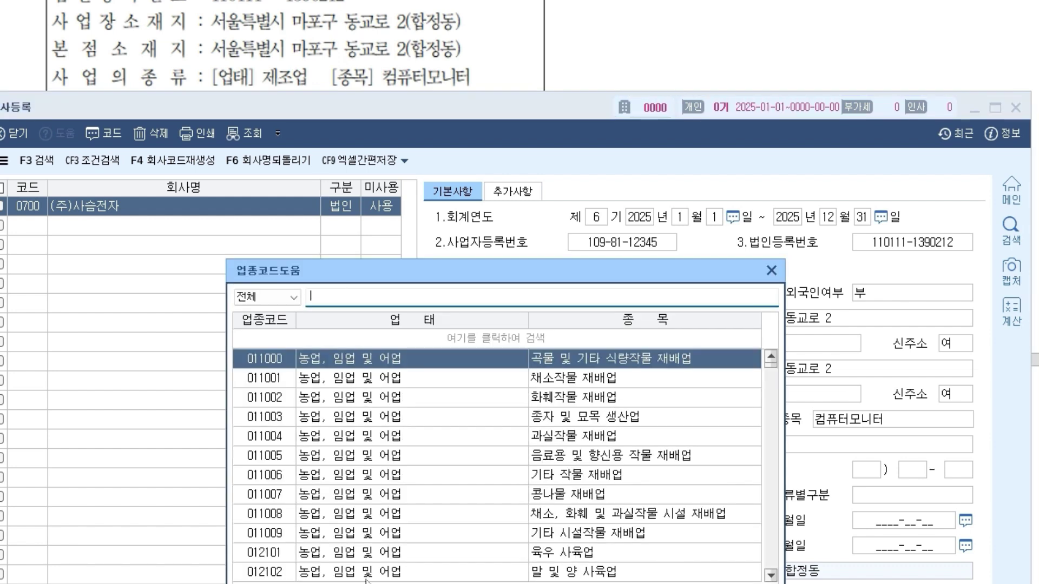
left_click(772, 270)
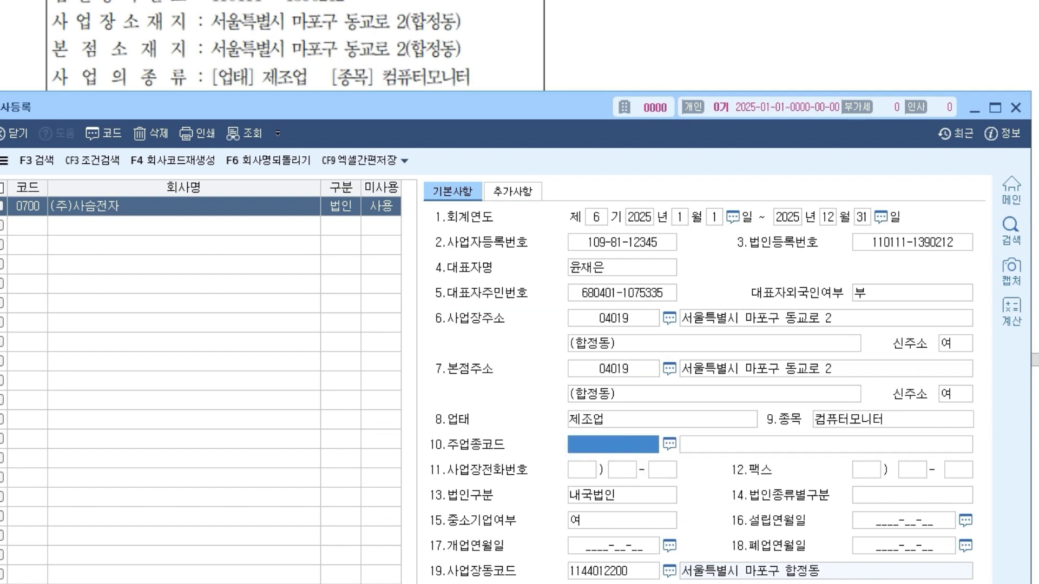
key("alt+Tab")
scroll(479, 341, "up", 5)
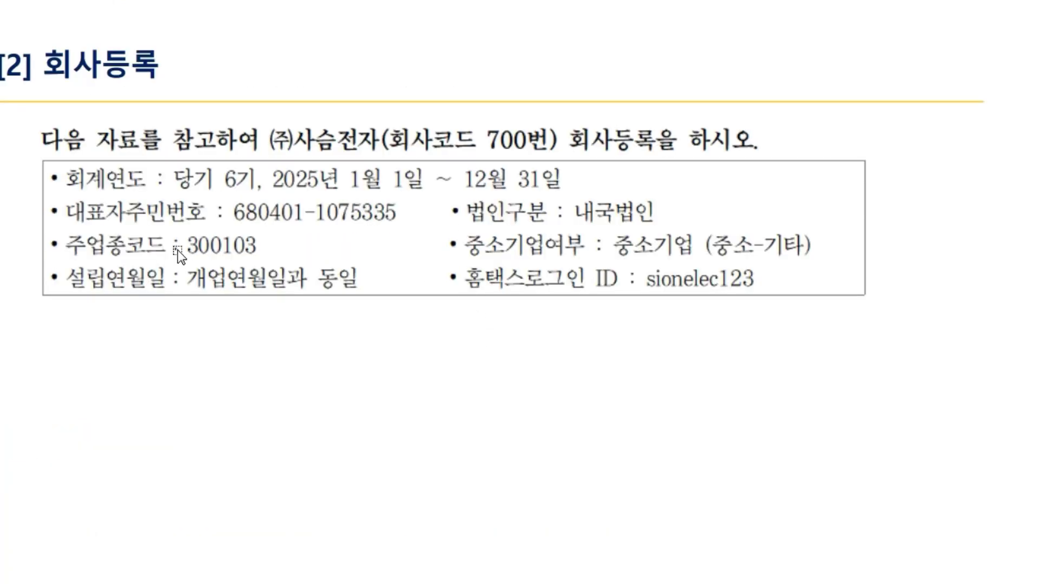
key("alt+Tab")
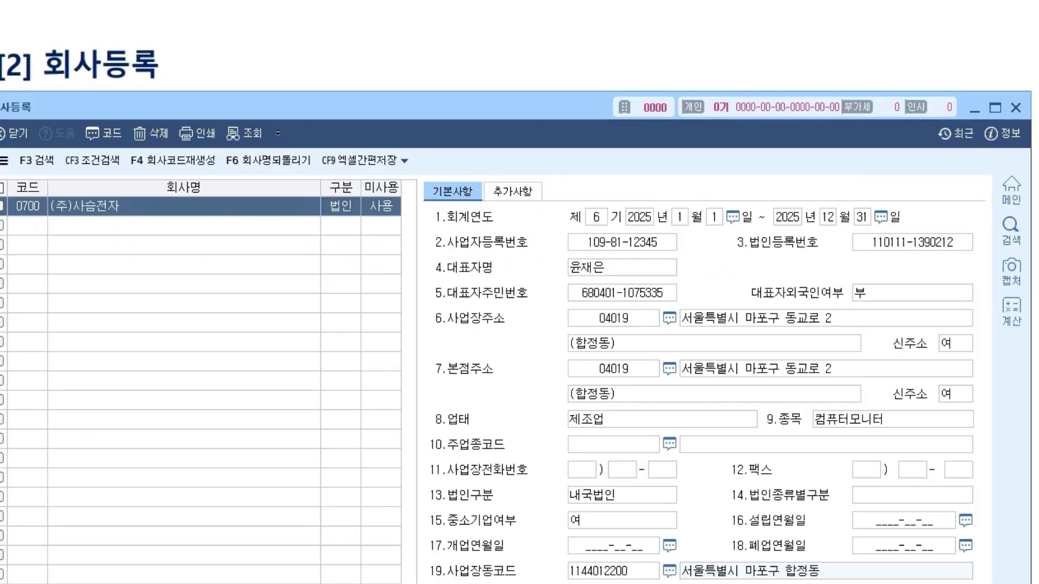
left_click_drag(406, 109, 421, 278)
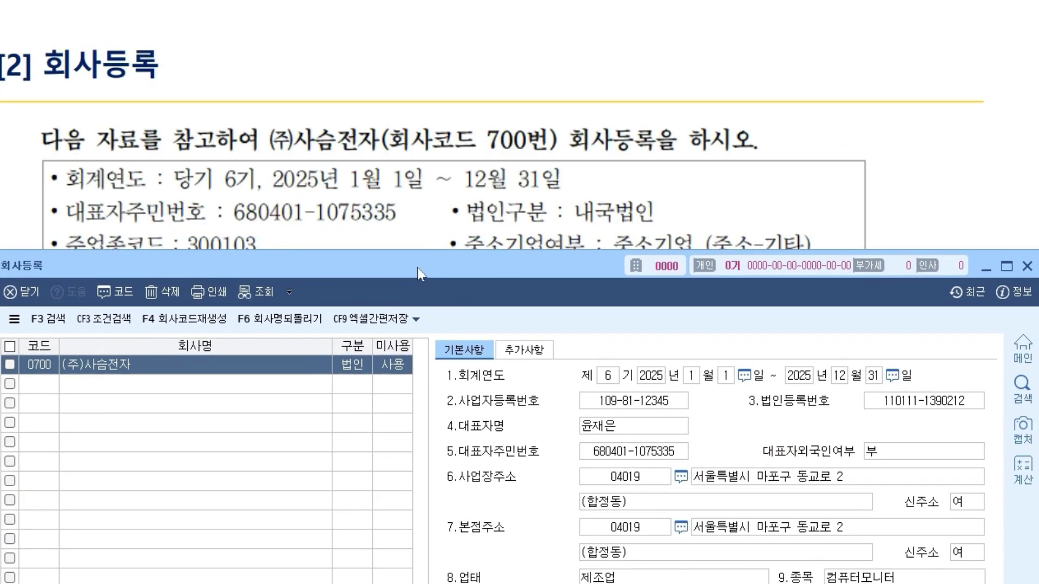
scroll(378, 176, "down", 3)
left_click_drag(454, 266, 446, 111)
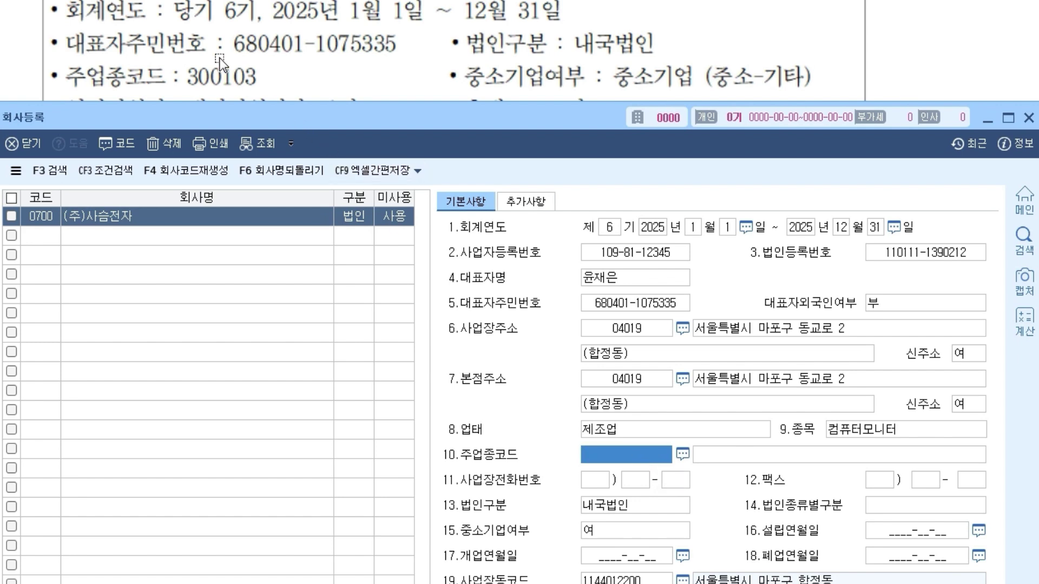
type("300103")
key("Return")
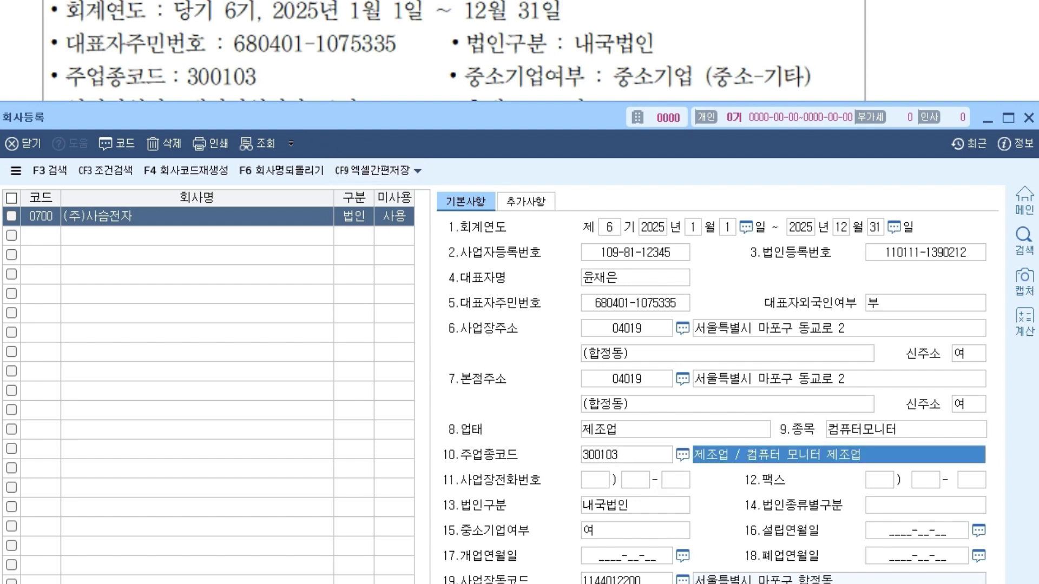
key("alt+Tab")
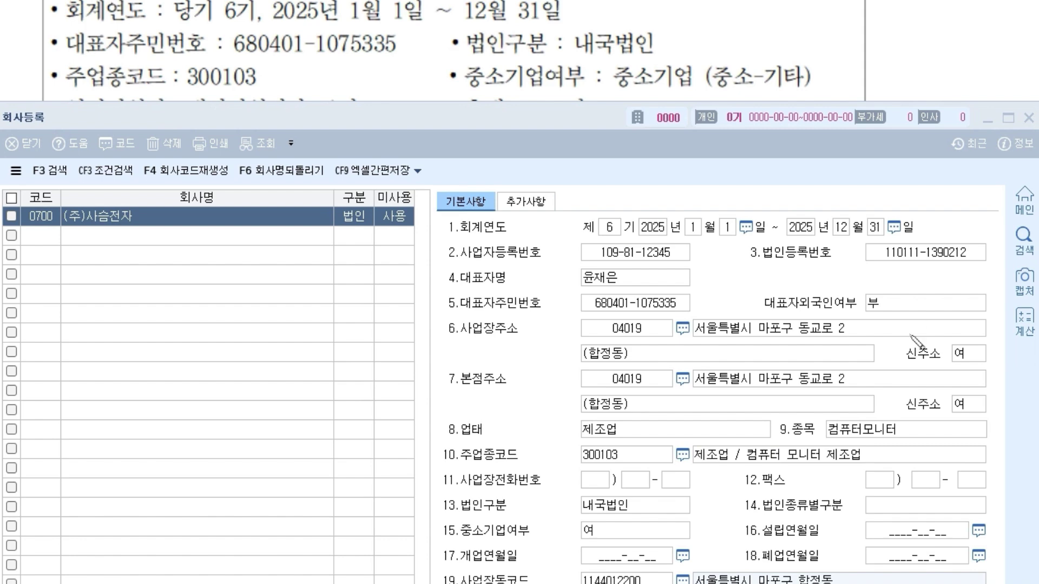
mouse_move(709, 462)
left_mouse_down()
mouse_move(693, 464)
mouse_move(890, 463)
left_mouse_up()
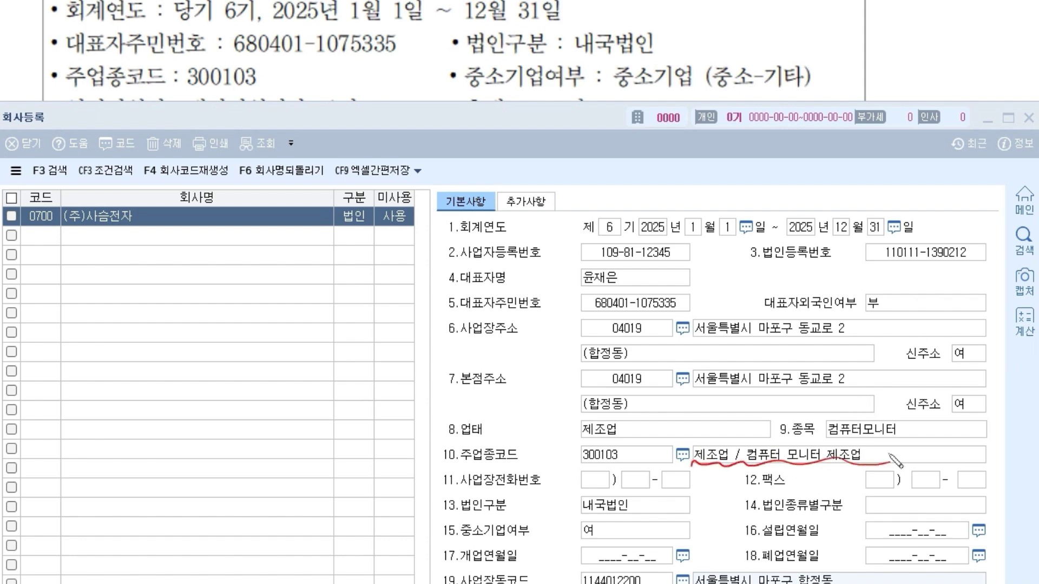
mouse_move(614, 443)
left_mouse_down()
mouse_move(629, 448)
mouse_move(688, 420)
left_mouse_up()
left_click_drag(924, 430, 942, 417)
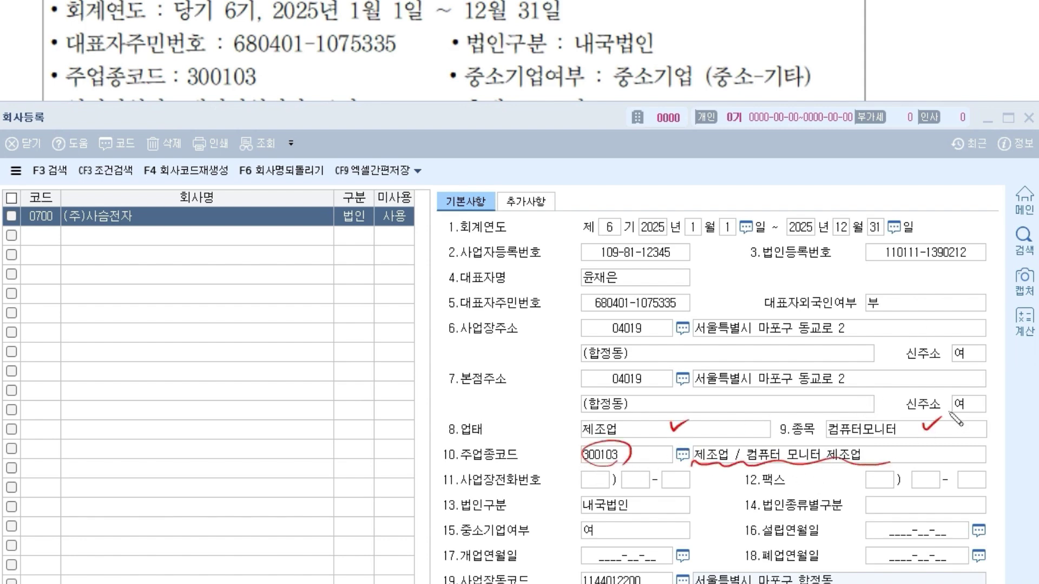
left_click_drag(535, 465, 555, 458)
key("Escape")
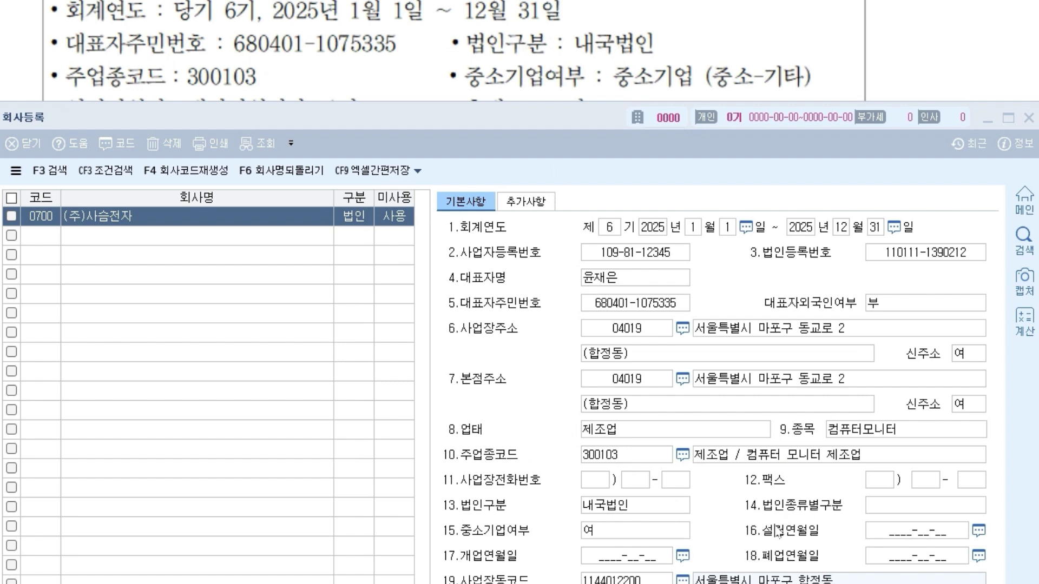
left_click_drag(588, 119, 594, 144)
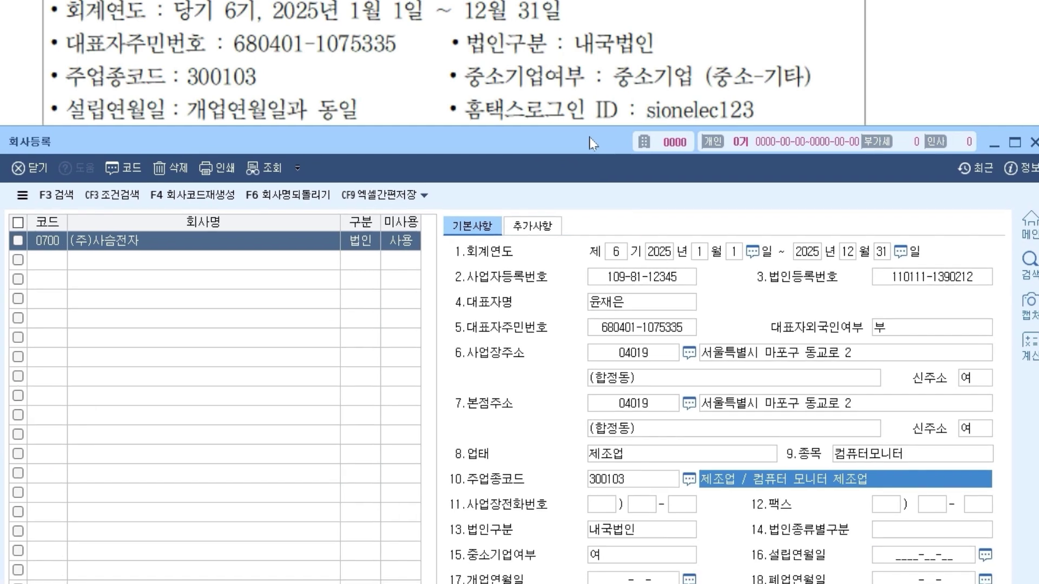
- Set 법인종류별구분 to 30.중소-기타 and keep 중소기업여부 at 여
left_click(906, 540)
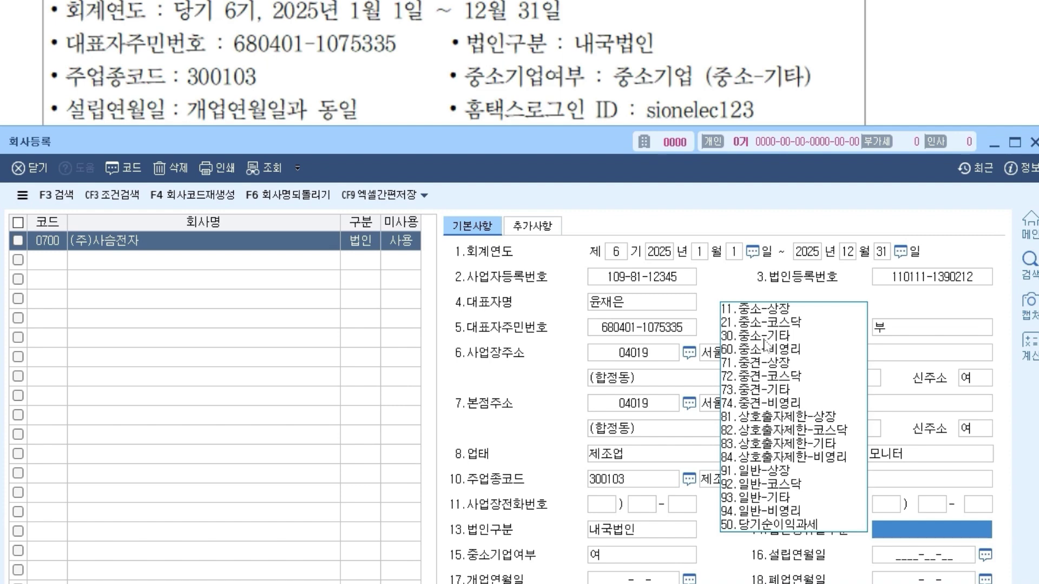
left_click(760, 341)
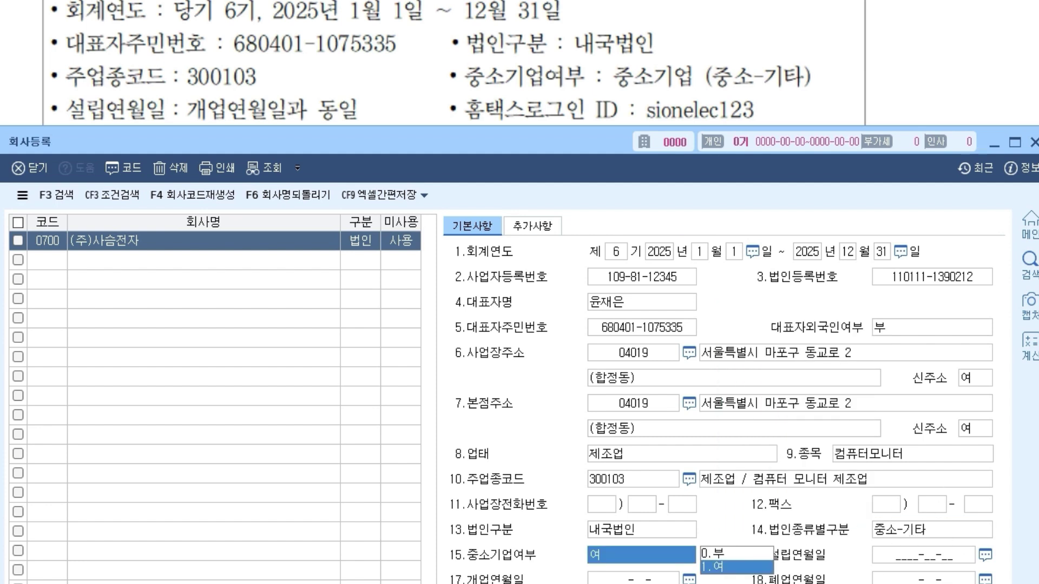
key("Return")
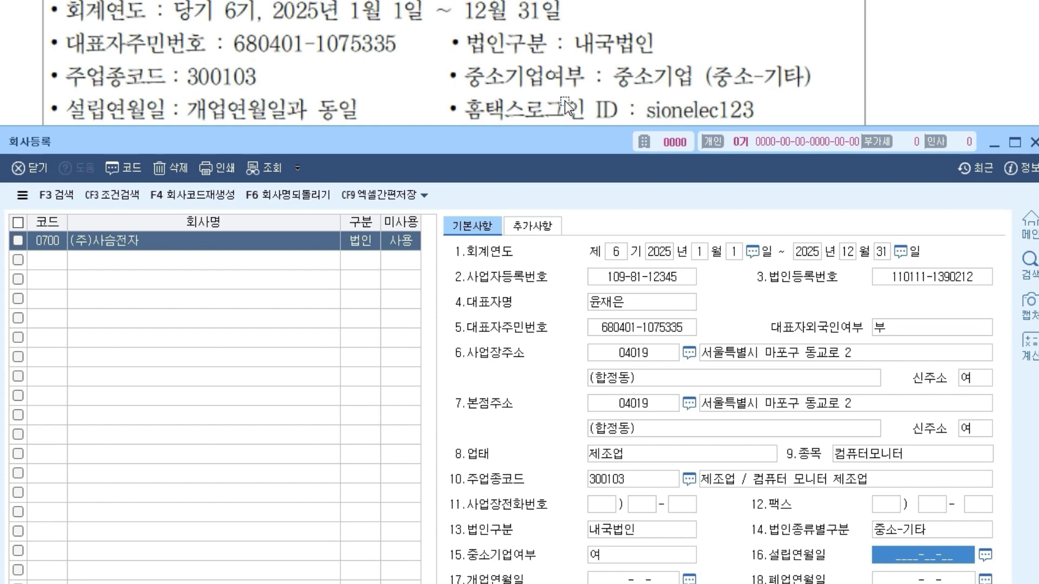
- Enter 2020-04-20 as both 설립연월일 and 개업연월일, then lower the window to show the certificate
left_click_drag(549, 147, 546, 158)
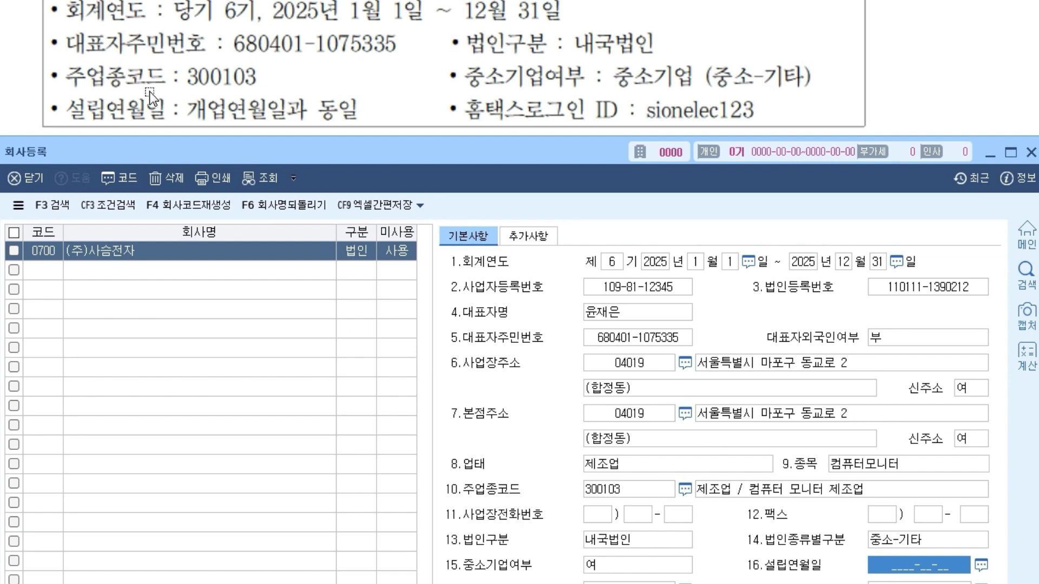
scroll(150, 94, "down", 5)
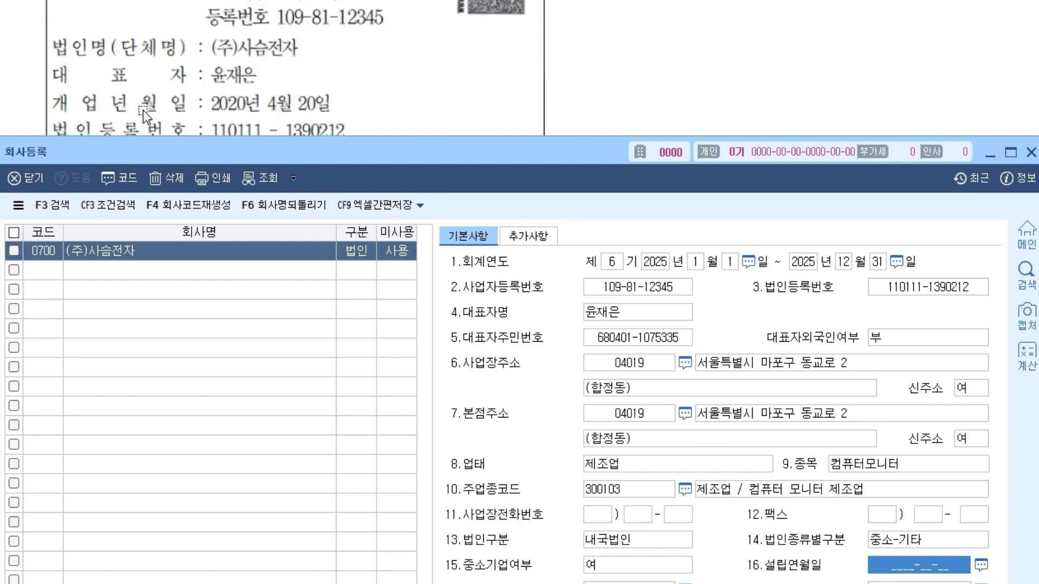
left_click_drag(221, 145, 226, 124)
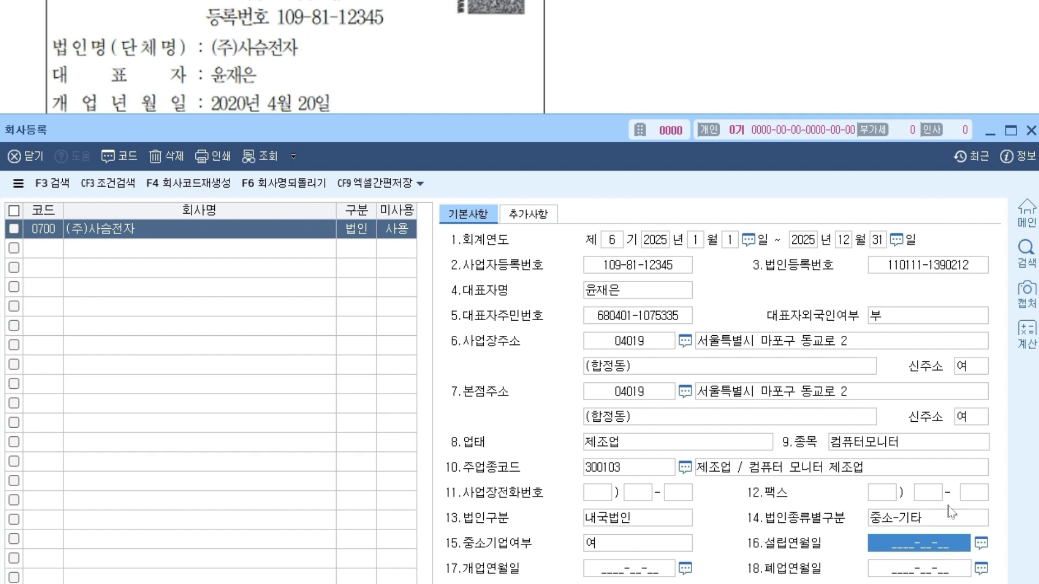
type("2020-__-__")
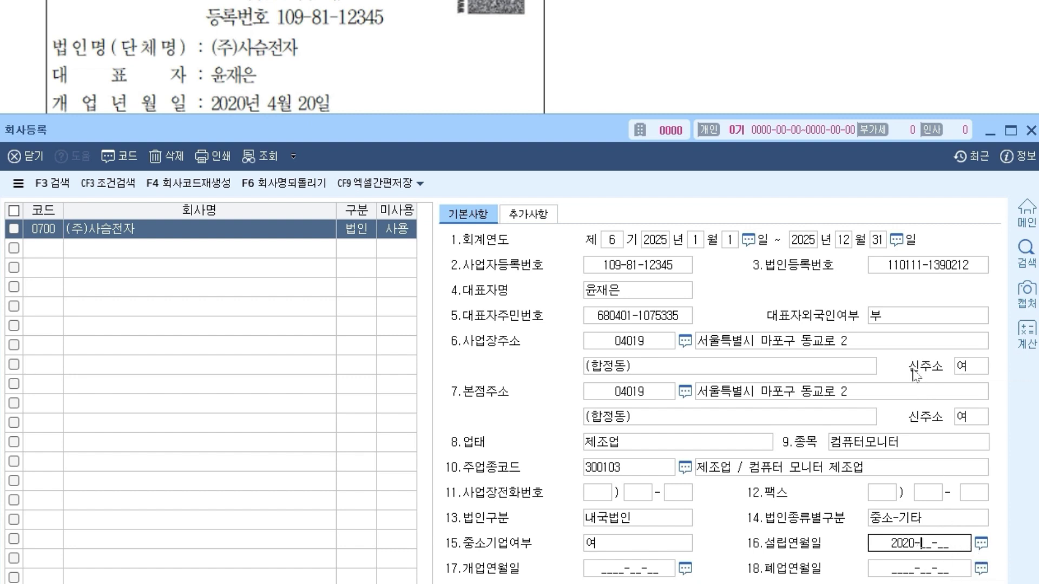
type("04-")
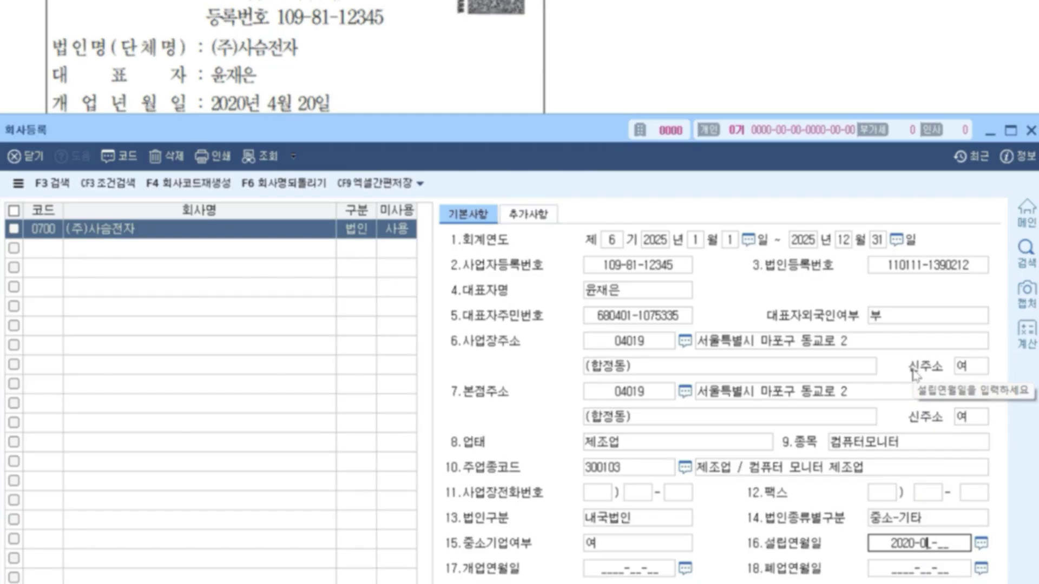
type("20")
key("Return")
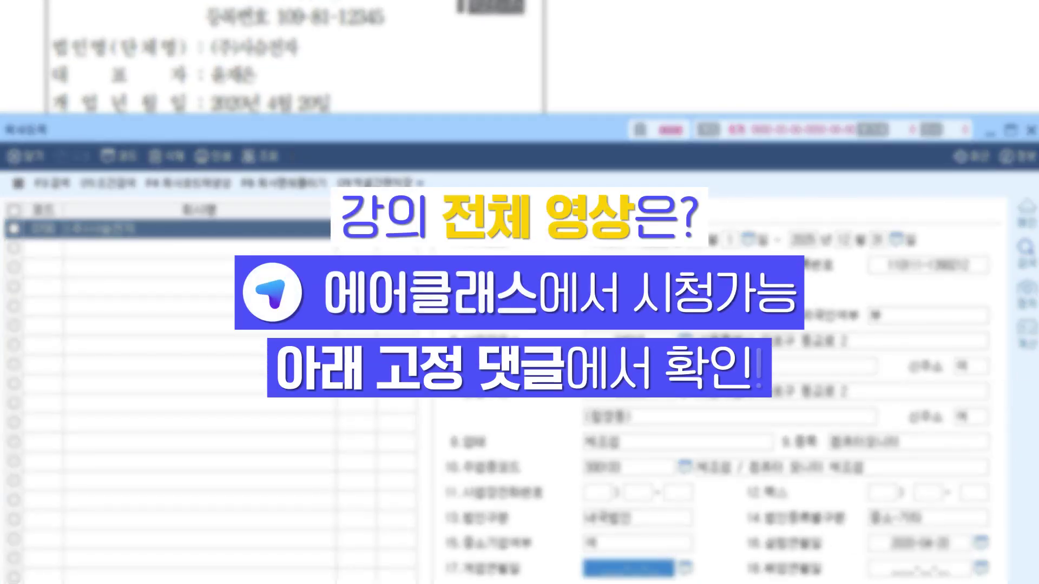
type("2020-04-2")
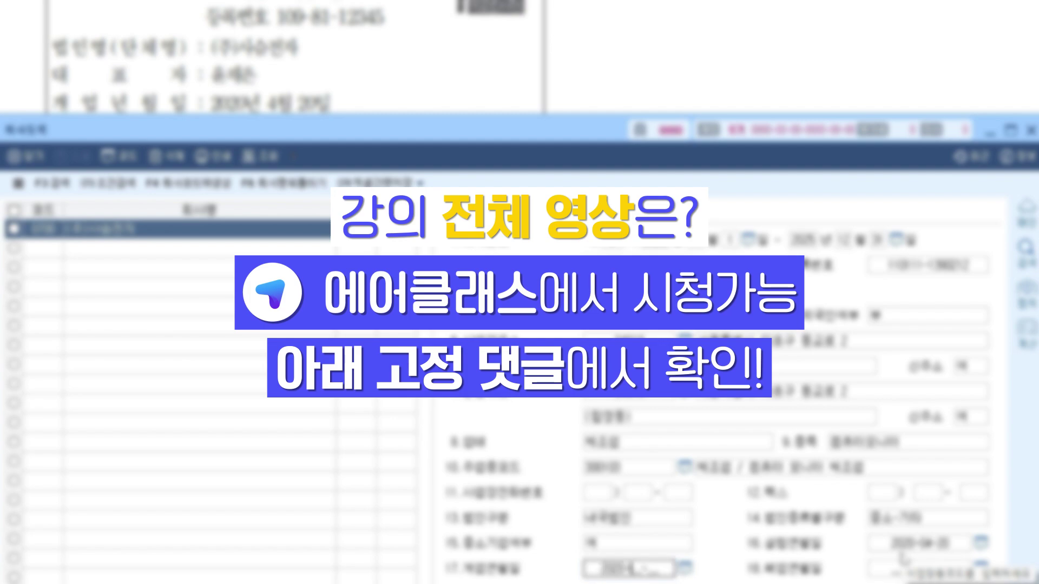
type("0")
key("Return")
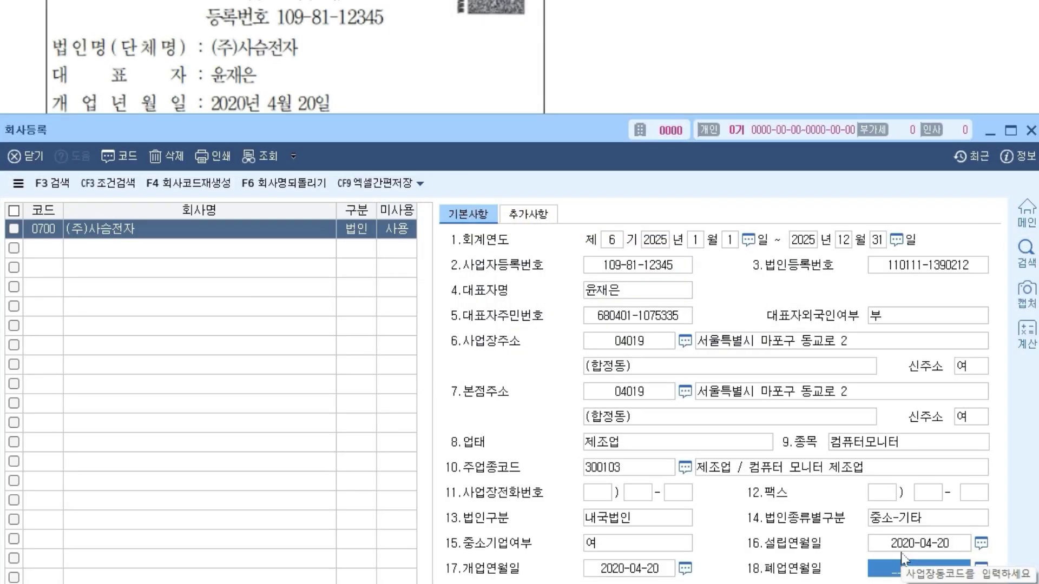
left_click_drag(479, 130, 471, 10)
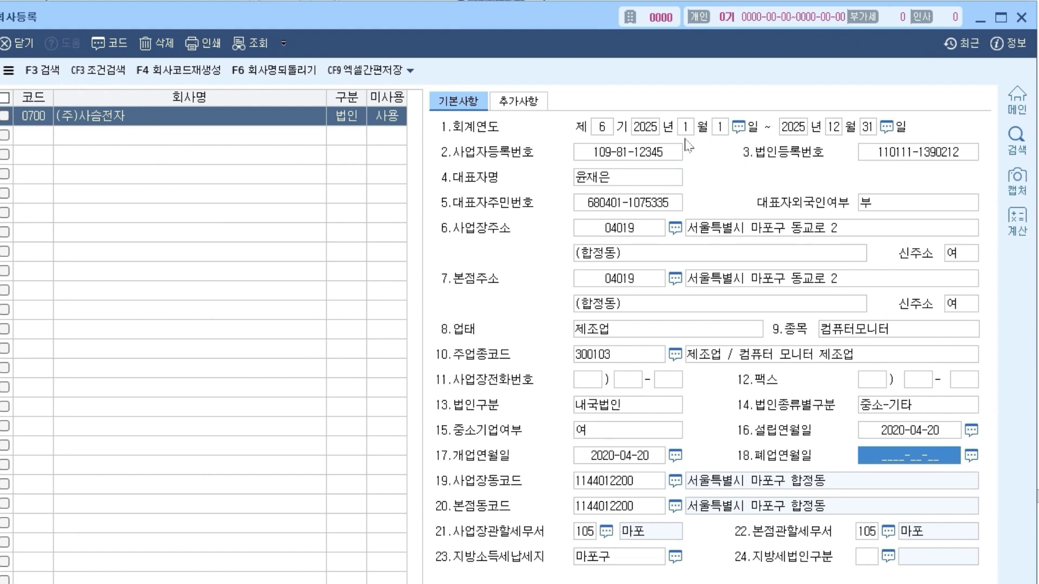
- Switch the 회사등록 form to its 추가사항 page
left_click(539, 103)
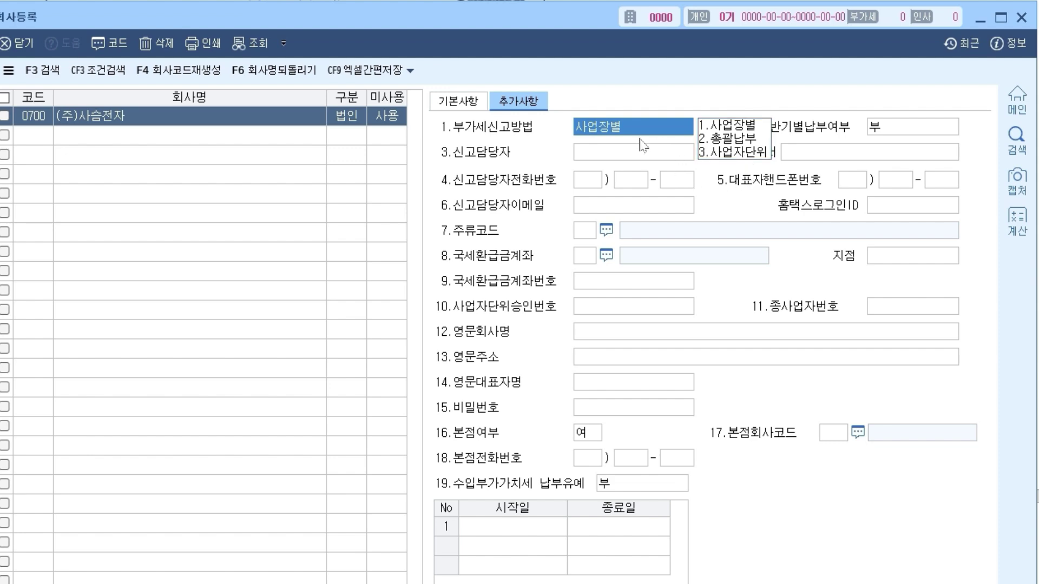
- Keep 사업장별 VAT filing and set 반기별납부여부 to 0.부
left_click_drag(559, 21, 581, 225)
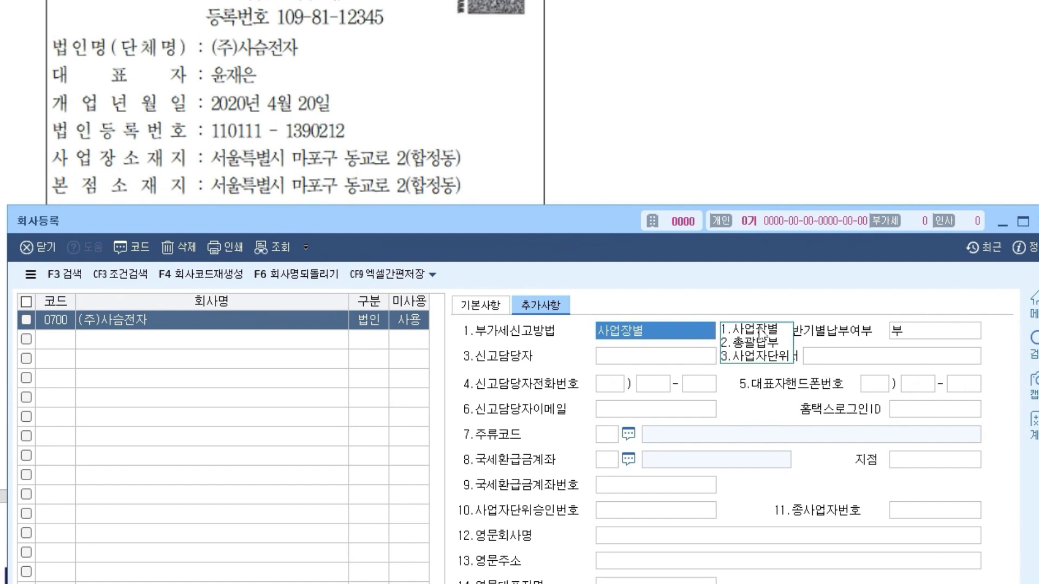
key("Return")
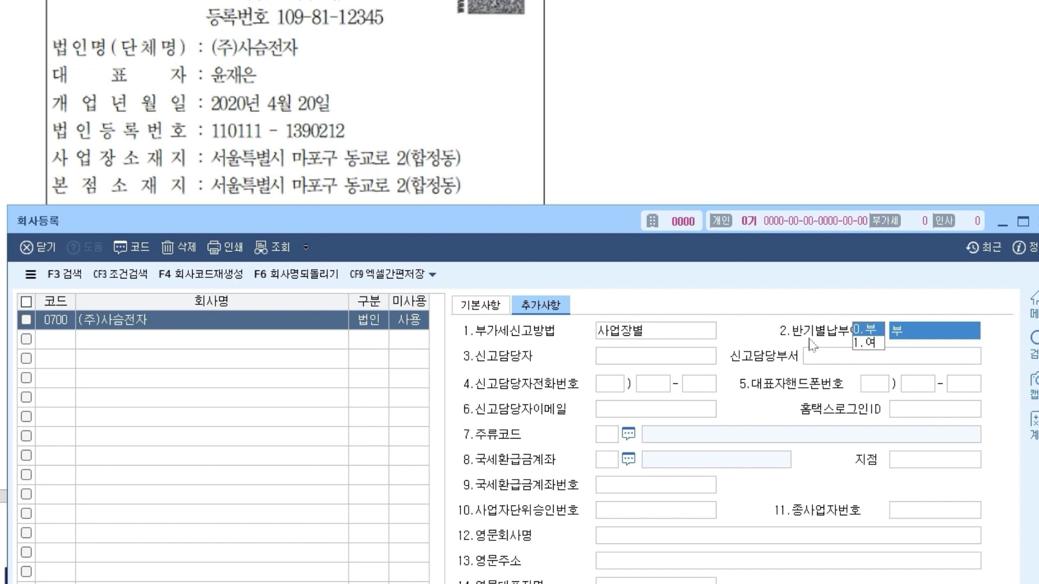
left_click(598, 353)
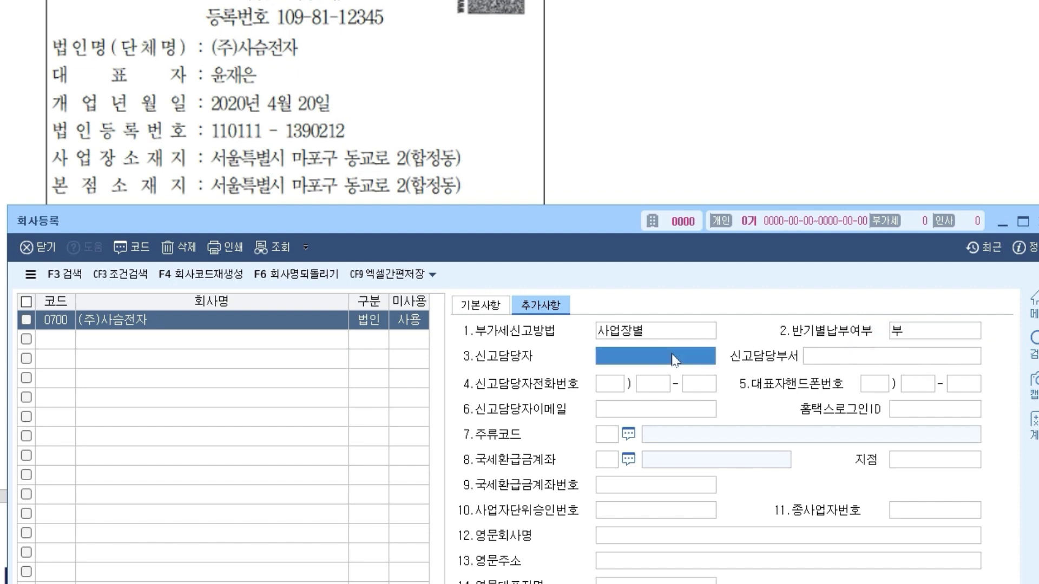
left_click(653, 385)
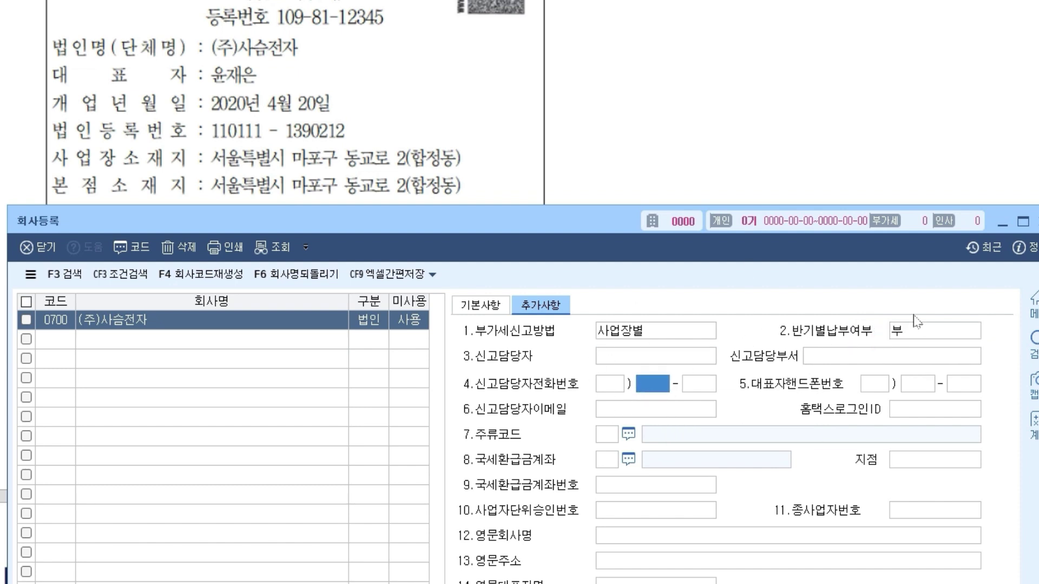
- Enter the filing contact's e-mail address from the certificate and verify it
left_click(685, 414)
scroll(383, 119, "down", 5)
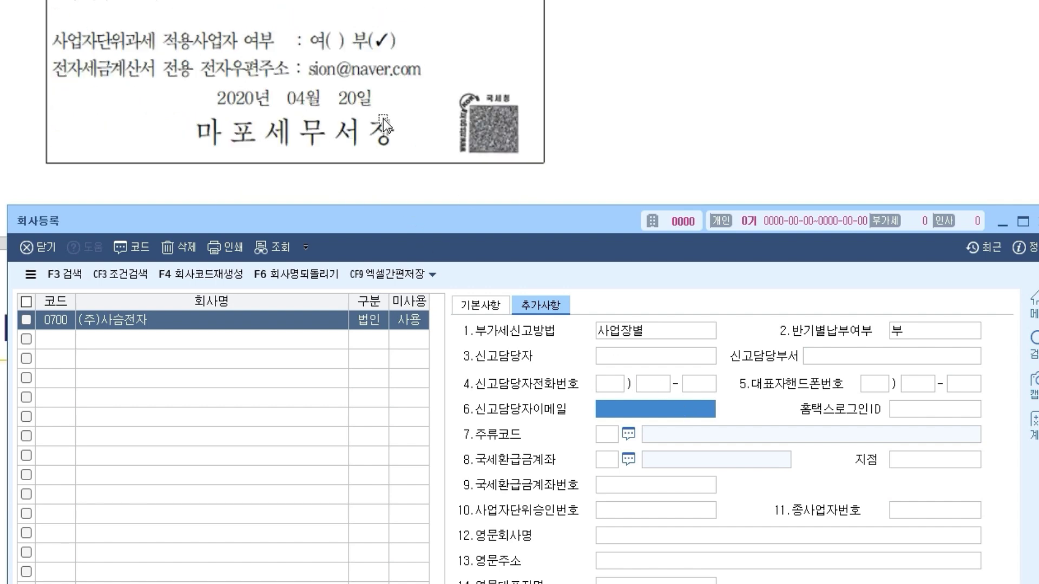
left_click_drag(287, 219, 278, 101)
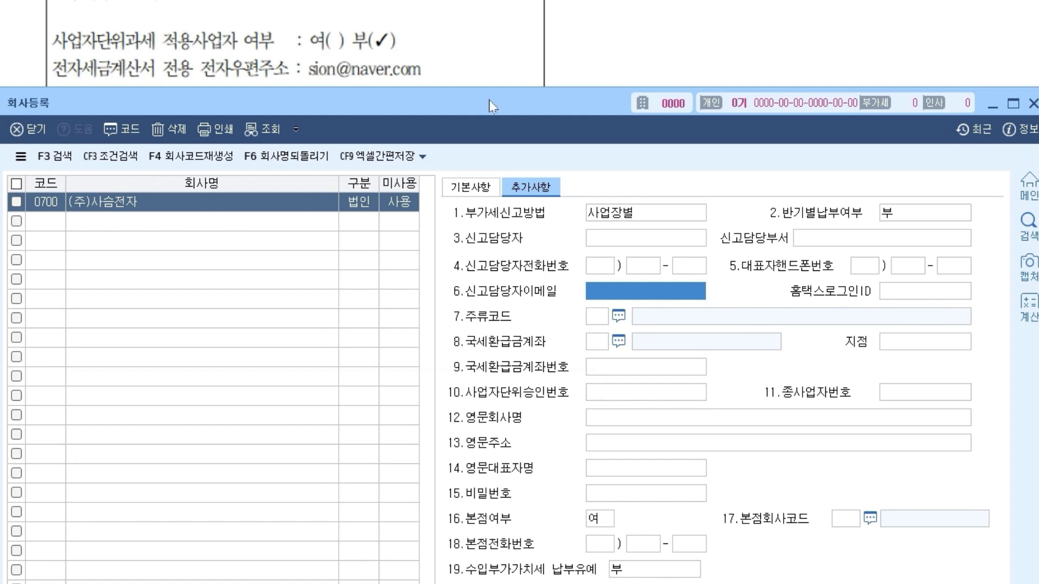
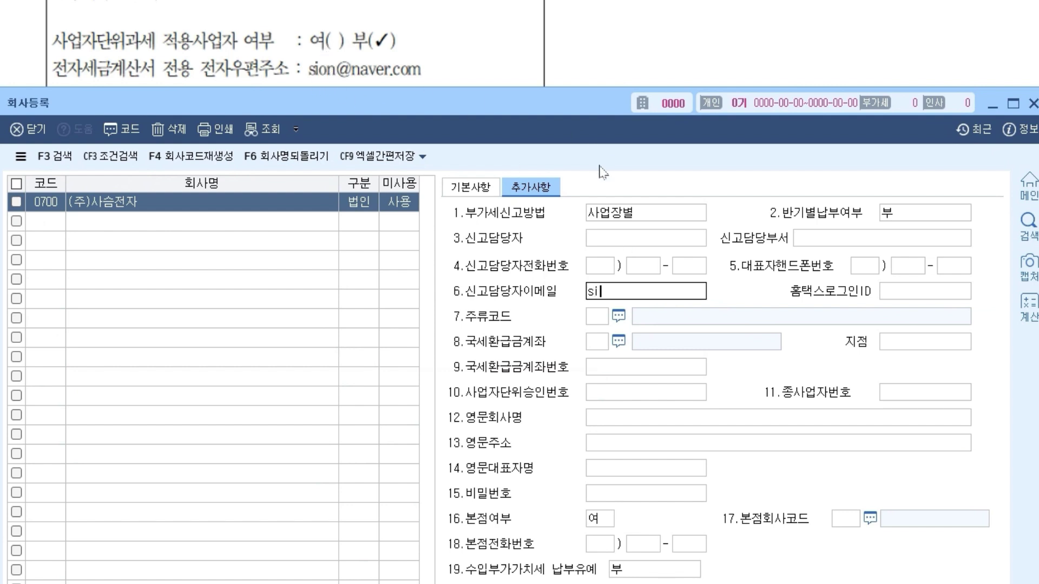
key("Return")
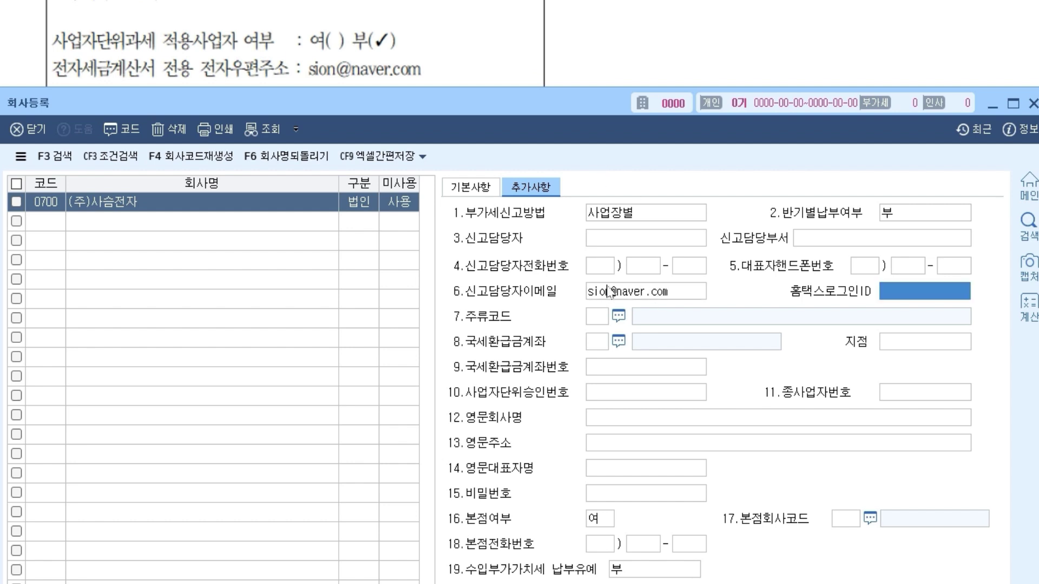
left_click(530, 186)
left_click(647, 292)
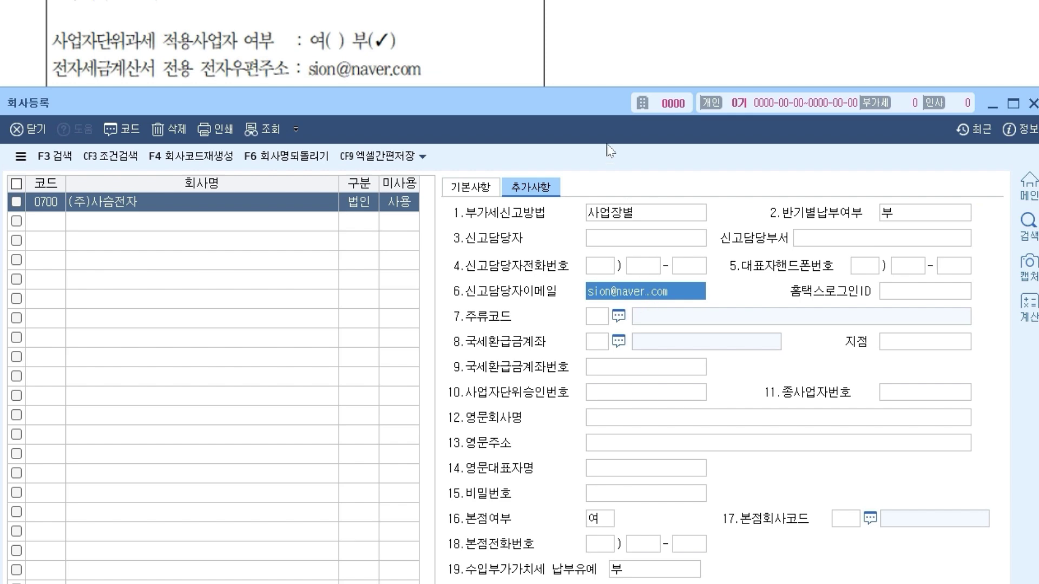
left_click_drag(581, 105, 585, 81)
left_click(914, 267)
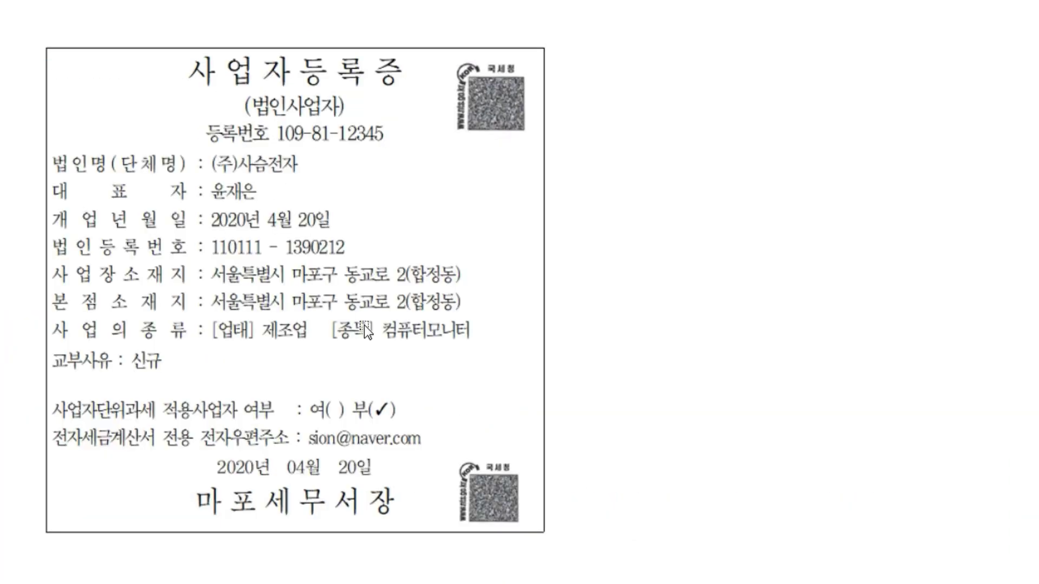
- Enter the company's Hometax login ID from the reference sheet in the 홈택스로그인ID field
scroll(365, 326, "up", 10)
scroll(364, 326, "down", 5)
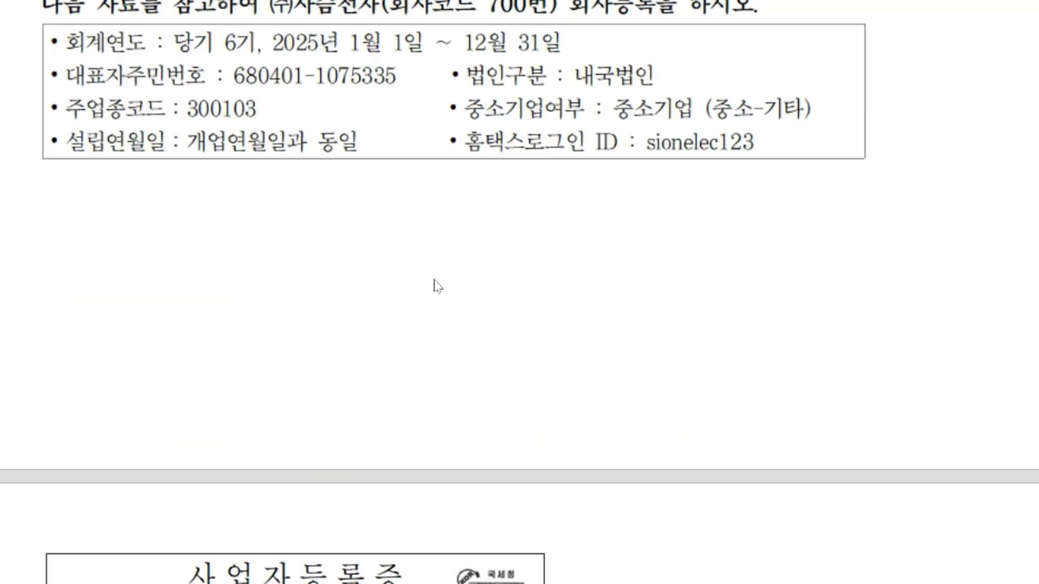
scroll(689, 143, "down", 2)
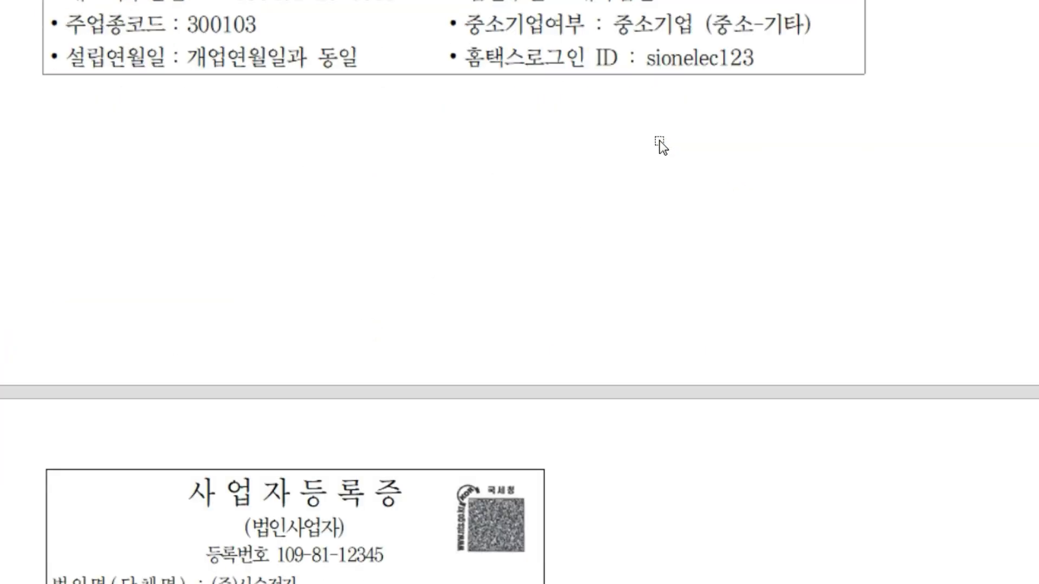
key("alt+Tab")
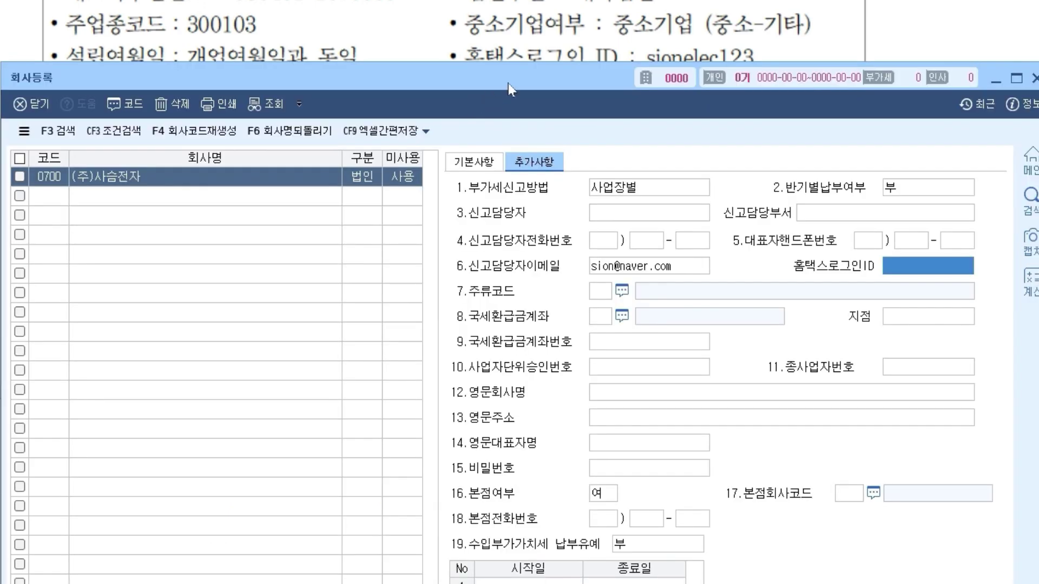
left_click_drag(508, 83, 506, 96)
type("sionelec")
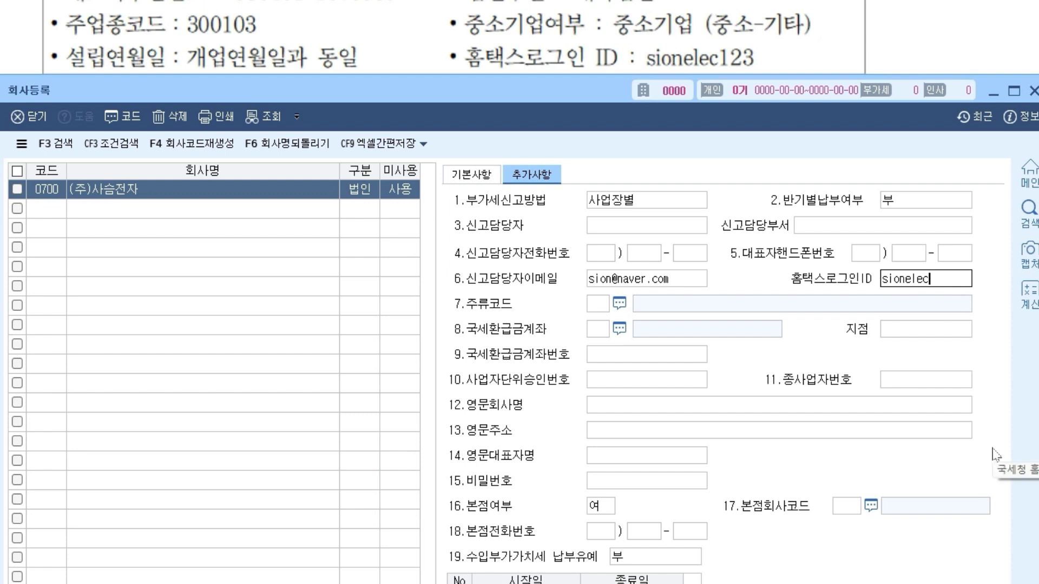
type("123")
key("Return")
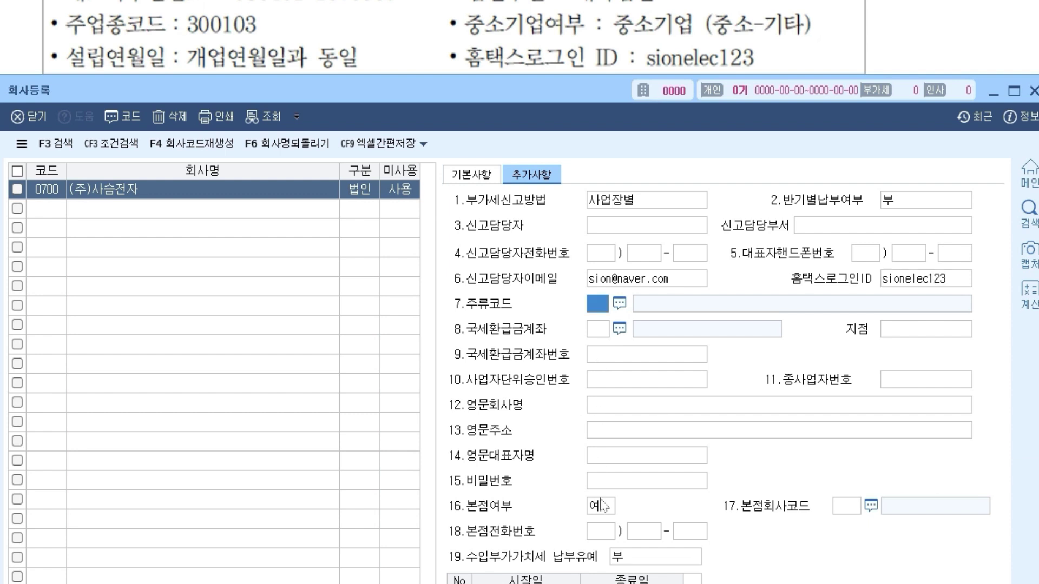
- Review fields 10–15, from the approval number to the password, then return to 기본사항
left_click_drag(563, 87, 566, 7)
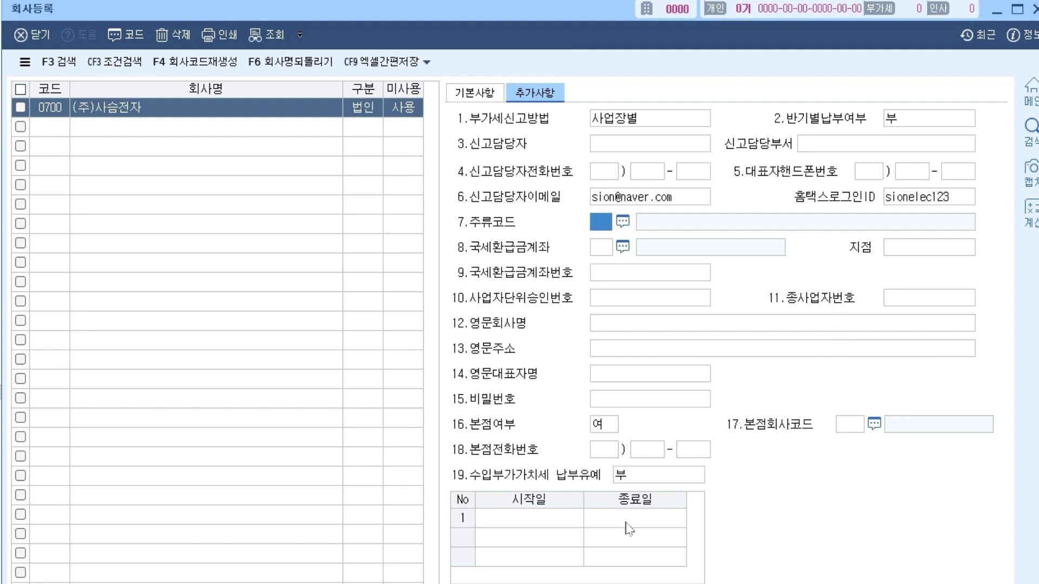
left_click(668, 299)
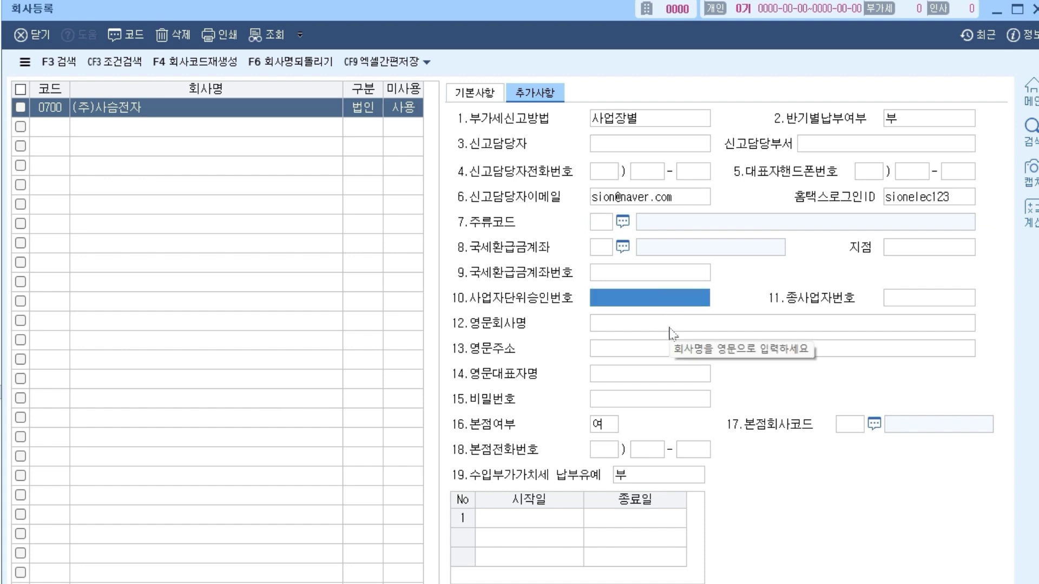
left_click(668, 323)
left_click(672, 350)
left_click(661, 374)
left_click(646, 395)
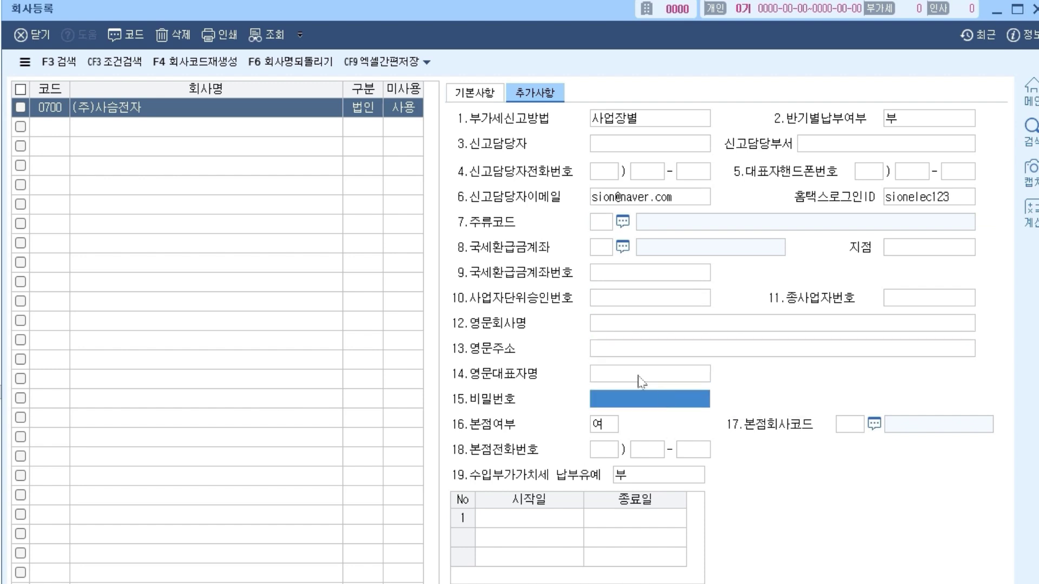
left_click(490, 97)
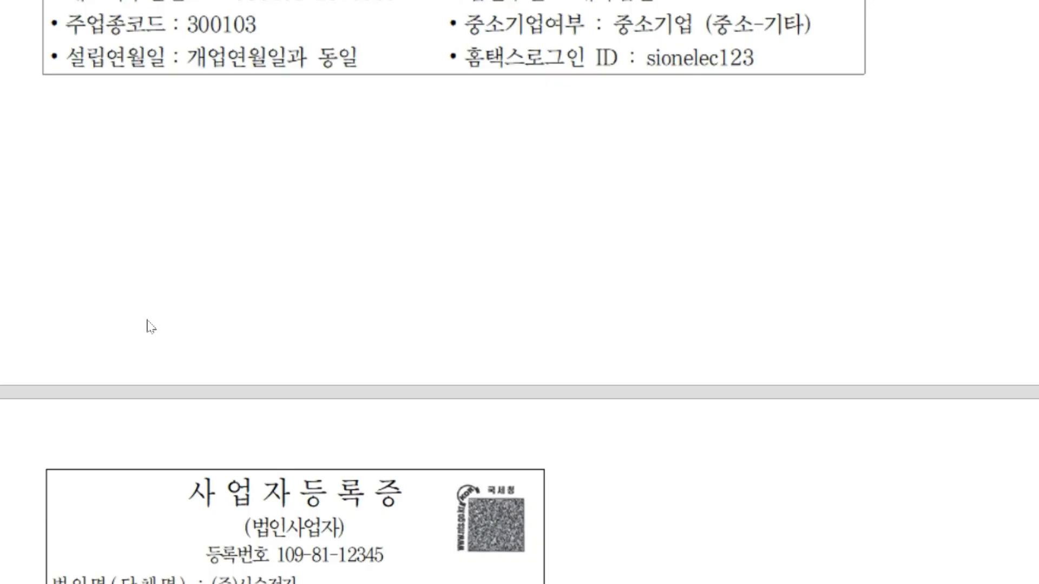
- Close 회사등록 to save, then reopen it and select 0700 (주)사슴전자 to check its details
scroll(151, 328, "up", 7)
scroll(151, 328, "down", 4)
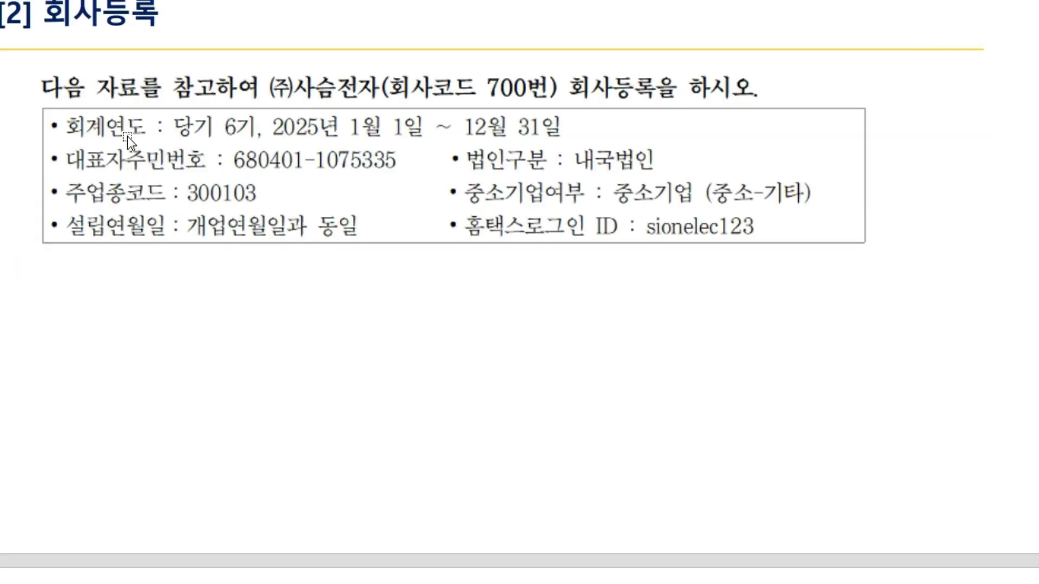
scroll(307, 394, "down", 8)
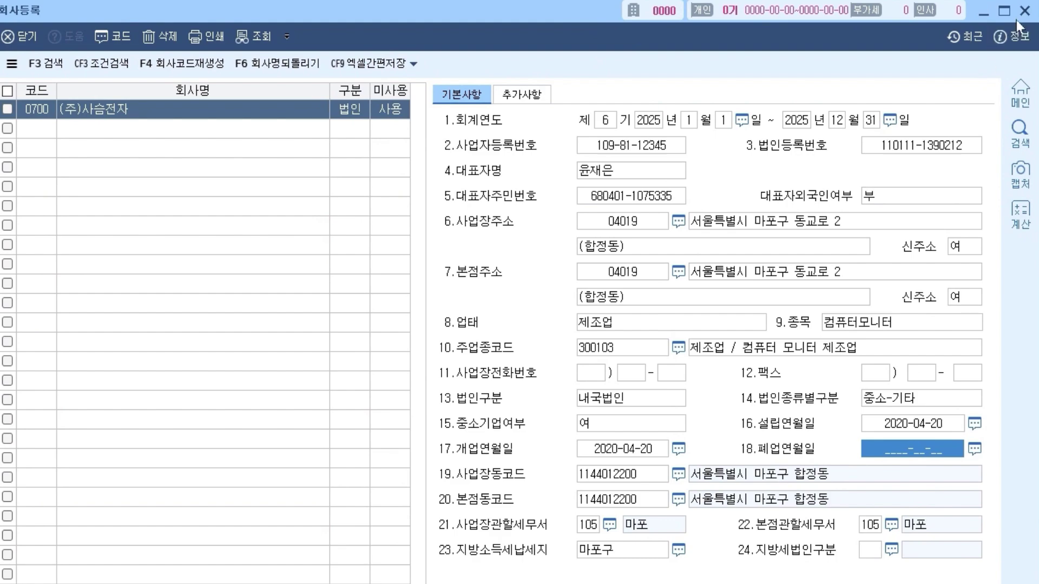
left_click(1025, 12)
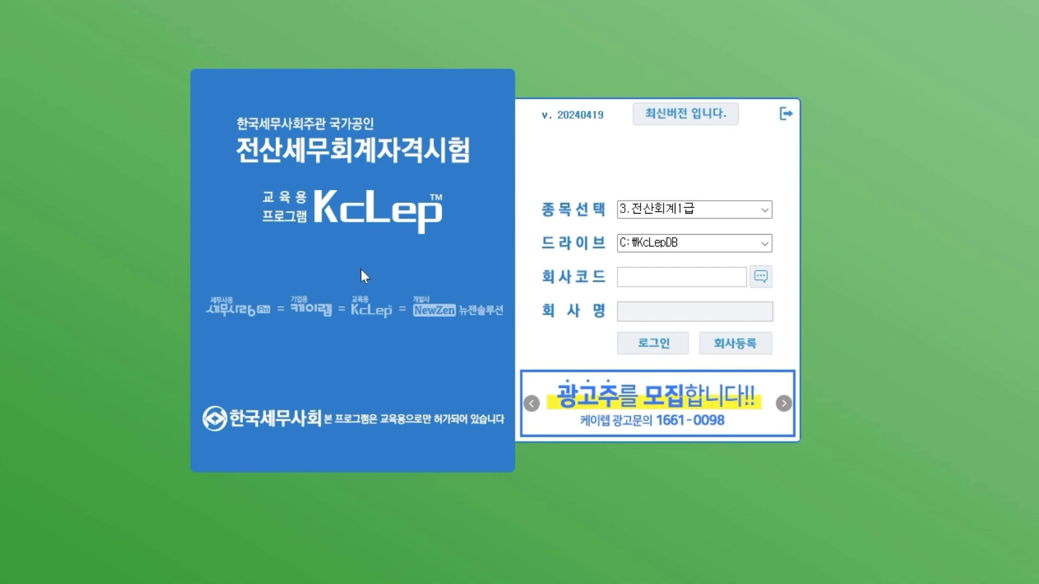
key("Return")
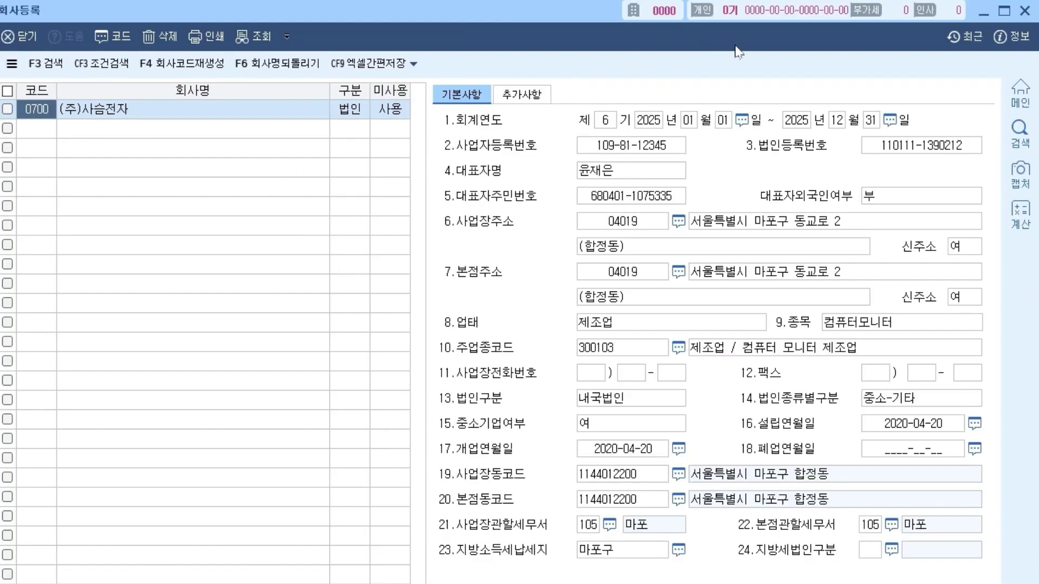
left_click(123, 113)
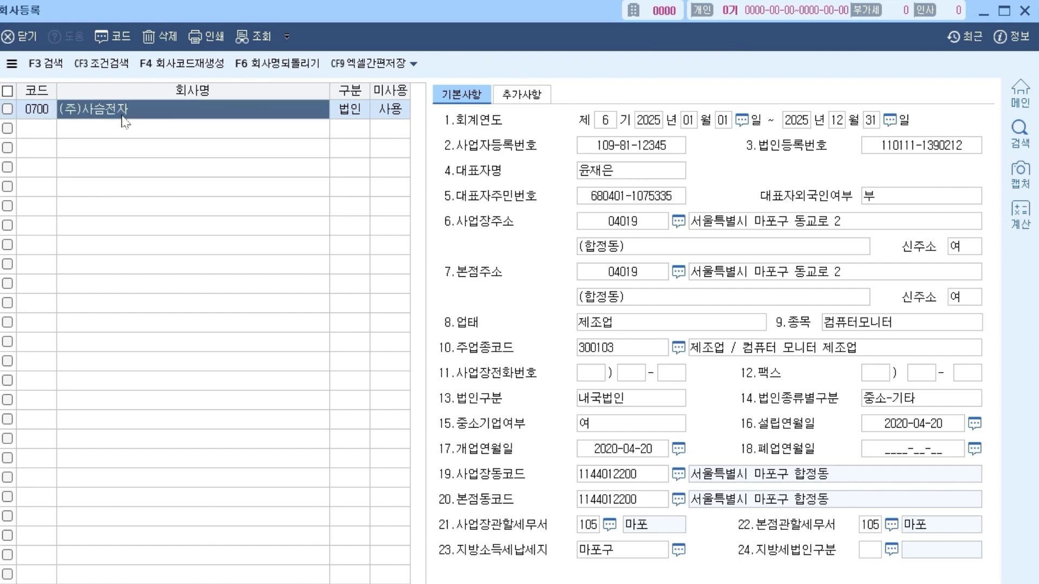
- Close 회사등록 and confirm 0700 (주)사슴전자 appears in the login screen's company-code lookup
left_click(1024, 11)
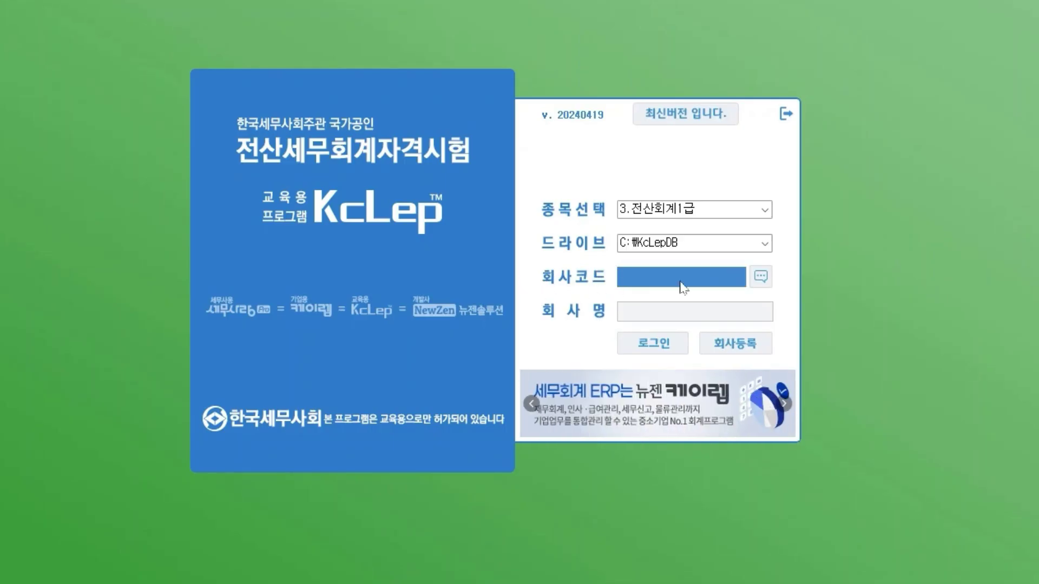
left_click(761, 277)
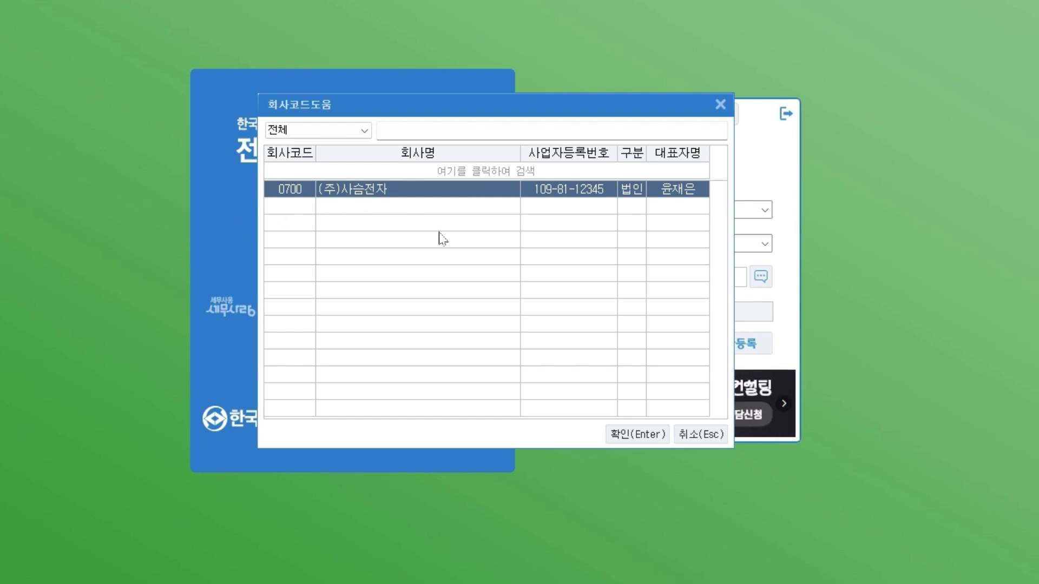
left_click(658, 436)
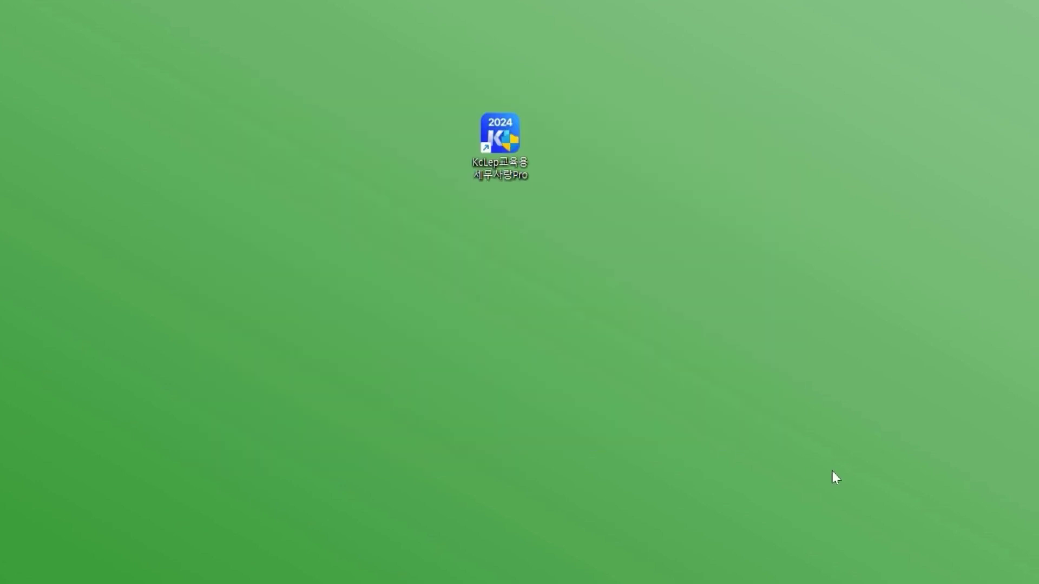